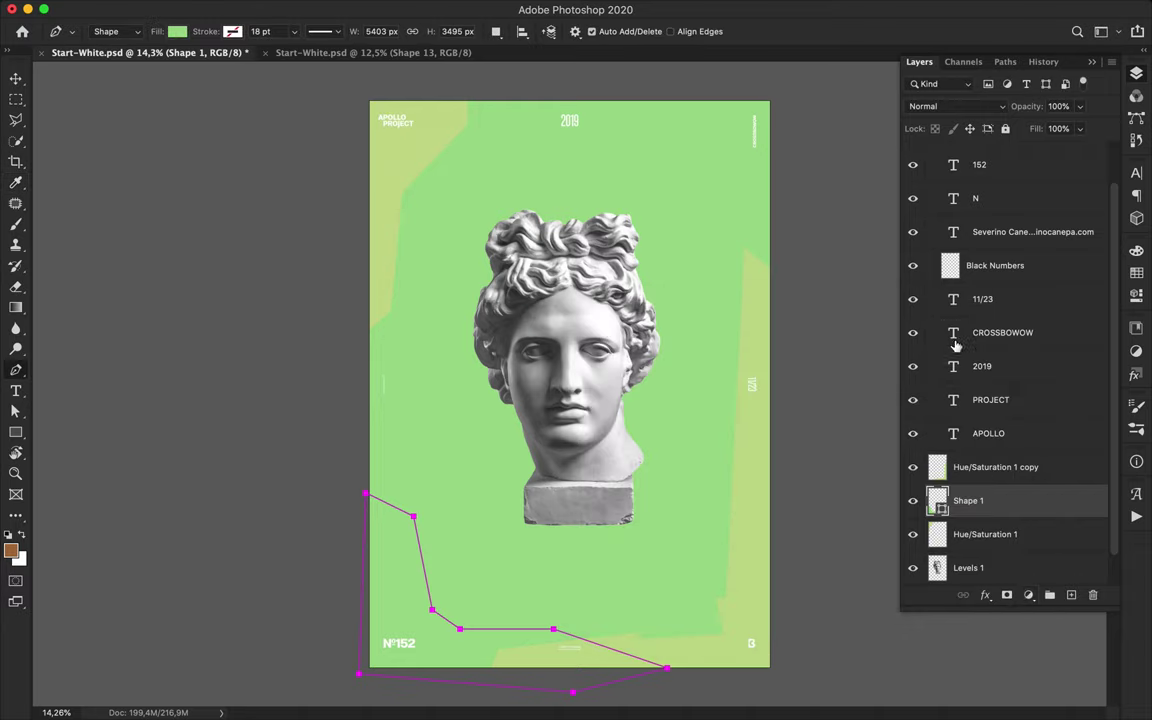
Add a Hue/Saturation adjustment clipped to the bottom-left polygon and set its hue to -54.
click(1029, 595)
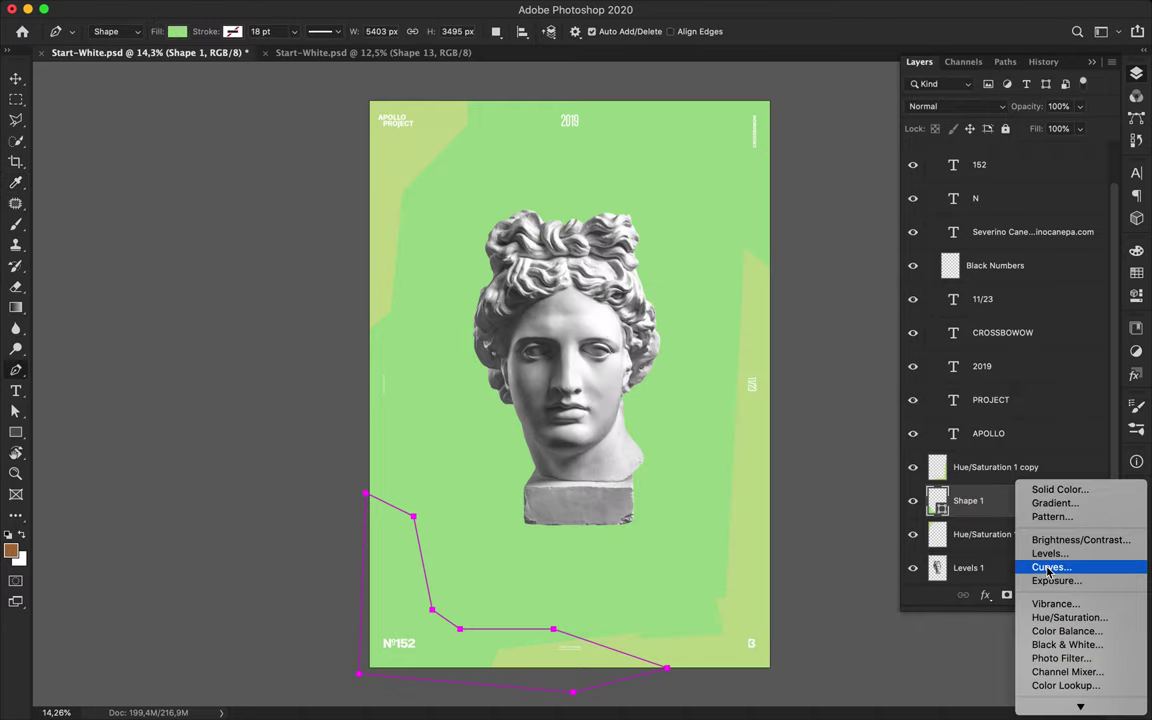
click(1050, 617)
drag(980, 352, 958, 350)
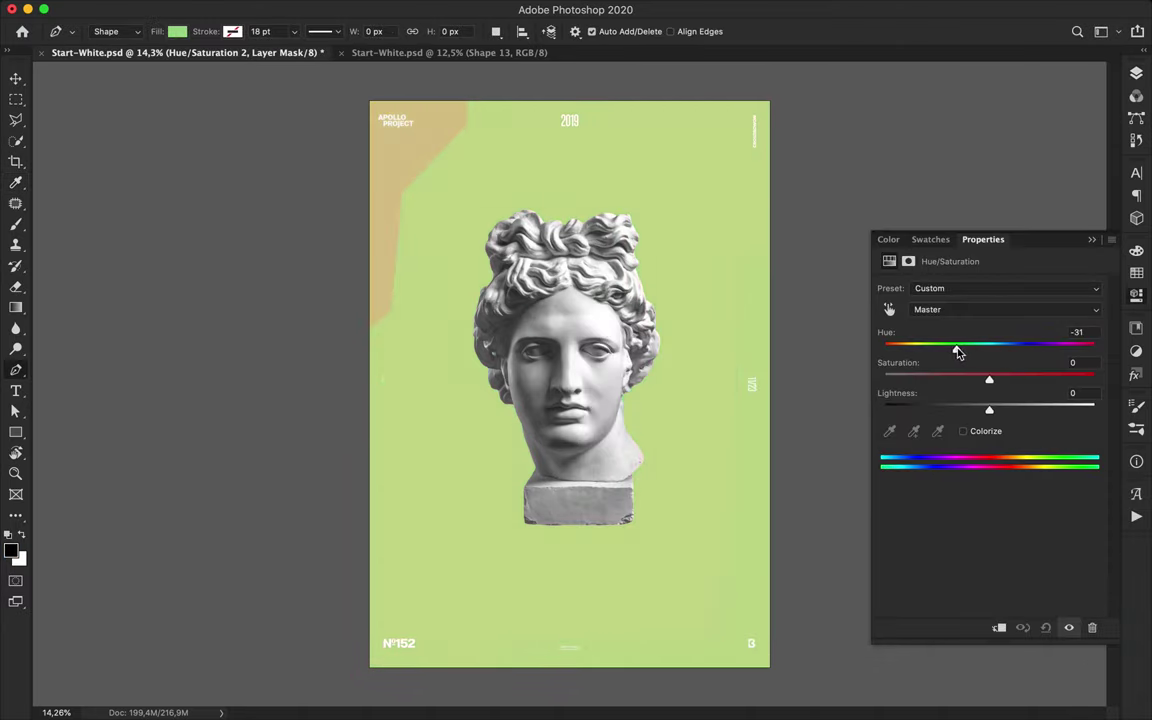
click(1136, 75)
alt+click(996, 518)
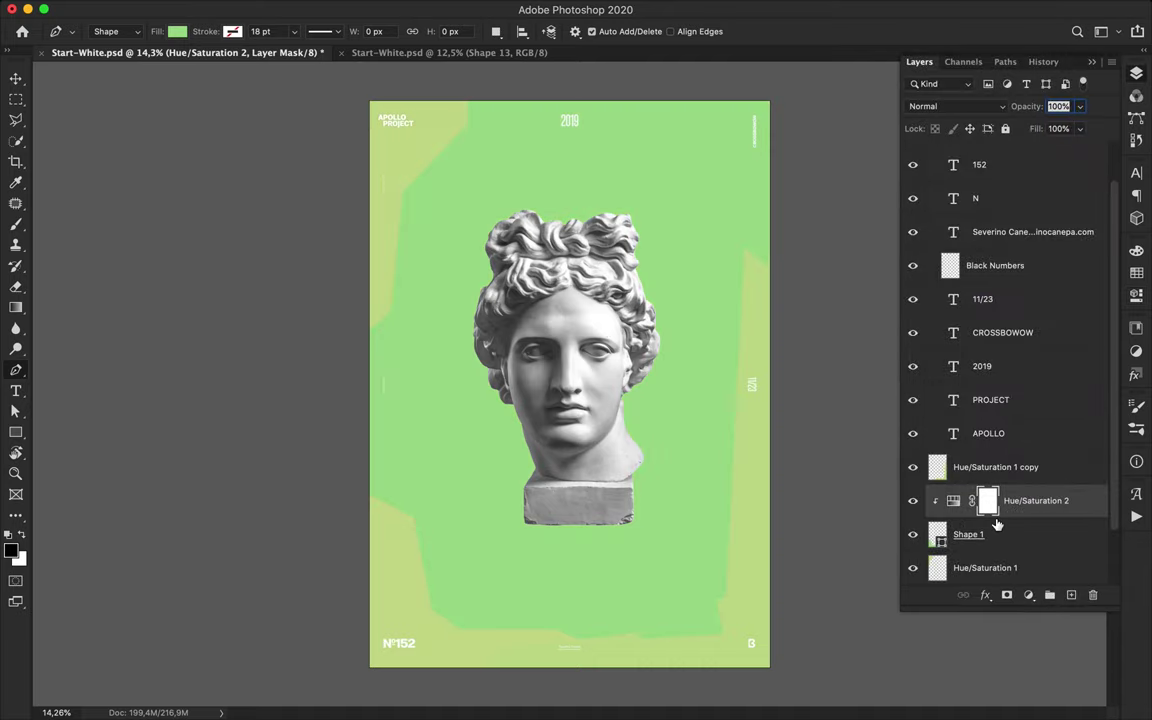
double_click(998, 516)
drag(1000, 352, 941, 352)
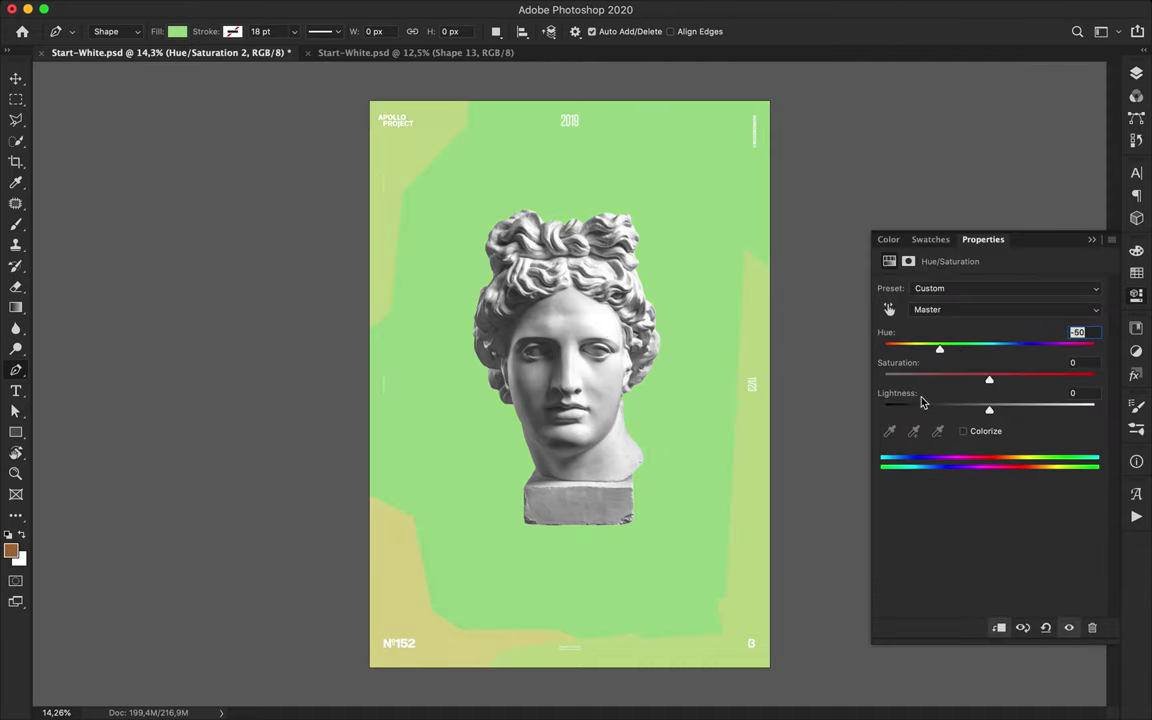
drag(940, 352, 938, 352)
Draw a jagged polygon about 4380 × 6768 px along the poster's top and right edges with the Pen tool.
click(530, 98)
click(553, 137)
click(714, 155)
click(715, 384)
click(743, 471)
click(776, 436)
click(780, 86)
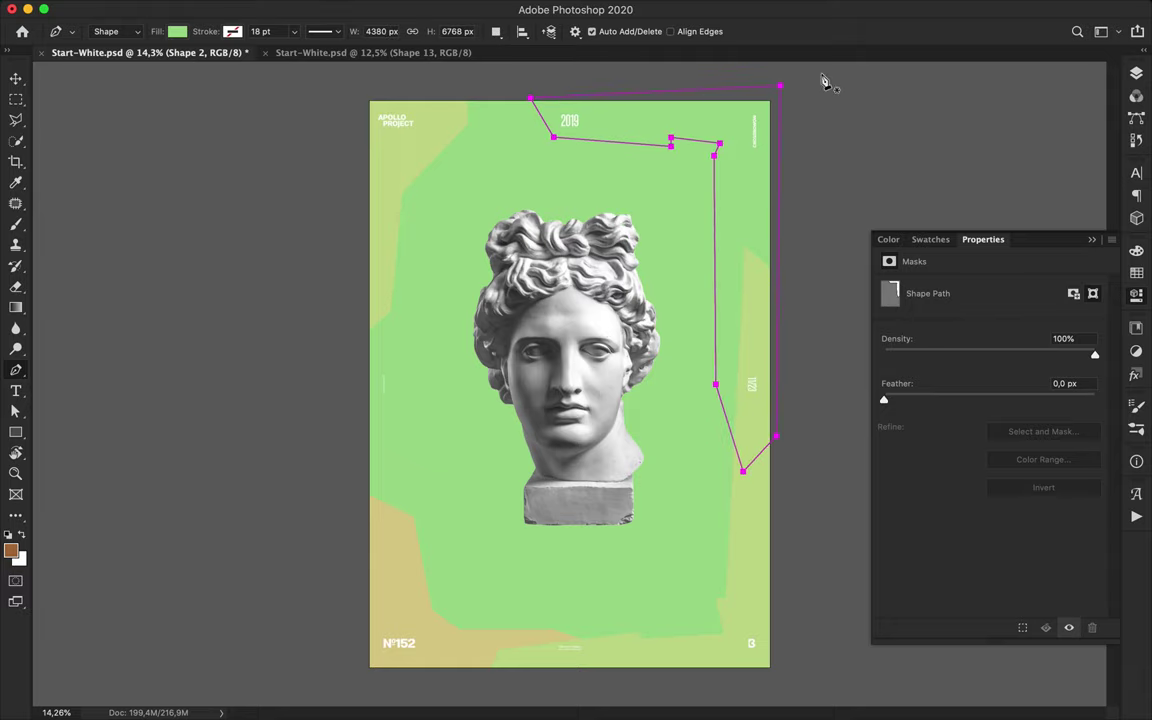
Duplicate the clipped Hue/Saturation 2 adjustment onto the new top-right polygon, clip it there and merge the two layers.
click(1136, 74)
drag(1000, 537, 1009, 497)
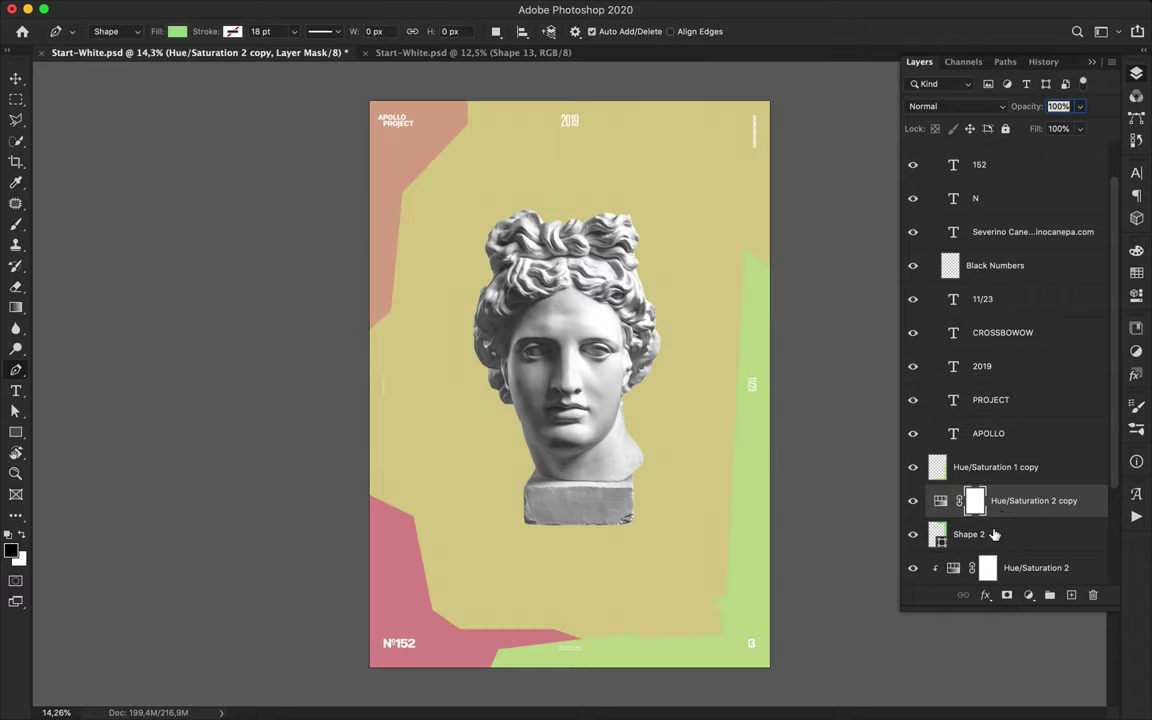
alt+click(991, 516)
scroll(1042, 537, down, 2)
shift+click(1014, 451)
key(super+e)
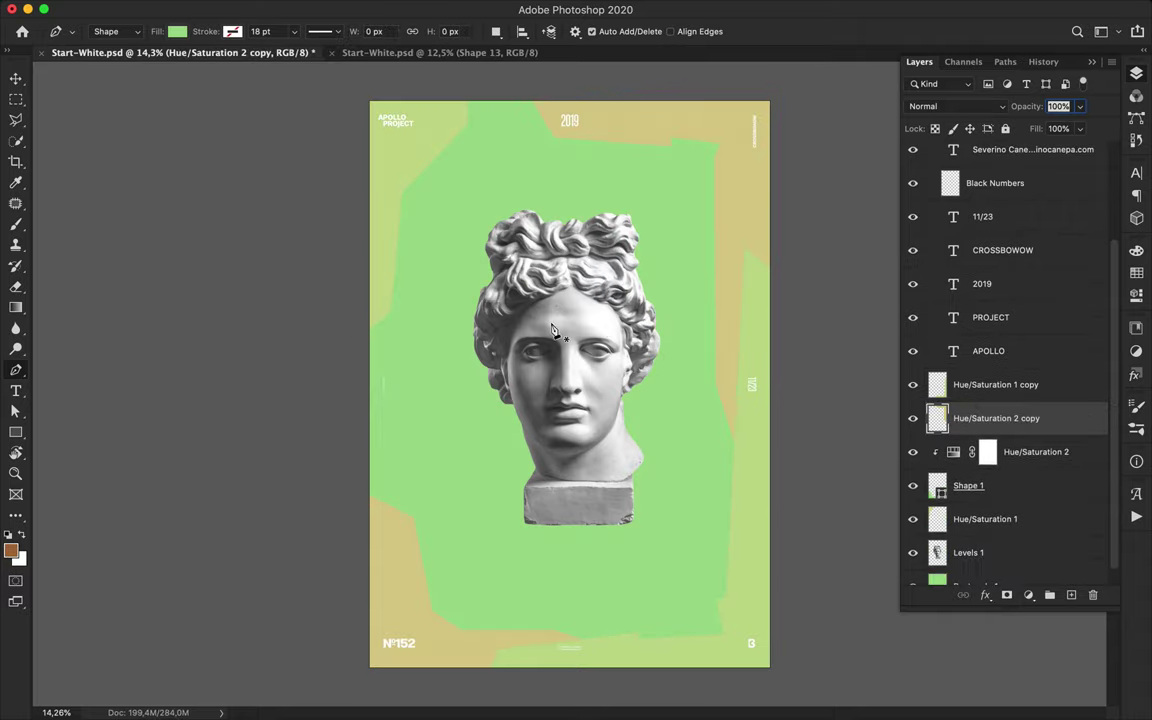
Draw a jagged closed polygon about 3130 × 8935 px along the poster's left edge.
click(397, 164)
click(431, 202)
click(423, 208)
click(403, 337)
click(430, 387)
click(441, 588)
click(506, 636)
click(533, 675)
click(355, 674)
click(358, 165)
click(397, 164)
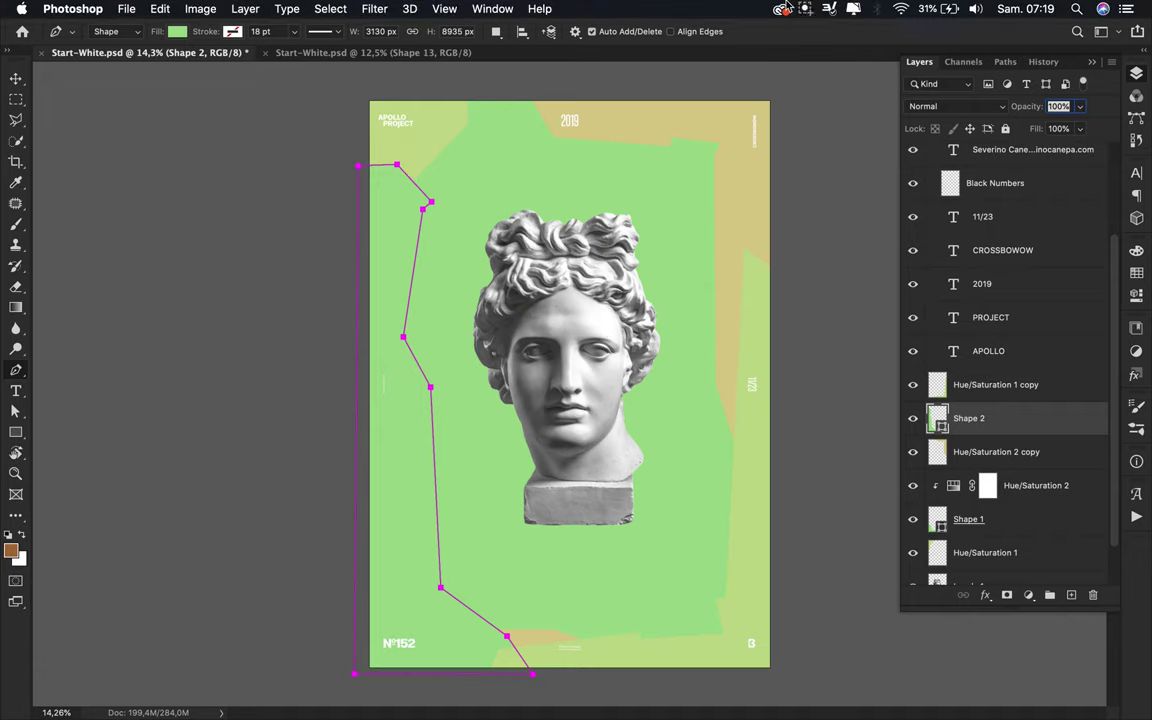
click(805, 9)
click(838, 44)
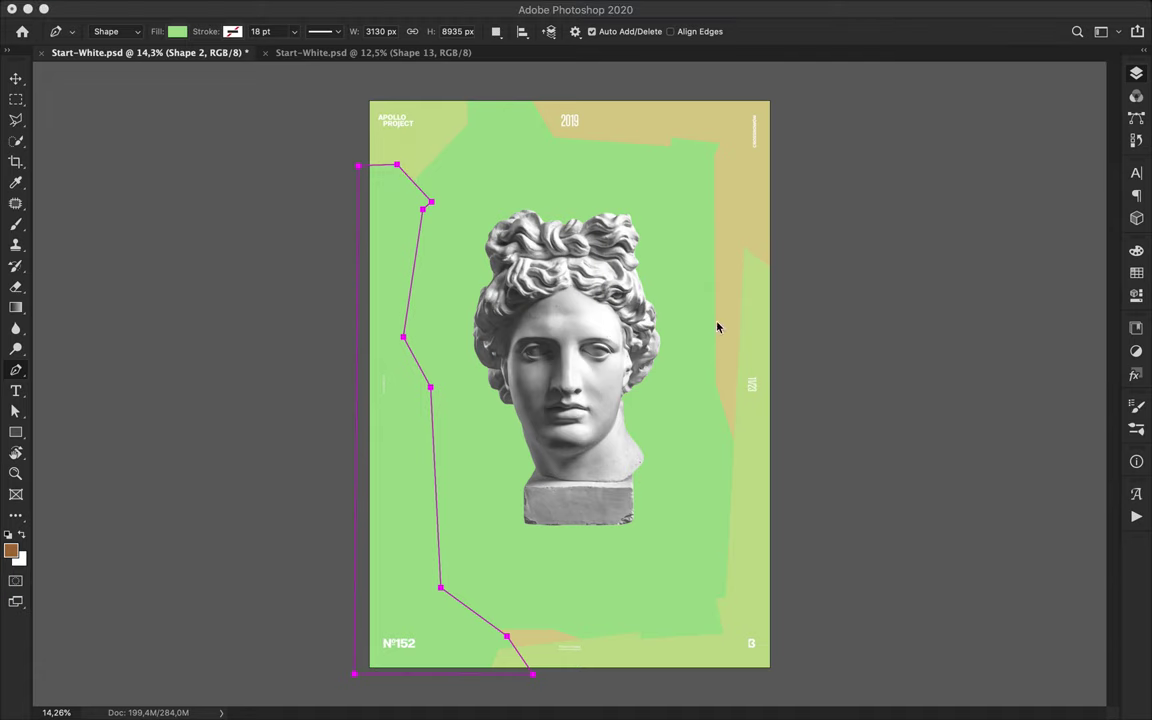
Duplicate the Hue/Saturation 2 adjustment, clip the copy to the left-edge polygon and set its hue to -80.
click(1136, 74)
click(1025, 485)
drag(1019, 488, 1007, 402)
alt+click(966, 434)
double_click(954, 420)
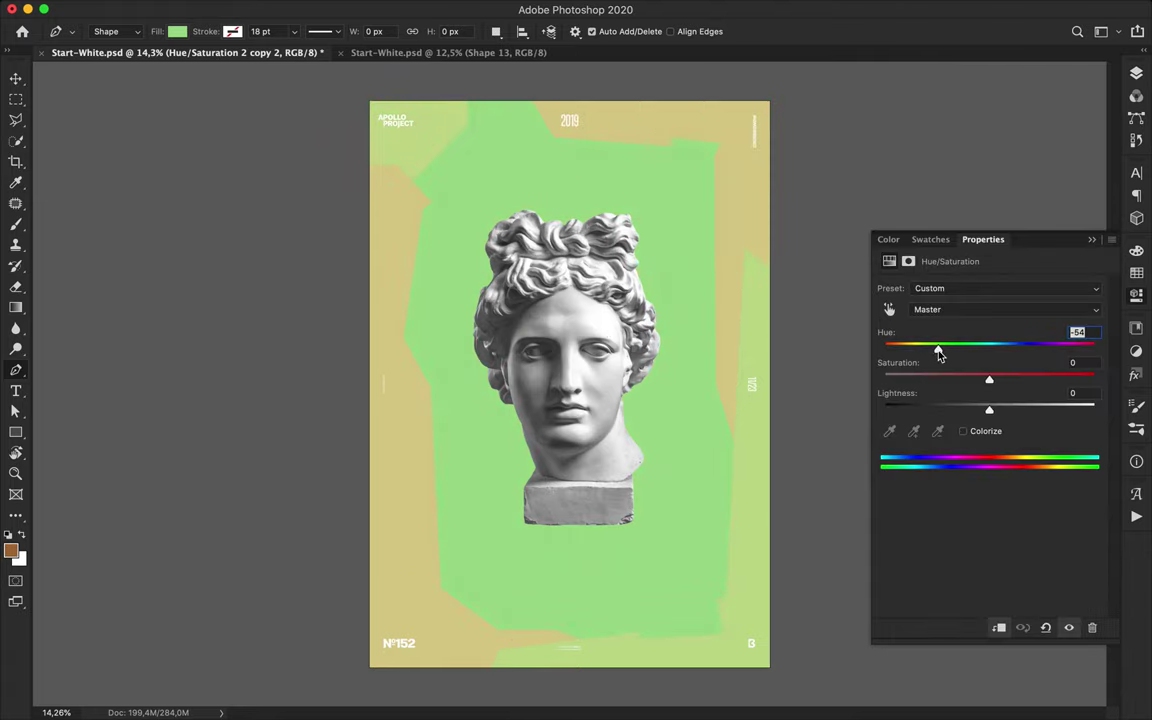
drag(940, 354, 928, 354)
key(v)
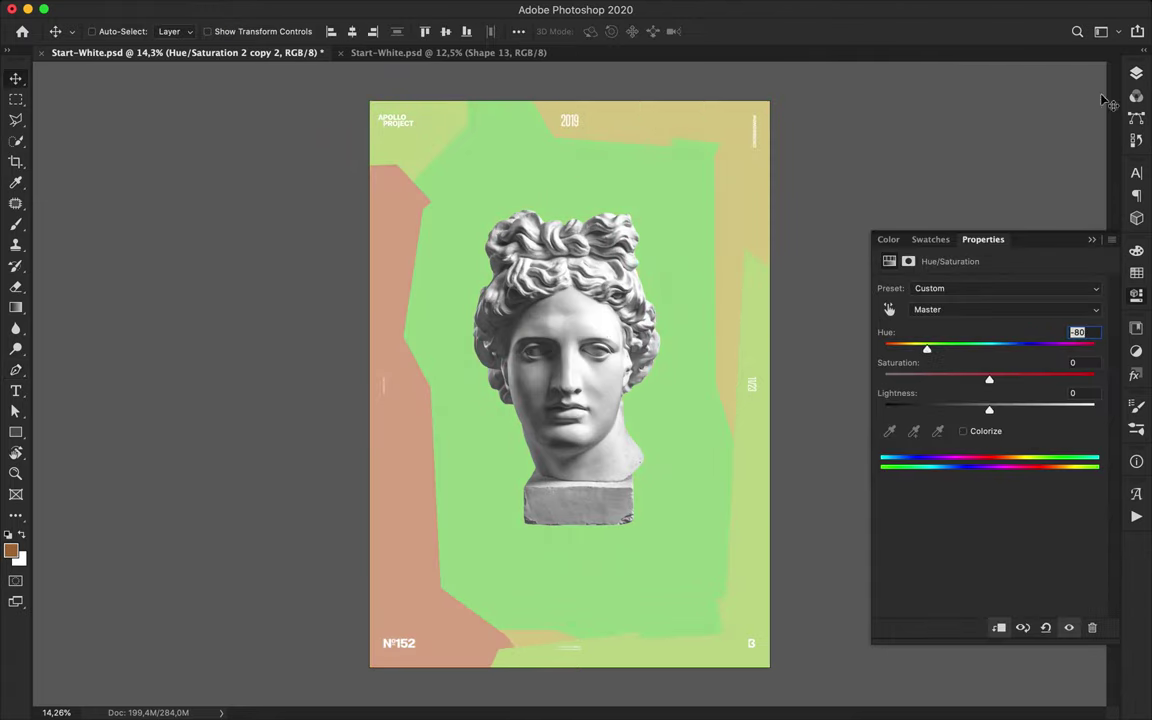
Move the left-edge polygon and its clipped adjustment below the statue layer, just above the background rectangle.
click(1136, 74)
shift+click(1000, 449)
drag(1000, 450, 1023, 558)
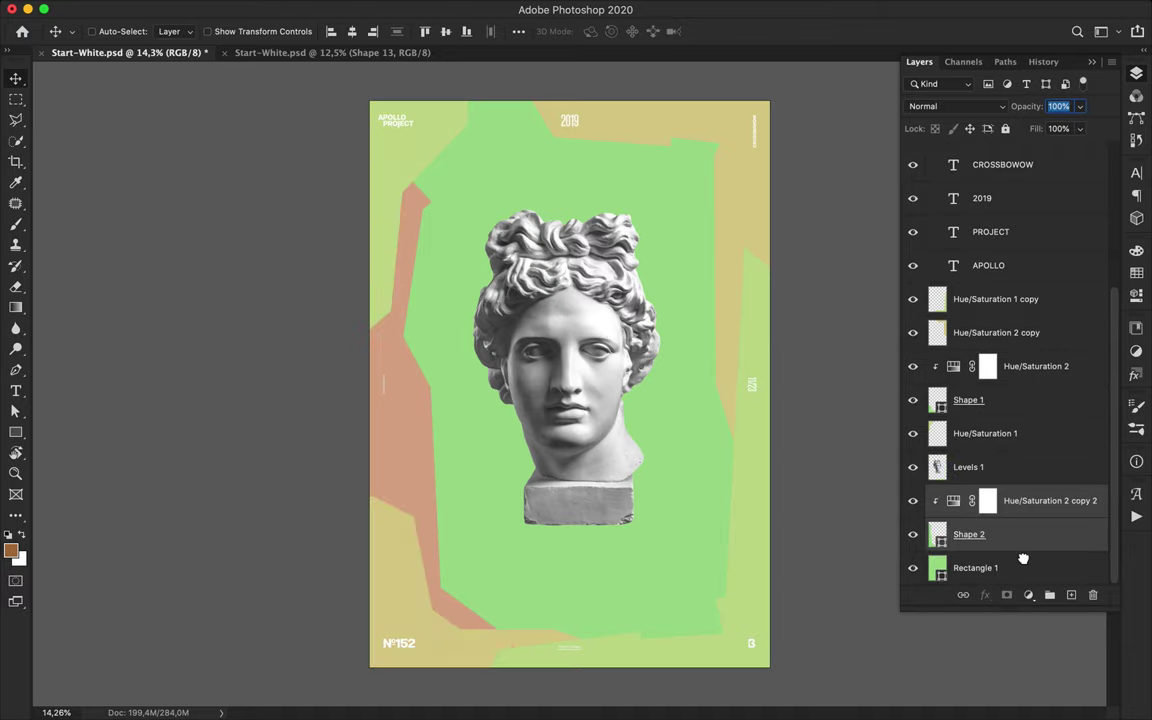
Raise the left-edge polygon's lower anchor point slightly to reshape its bottom contour.
click(937, 531)
key(a)
click(432, 452)
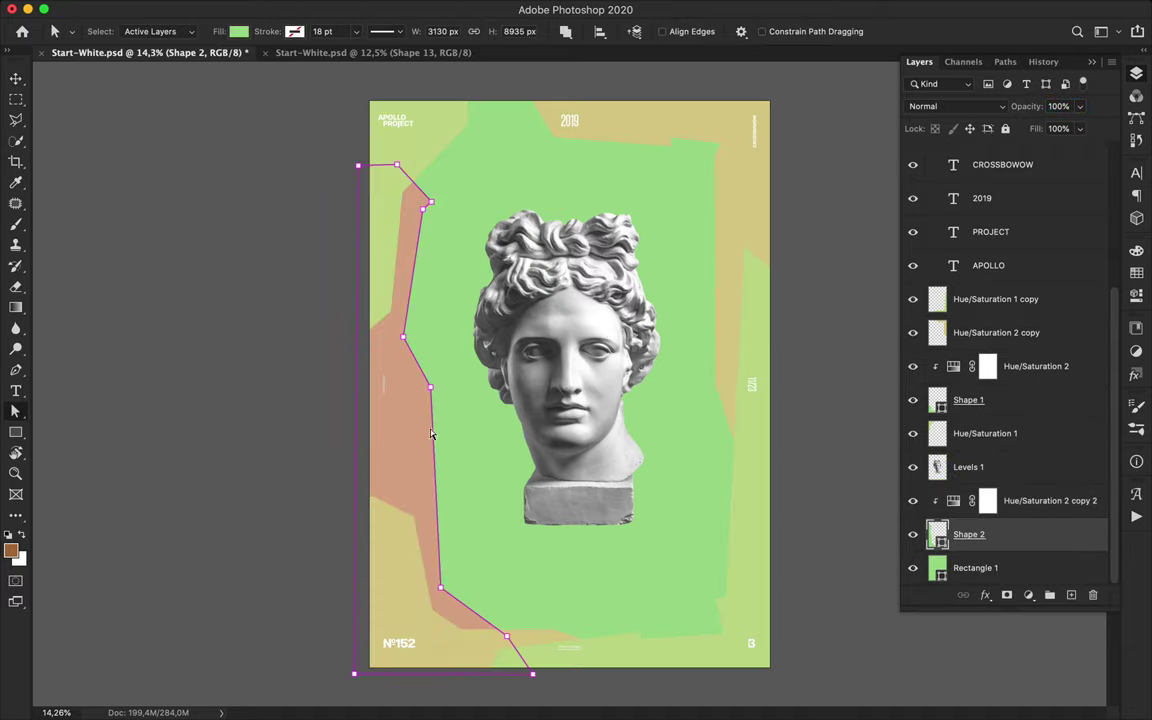
drag(512, 637, 508, 620)
click(443, 429)
key(v)
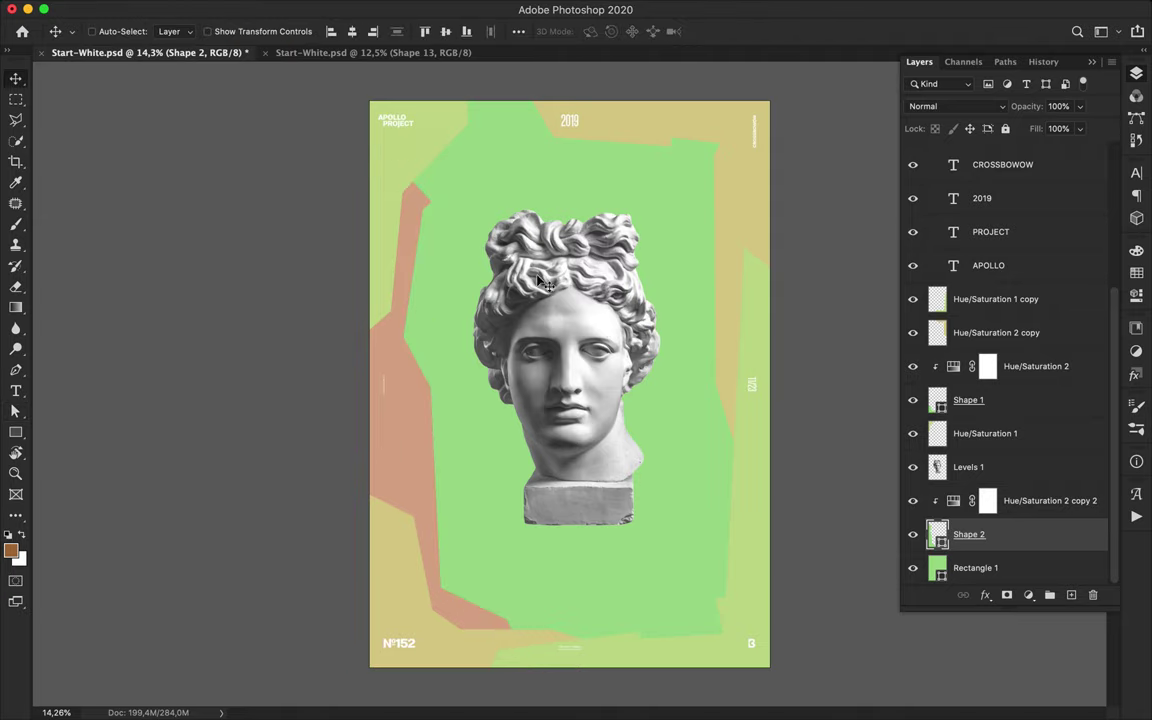
Draw a jagged polygon about 4642 × 6947 px along the top and right edges, on a new layer just above the background rectangle.
click(1068, 597)
drag(1000, 501, 1011, 550)
key(p)
click(523, 100)
click(566, 166)
click(603, 166)
click(683, 168)
click(670, 224)
click(694, 224)
click(698, 411)
click(683, 452)
click(740, 479)
click(788, 299)
click(788, 83)
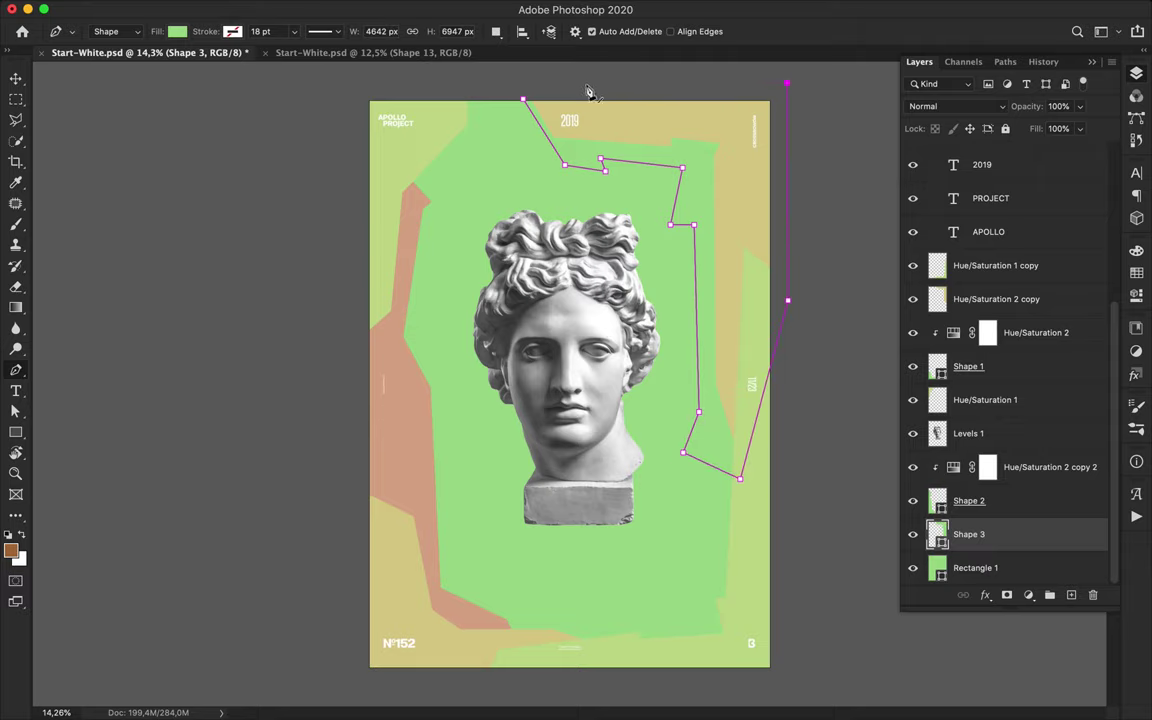
Duplicate the left-edge polygon's Hue/Saturation adjustment above the new top-right polygon, and merge the left-edge polygon with its own adjustment.
drag(1026, 474, 1027, 511)
click(1021, 497)
shift+click(1021, 474)
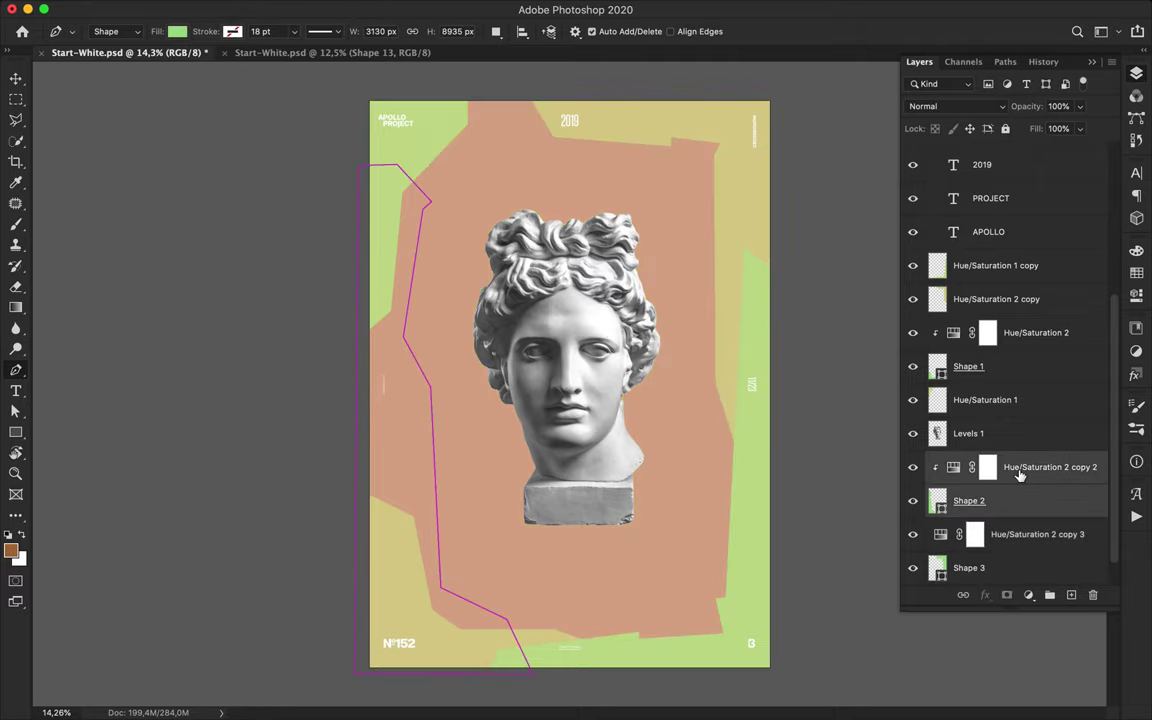
key(super+e)
Merge the bottom-left polygon with its Hue/Saturation adjustment, and clip the duplicated adjustment to the new top-right polygon.
click(1018, 339)
shift+click(1015, 379)
key(super+e)
alt+click(977, 512)
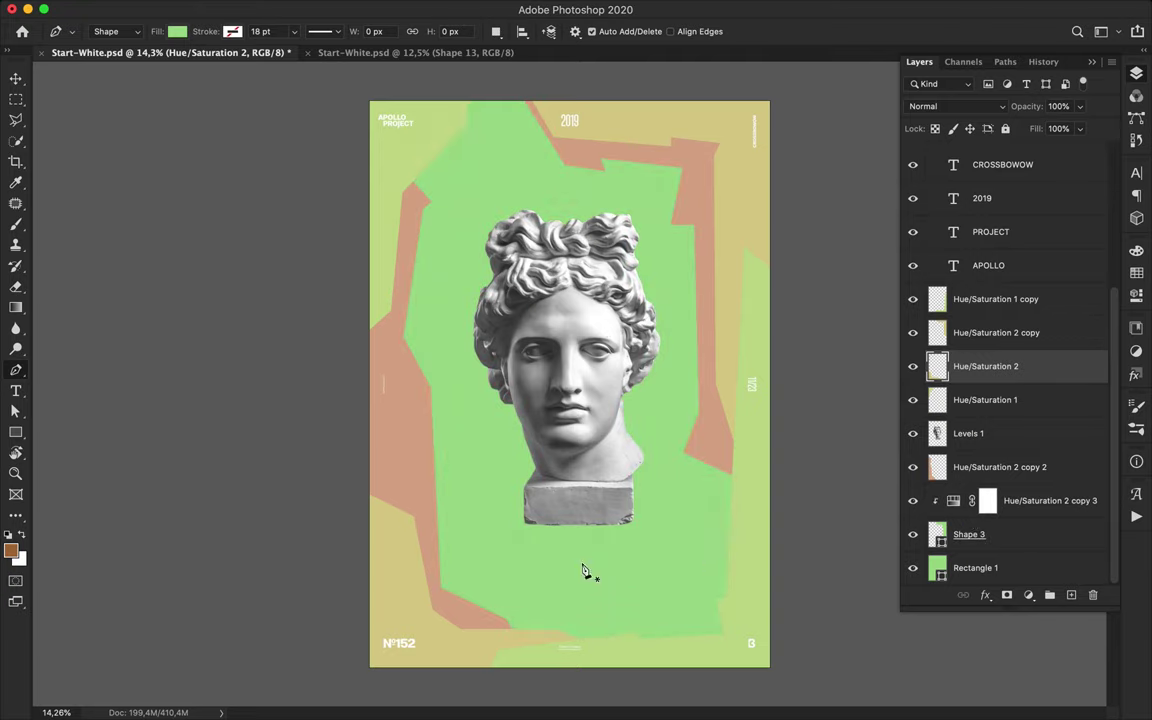
Draw a jagged polygon about 6891 × 2781 px across the poster's bottom-right area and place its layer just above the background rectangle.
click(433, 644)
click(480, 598)
click(646, 606)
click(633, 579)
click(674, 533)
click(824, 585)
click(806, 690)
click(433, 647)
drag(1024, 378, 1020, 550)
Duplicate the reddish Hue/Saturation adjustment and clip the copy to the new bottom polygon.
drag(1006, 474, 1012, 511)
scroll(1013, 513, down, 1)
alt+click(960, 518)
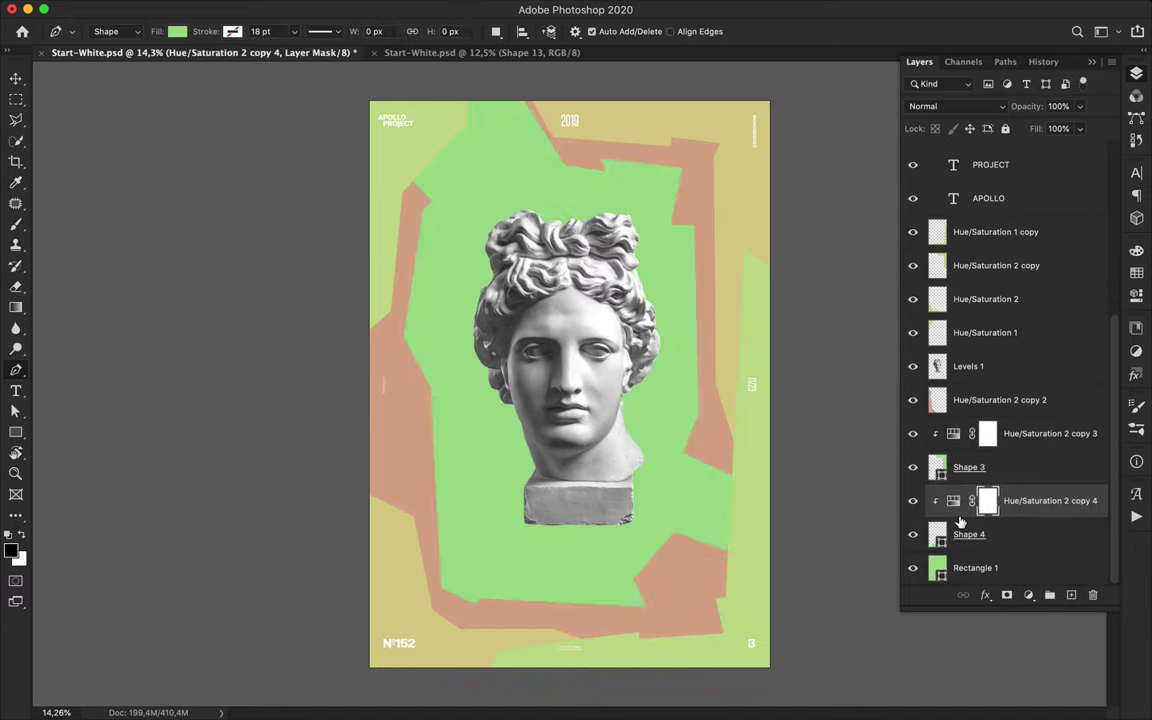
Shift the bottom polygon up and to the right within the poster.
key(v)
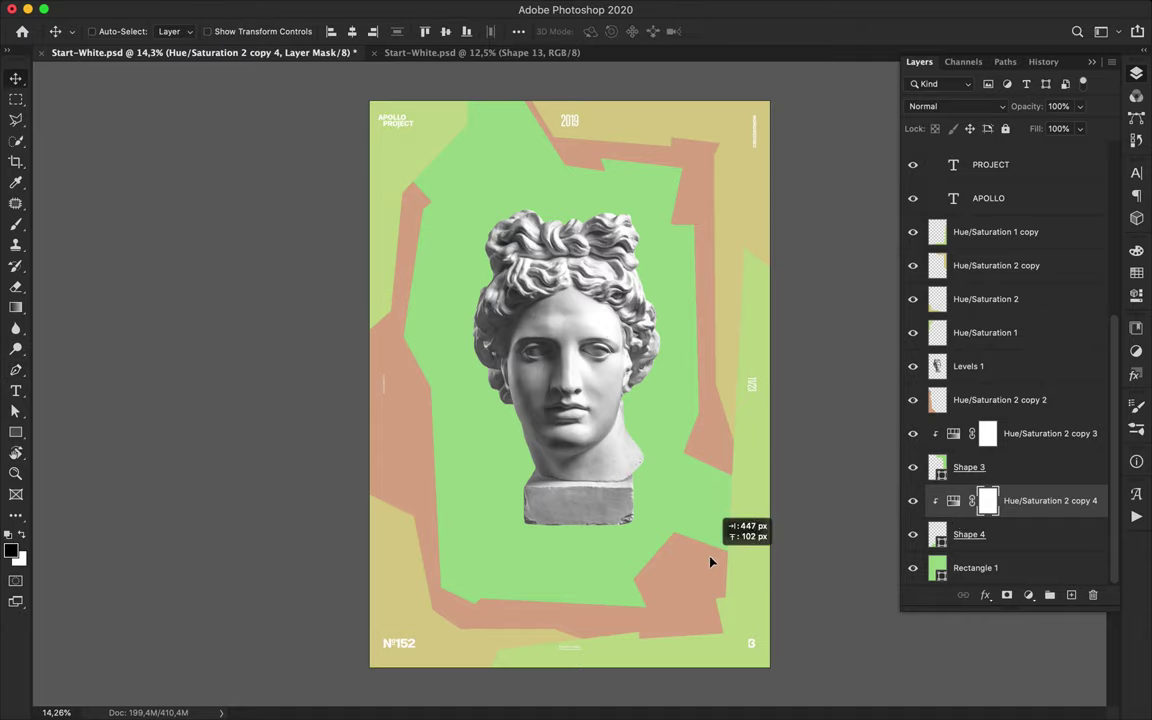
click(1005, 537)
mouse_move(676, 578)
mouse_down()
mouse_move(753, 555)
mouse_move(682, 612)
mouse_move(692, 600)
mouse_move(692, 625)
mouse_move(697, 570)
mouse_up()
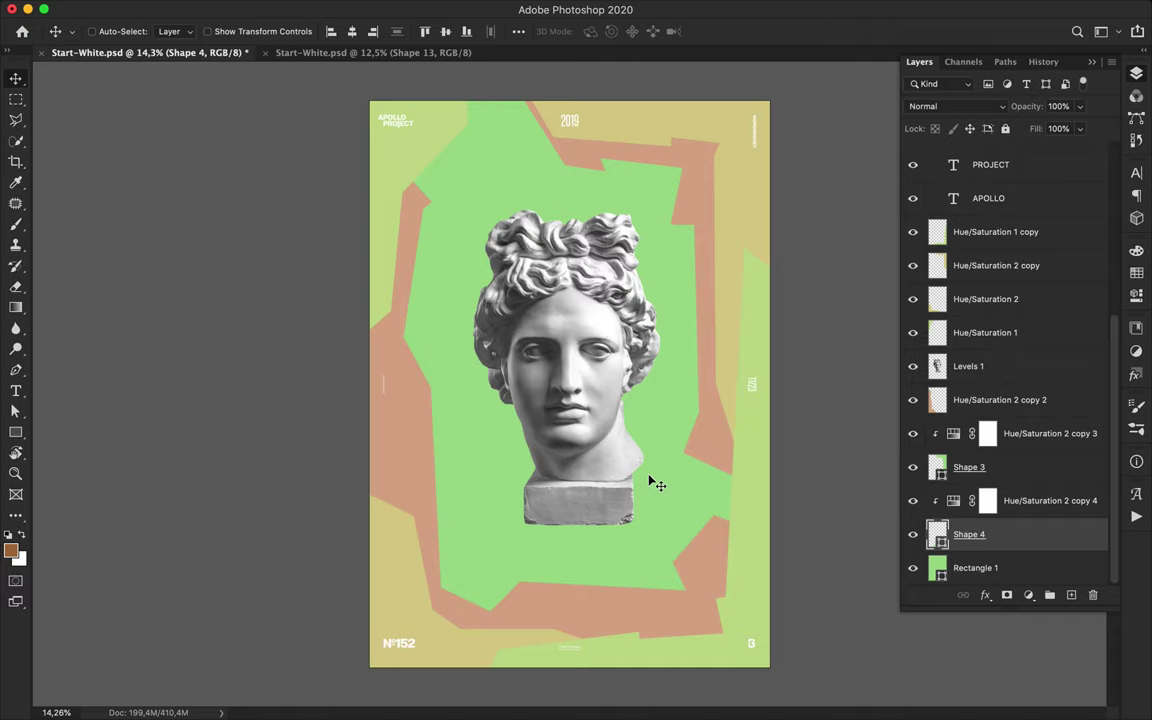
Draw a polygon about 2201 × 1776 px near the poster's top-left corner and move its layer below the bottom polygon.
key(p)
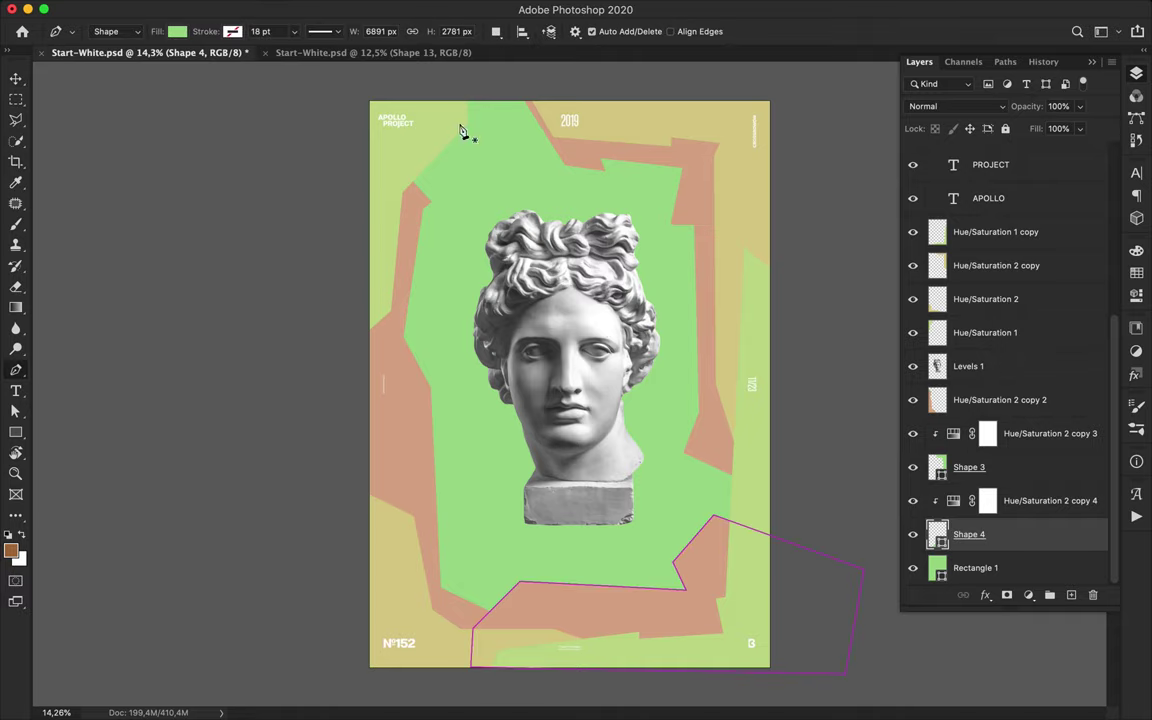
click(417, 134)
click(503, 192)
click(542, 170)
click(493, 93)
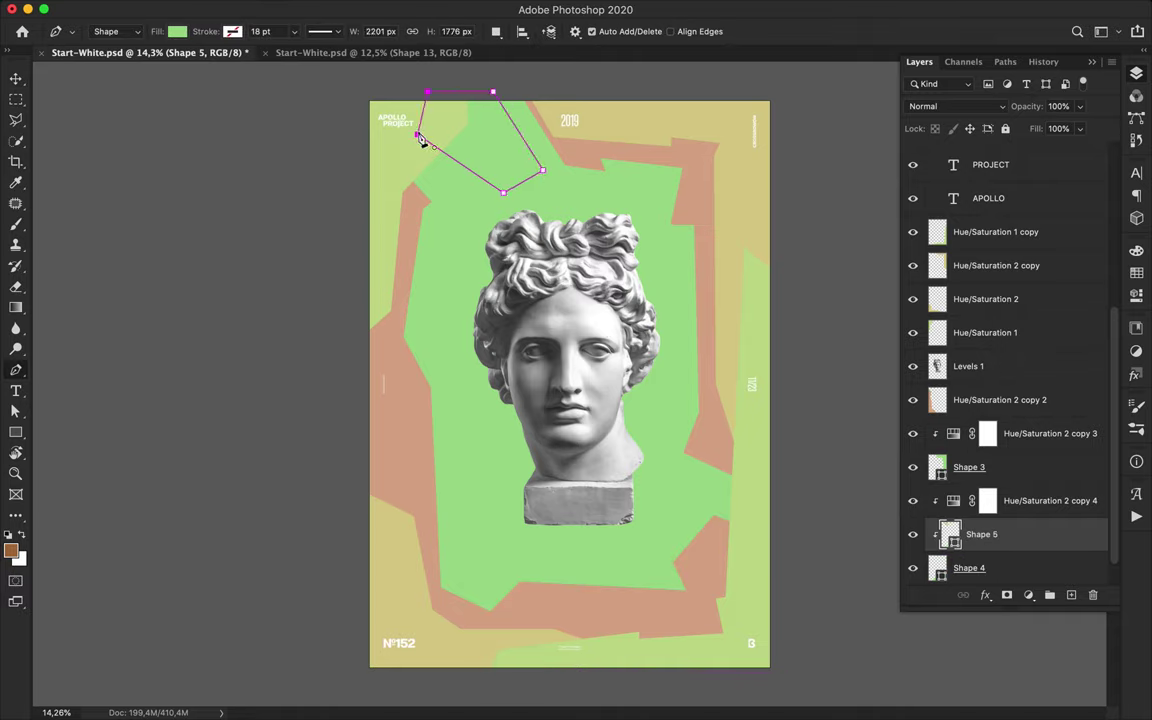
drag(1035, 534, 1021, 554)
Clip a copy of the reddish adjustment to the top-left polygon, and merge both it and the bottom polygon with their adjustments.
drag(1011, 474, 1006, 518)
alt+click(995, 550)
key(ctrl+e)
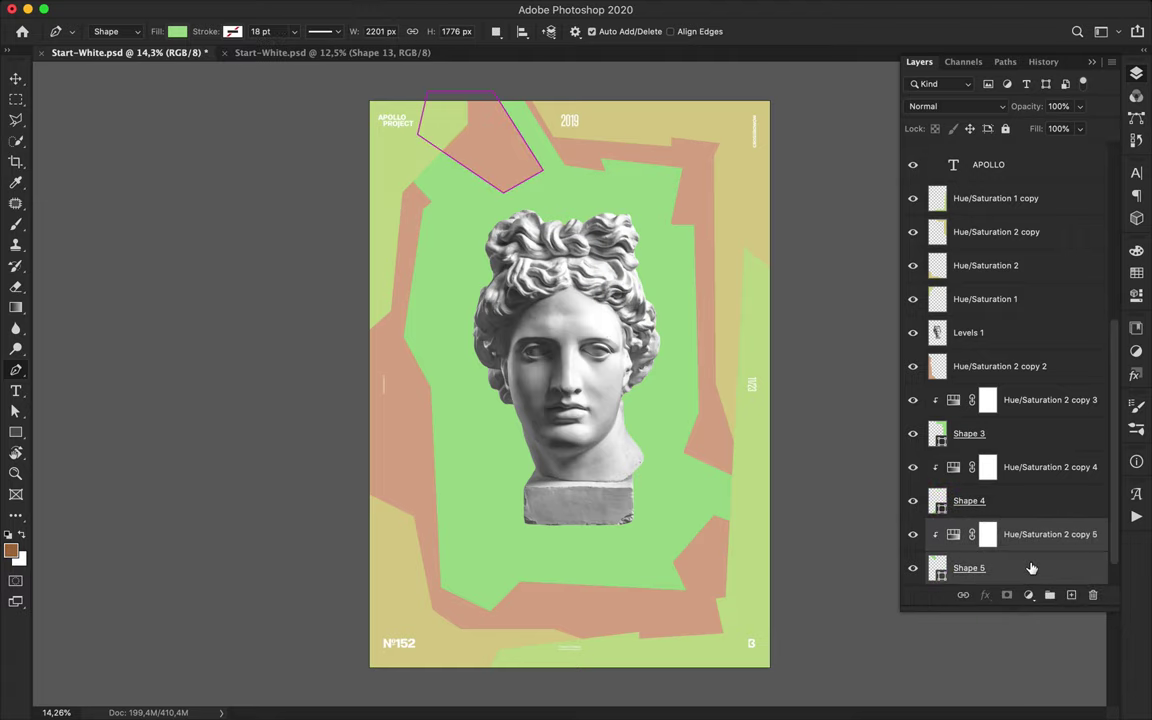
click(1029, 470)
key(ctrl+e)
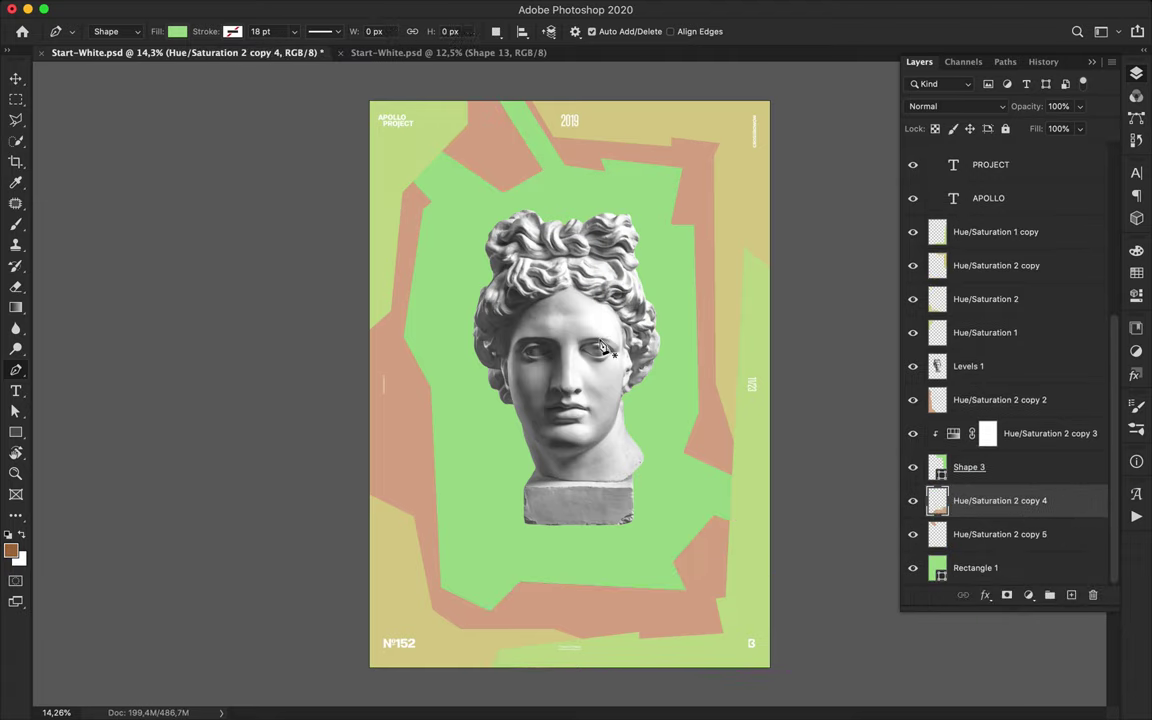
Hide the statue layer, Levels 1.
key(v)
ctrl+click(602, 343)
click(914, 367)
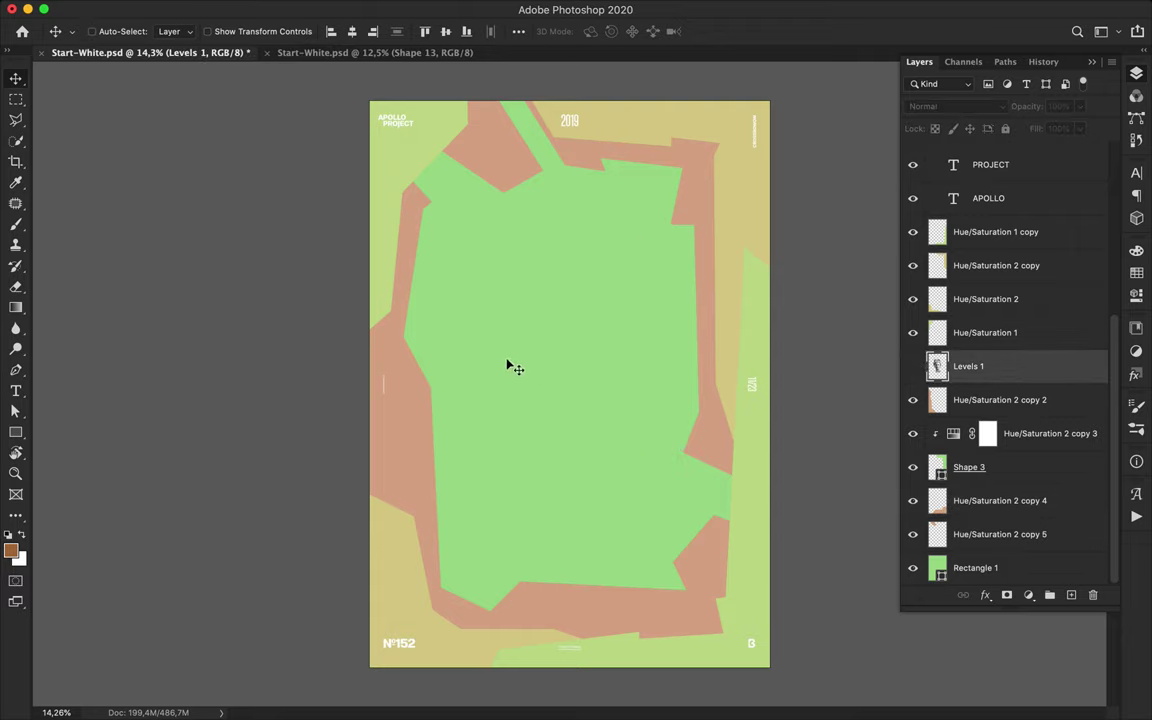
Set the Pen tool's shape options to no fill and a white stroke.
key(p)
click(176, 34)
click(84, 64)
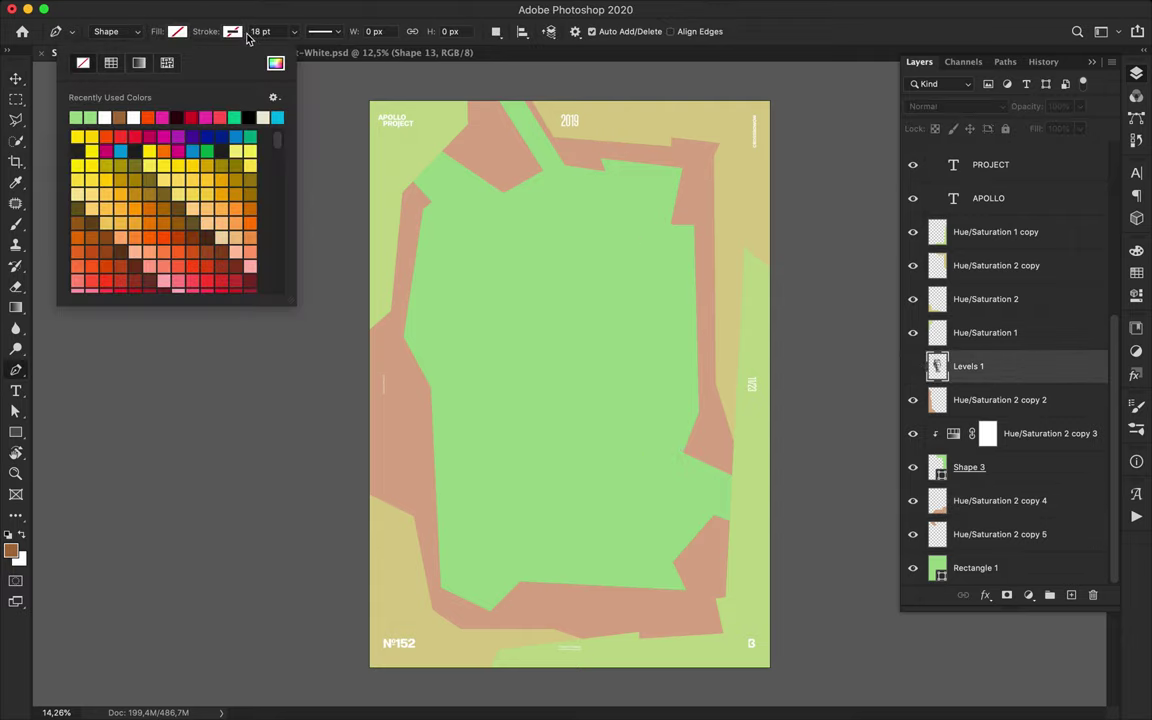
click(239, 34)
click(168, 116)
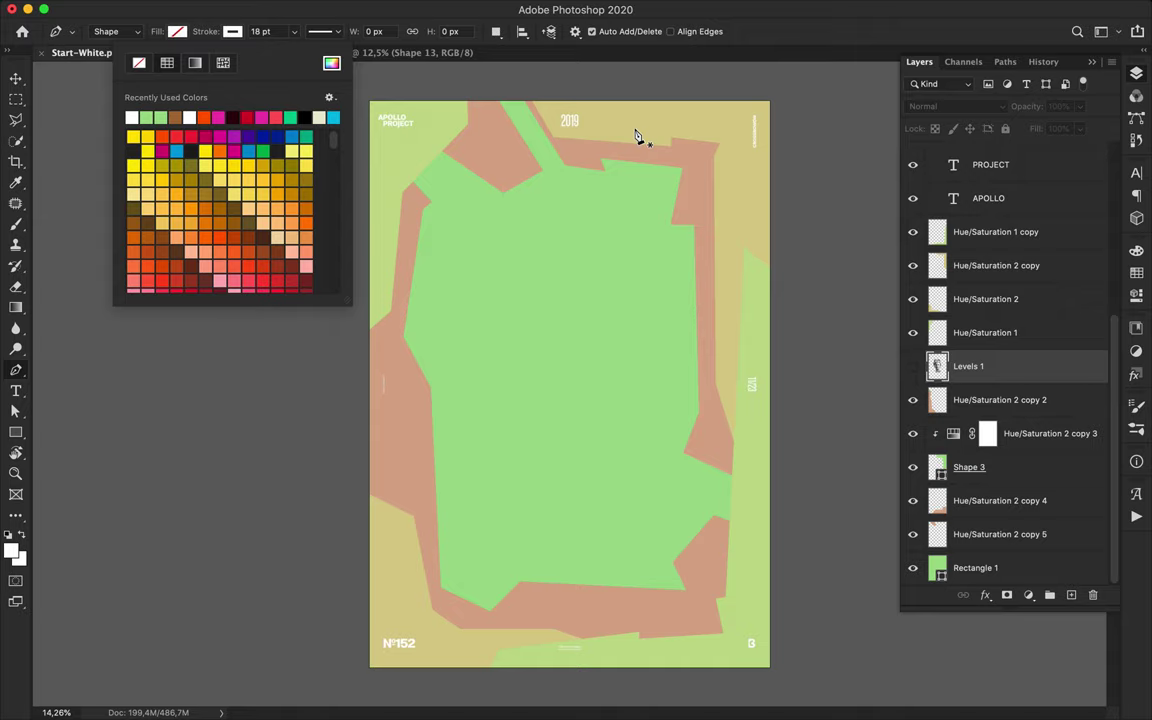
Draw two vertical white 18 pt lines, one down from the poster's top edge and one up from the bottom edge at left.
click(633, 103)
click(632, 226)
key(a)
key(p)
click(472, 667)
click(472, 465)
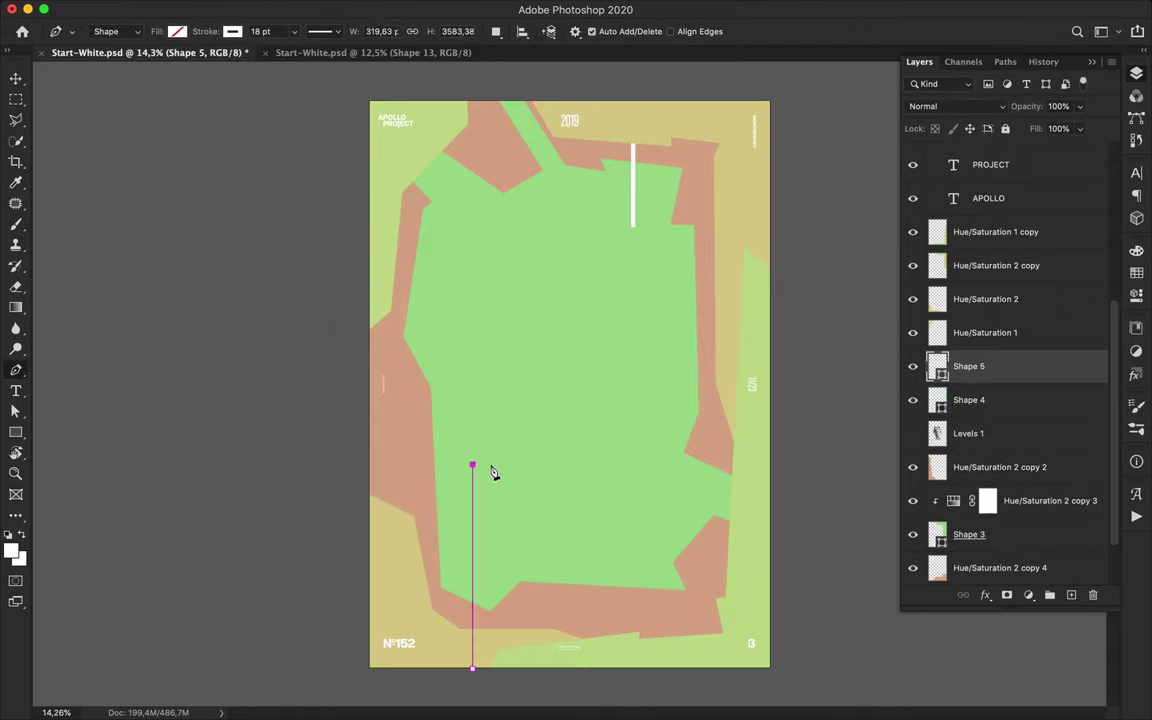
key(Return)
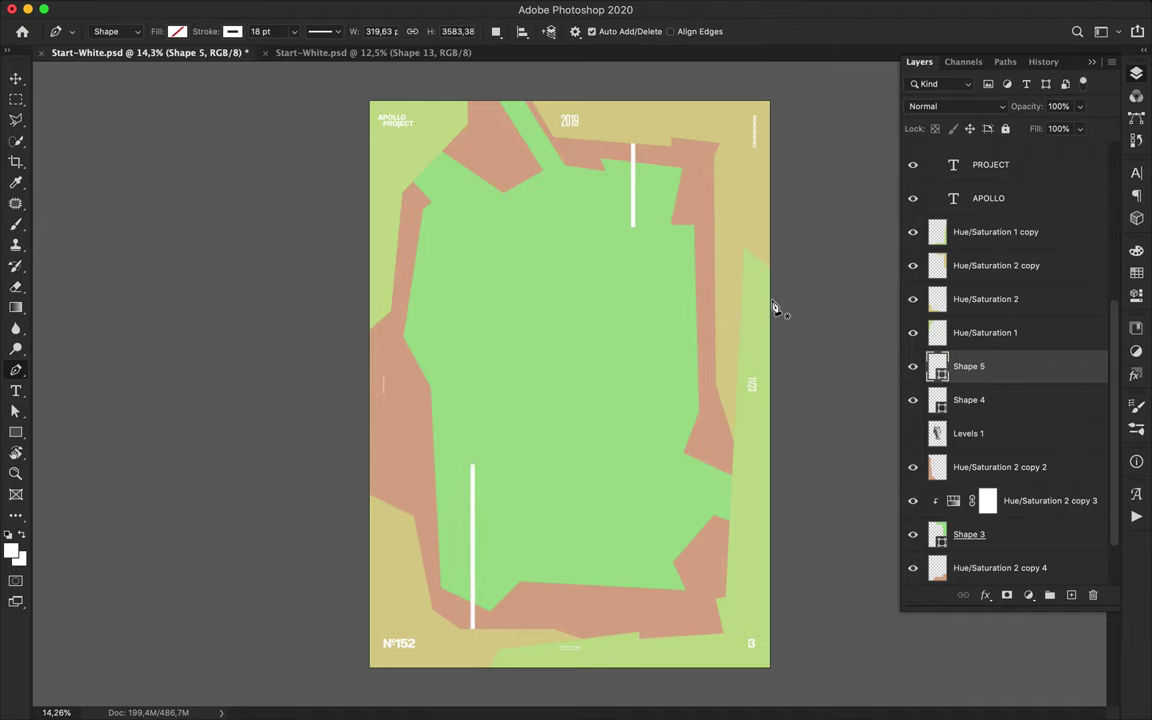
Draw a horizontal white line about 3192 px long from the right edge and place its layer just below Hue/Saturation 1 copy.
click(771, 299)
click(589, 298)
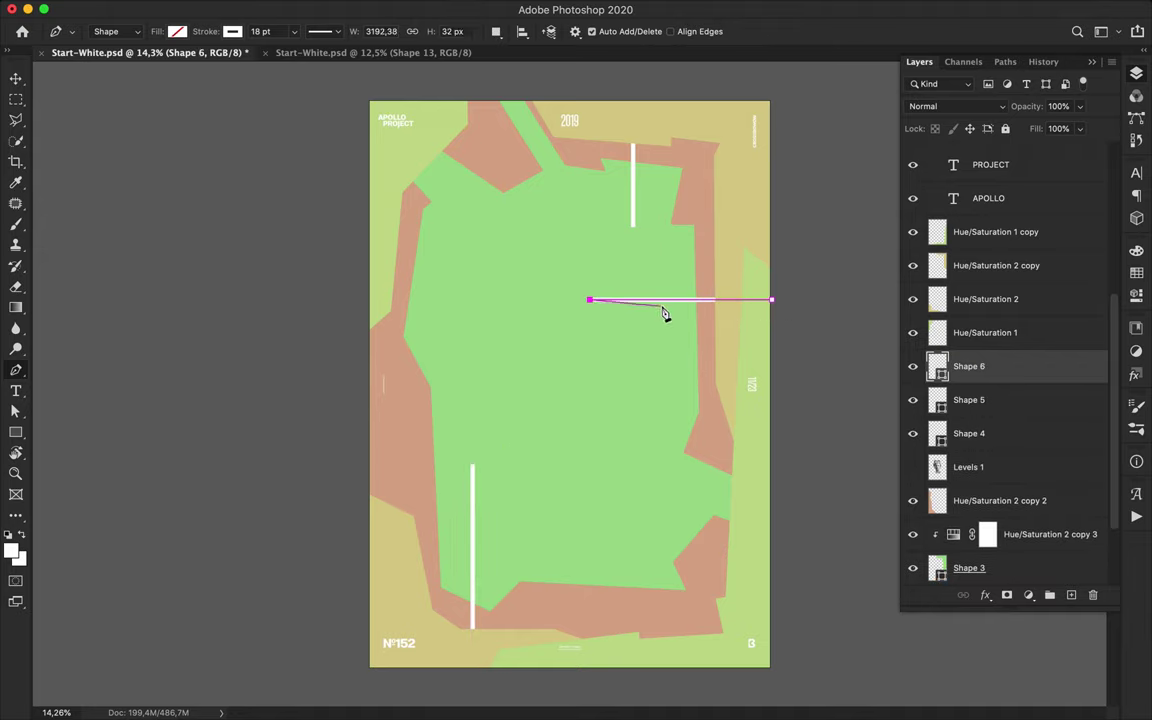
key(a)
drag(1035, 372, 1020, 256)
Draw a short vertical white line at the poster's top edge, left of the 2019 text, with a 38 pt stroke.
key(p)
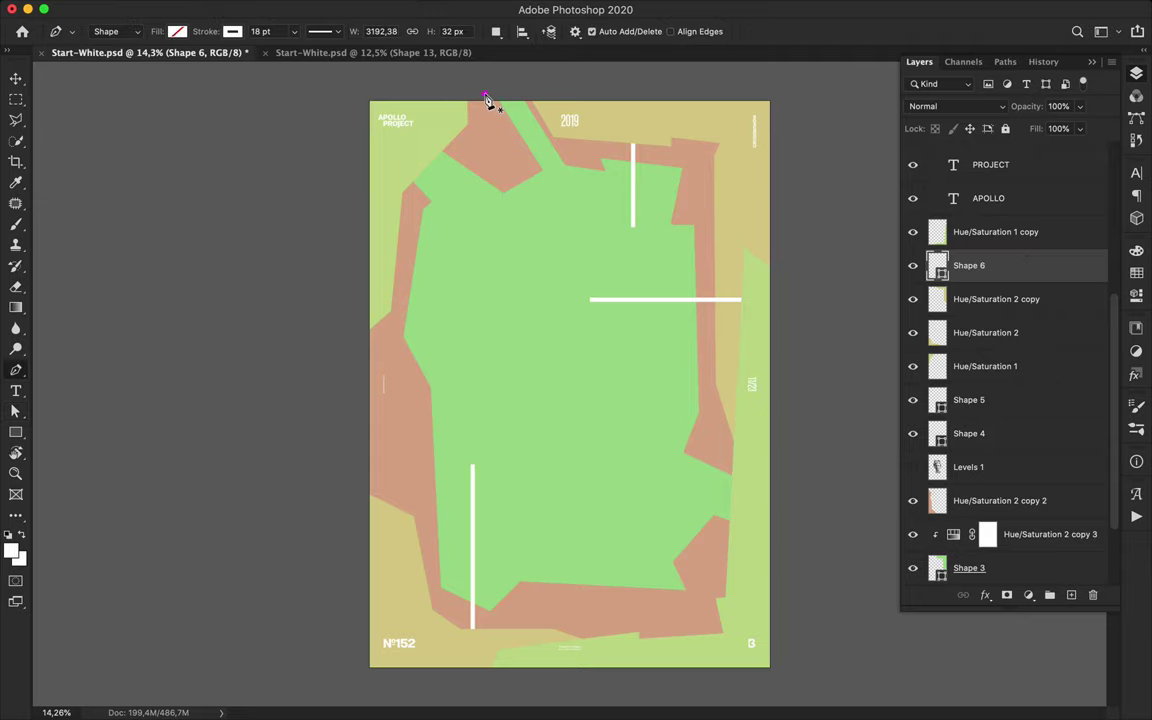
click(485, 94)
click(485, 143)
text(a)
text(38)
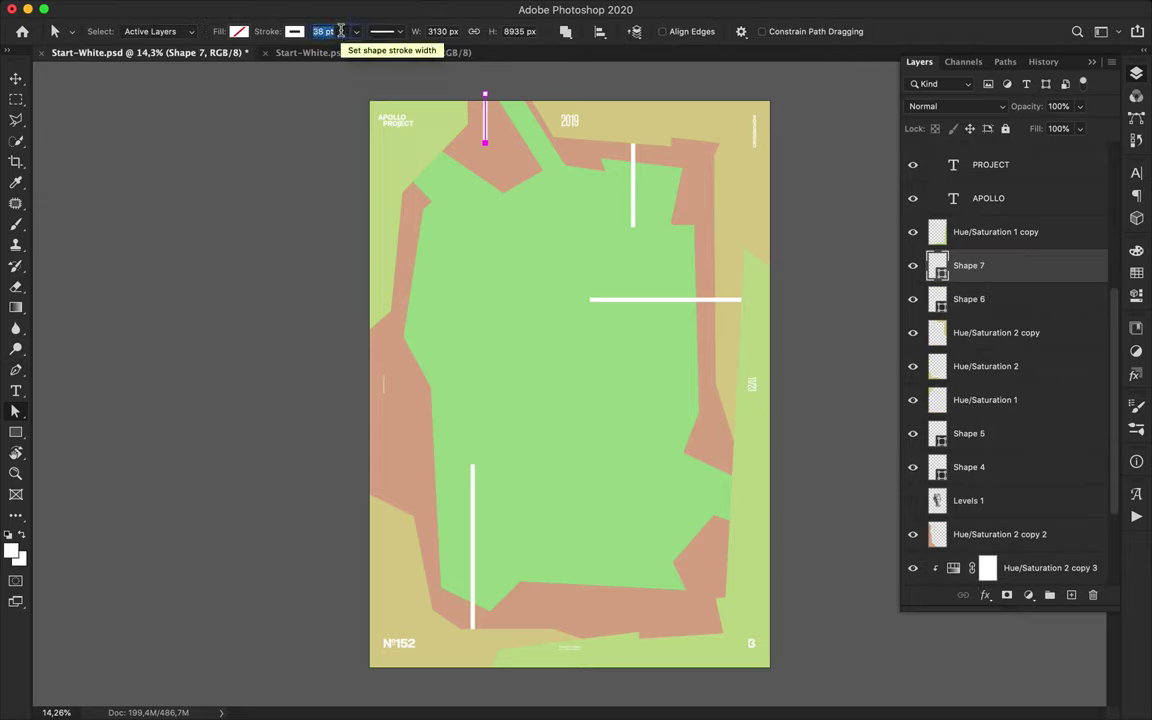
key(Return)
Draw a short vertical white line at the bottom edge toward the right and move its layer above Hue/Saturation 1 copy.
key(p)
click(688, 675)
click(688, 614)
drag(975, 265, 990, 225)
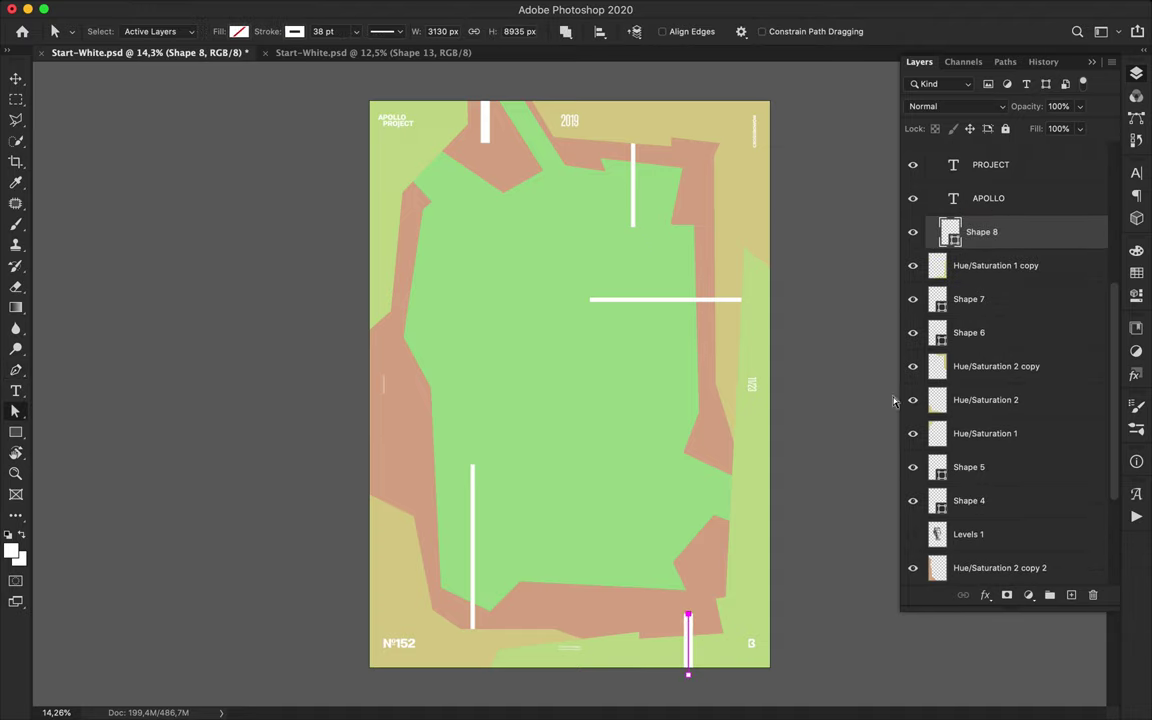
Try an 18 pt stroke on the short bottom-edge line and set its stroke width to 28 pt.
click(341, 32)
click(365, 216)
text(2)
key(BackSpace)
text(18)
key(Return)
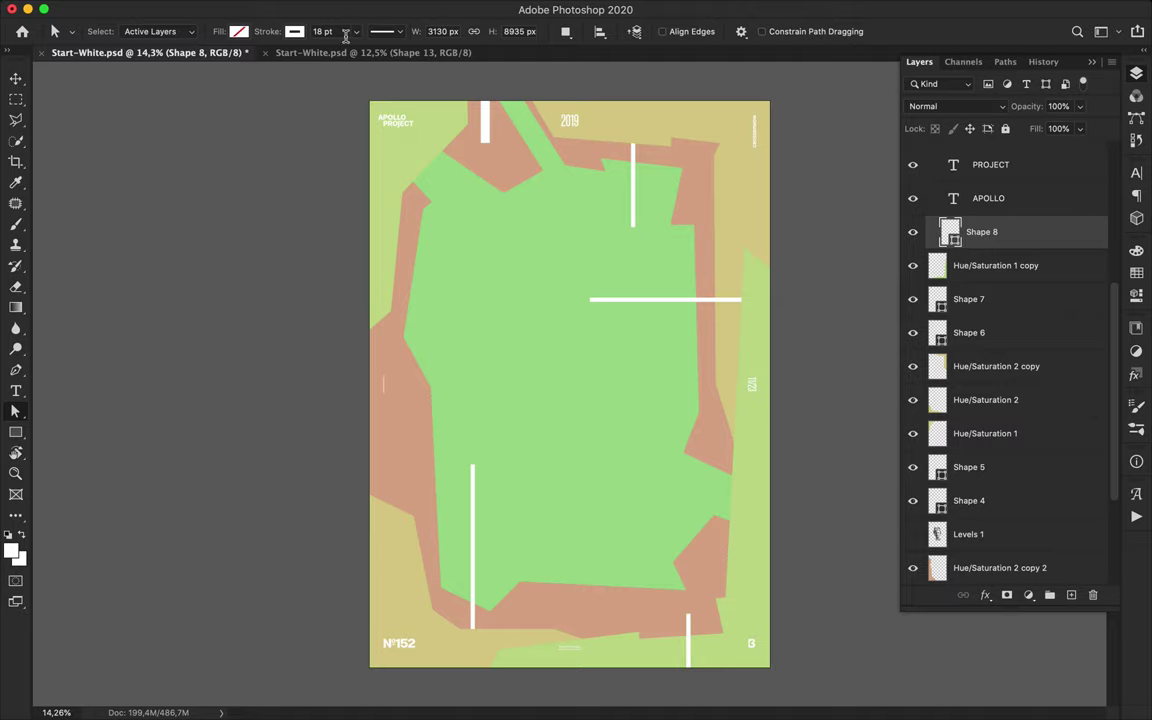
key(p)
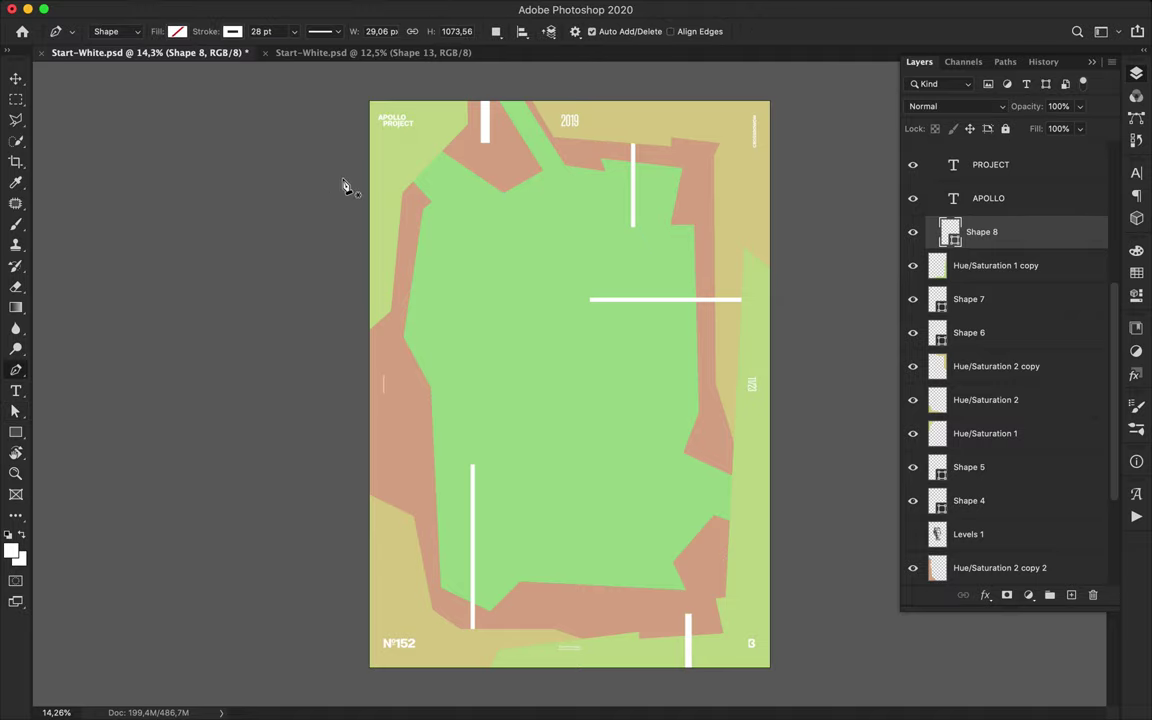
Draw a horizontal white line with a 28 pt stroke from the poster's left edge, below the APOLLO PROJECT text.
click(358, 233)
click(515, 232)
key(a)
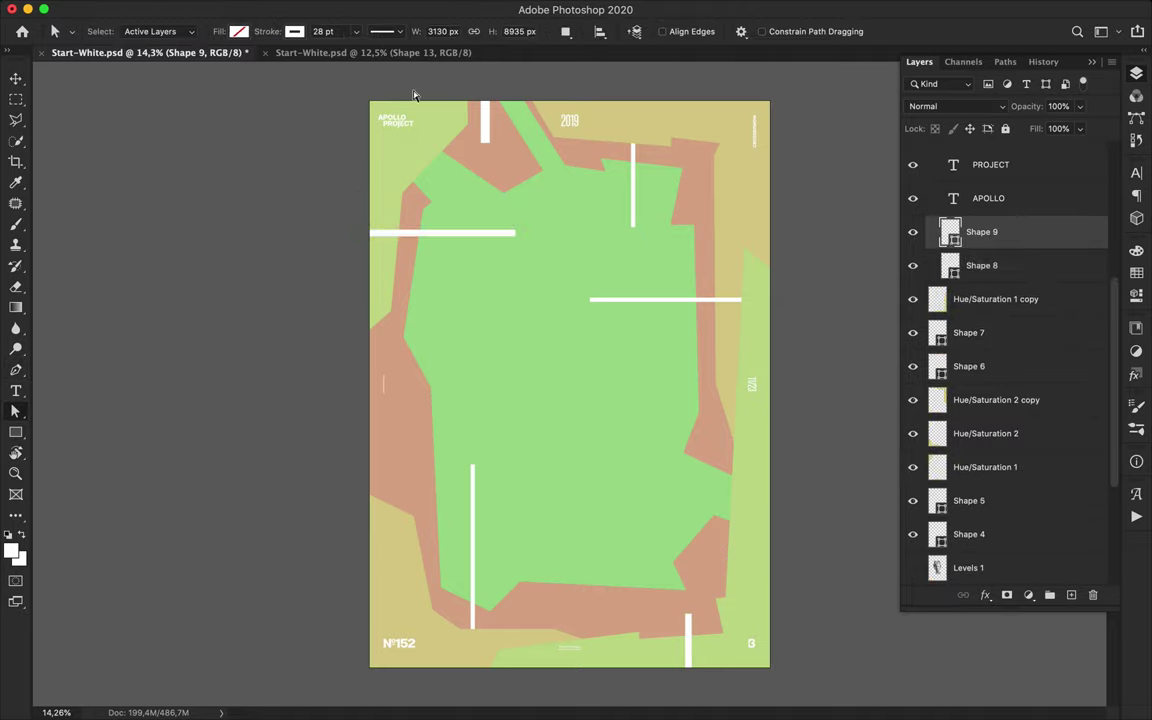
Draw a vertical white line about 1590 px long from the bottom edge, right of the N°152 text, and nudge it slightly right.
key(p)
click(461, 672)
click(461, 582)
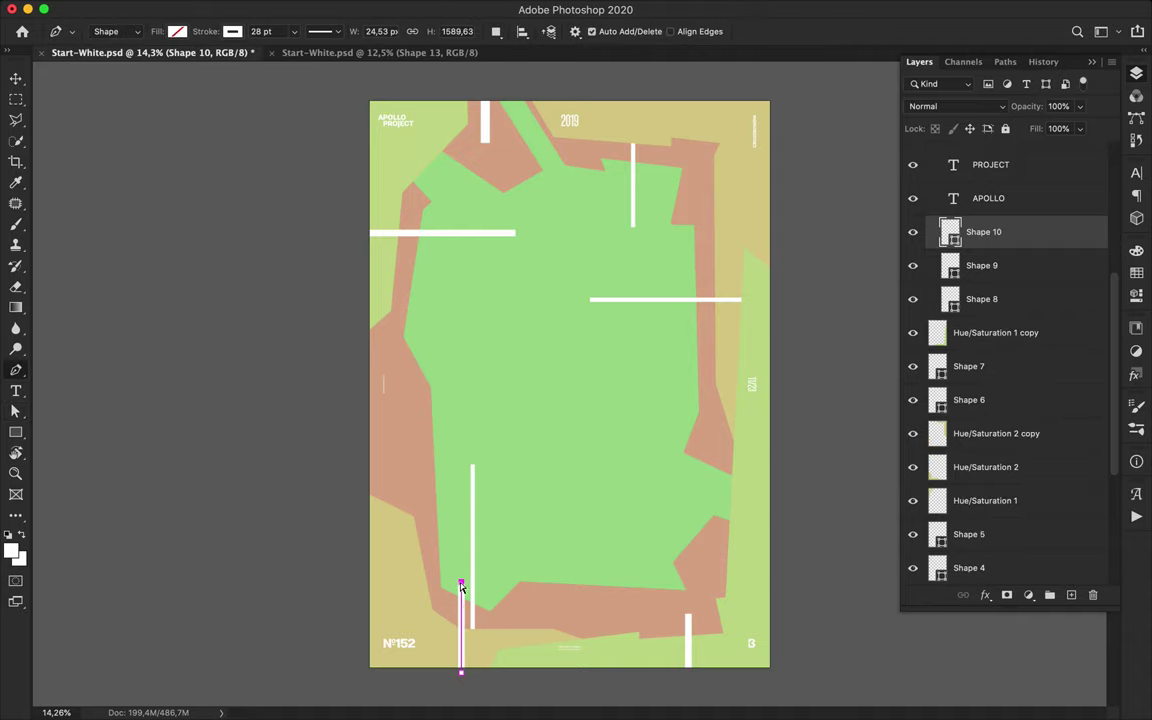
key(v)
key(shift+Right)
key(shift+Right)
key(shift+Right)
key(shift+Right)
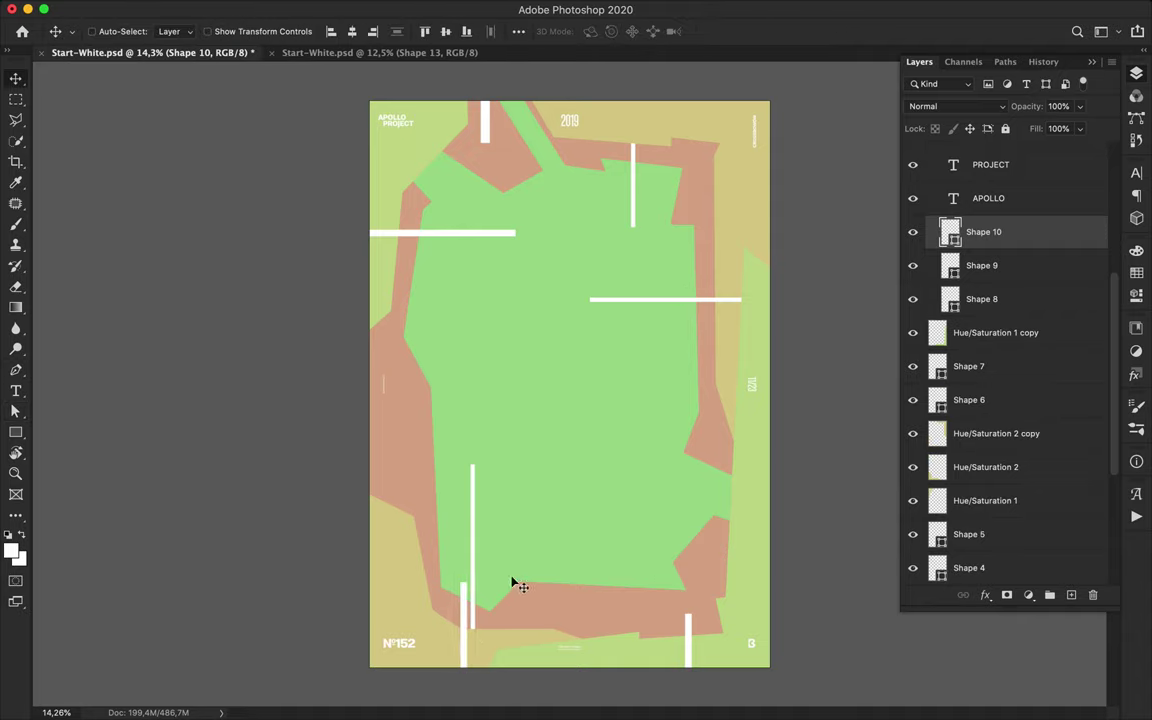
Draw a vertical white line about 2380 px long at the lower right edge, set its stroke to 38 pt and shift it slightly left.
key(p)
key(a)
key(p)
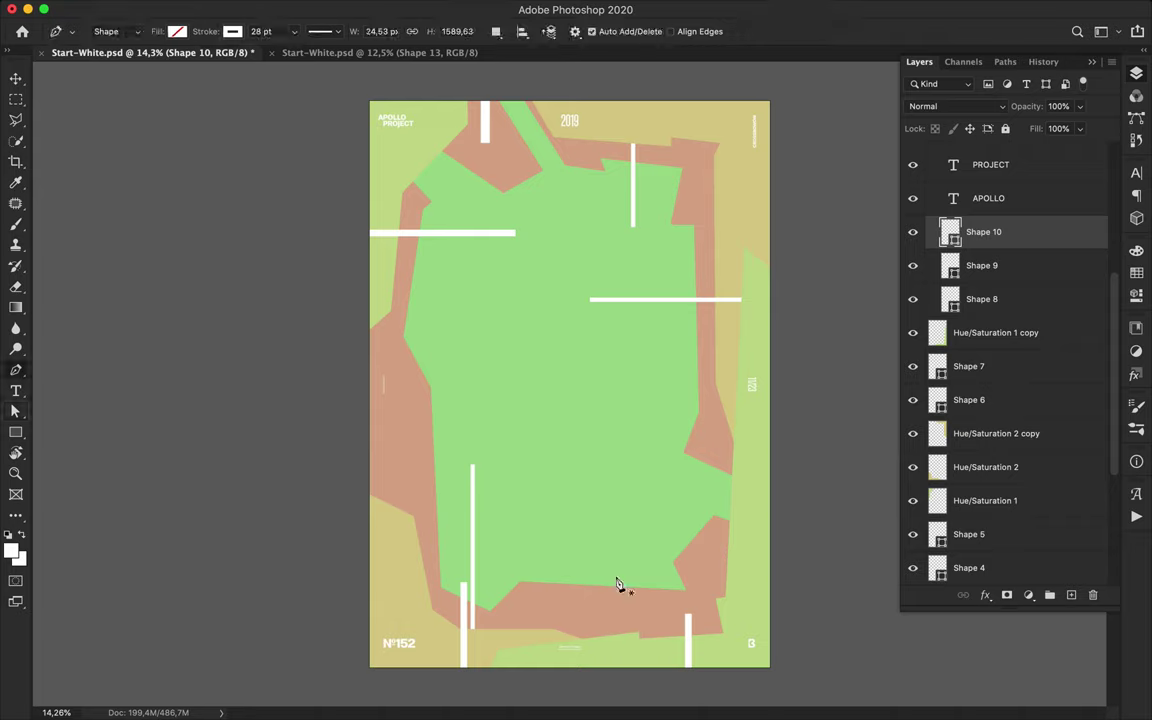
click(670, 673)
click(670, 540)
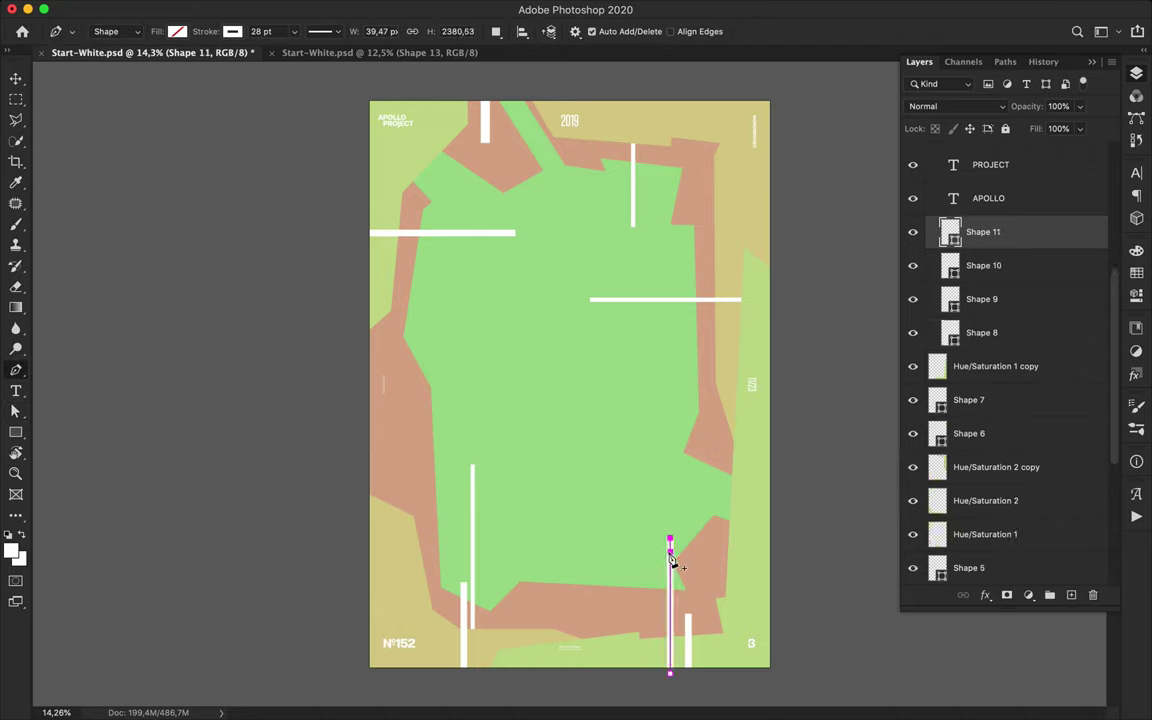
key(a)
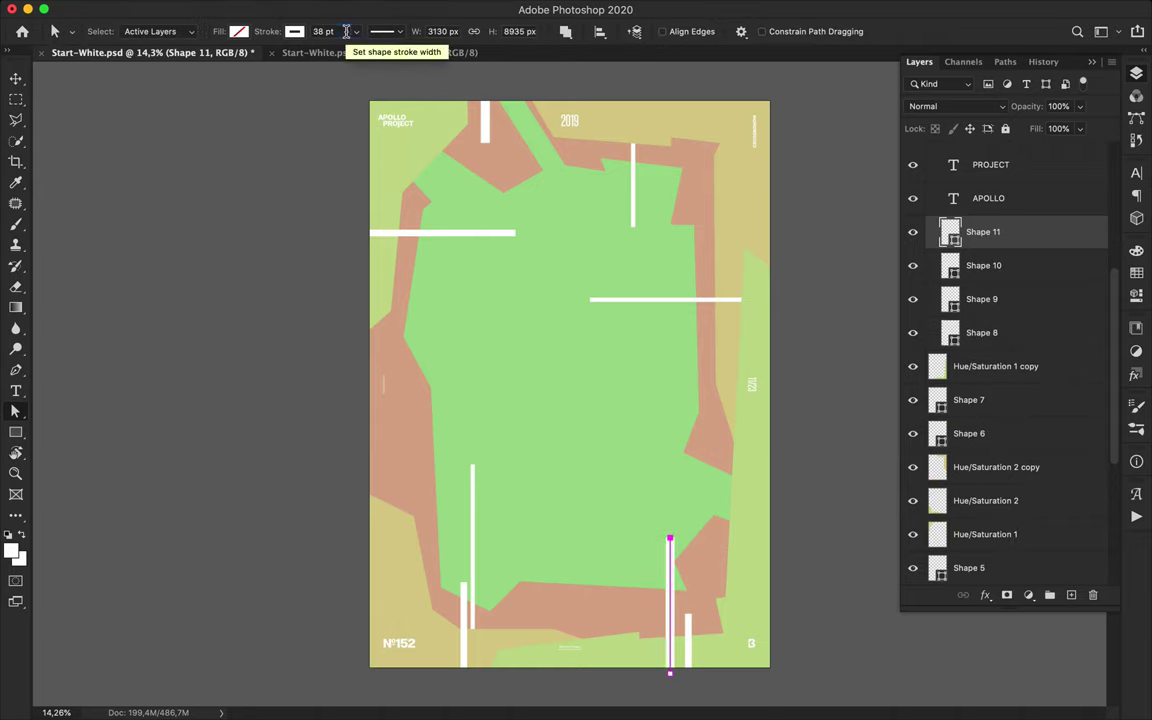
key(v)
drag(650, 546, 643, 547)
Select the line layers Shape 8 to Shape 11 and move them down out of the text layers' group.
shift+click(1016, 333)
double_click(1016, 335)
click(1090, 134)
shift+click(998, 235)
drag(998, 235, 998, 343)
Duplicate the short vertical top-edge line to the poster's lower right area and move the copy down the layer stack.
click(1001, 340)
drag(483, 121, 611, 594)
drag(1036, 400, 1038, 519)
scroll(1038, 436, down, 5)
drag(1001, 322, 1003, 535)
scroll(1003, 525, down, 5)
Merge two neighbouring lower layers and place the line copy's layer just above Hue/Saturation 2 copy 5.
click(1004, 446)
shift+click(1005, 466)
key(super+e)
drag(1015, 437, 1000, 505)
Duplicate the partly hidden short line to the left inner edge of the green area and rotate the copy to horizontal.
drag(613, 605, 491, 393)
key(super+t)
key(Return)
key(a)
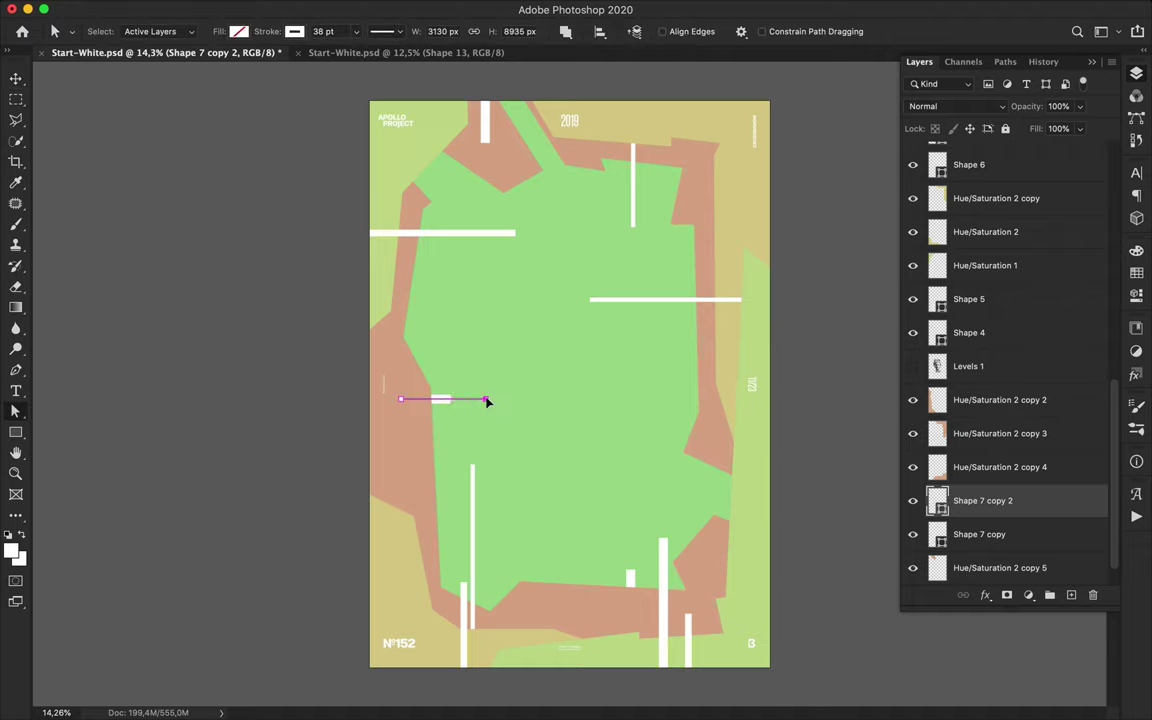
Raise the horizontal copy's layer above the Levels 1 statue layer, move the bar to the poster's left edge and thicken its stroke.
key(v)
drag(975, 500, 1000, 318)
drag(481, 398, 414, 420)
key(a)
click(341, 29)
key(Return)
key(Return)
Duplicate the left-edge bar to the upper right, and stand another copy vertically near the lower left with a 58 pt stroke.
key(v)
mouse_move(393, 422)
mouse_down()
mouse_move(791, 223)
mouse_move(766, 212)
mouse_up()
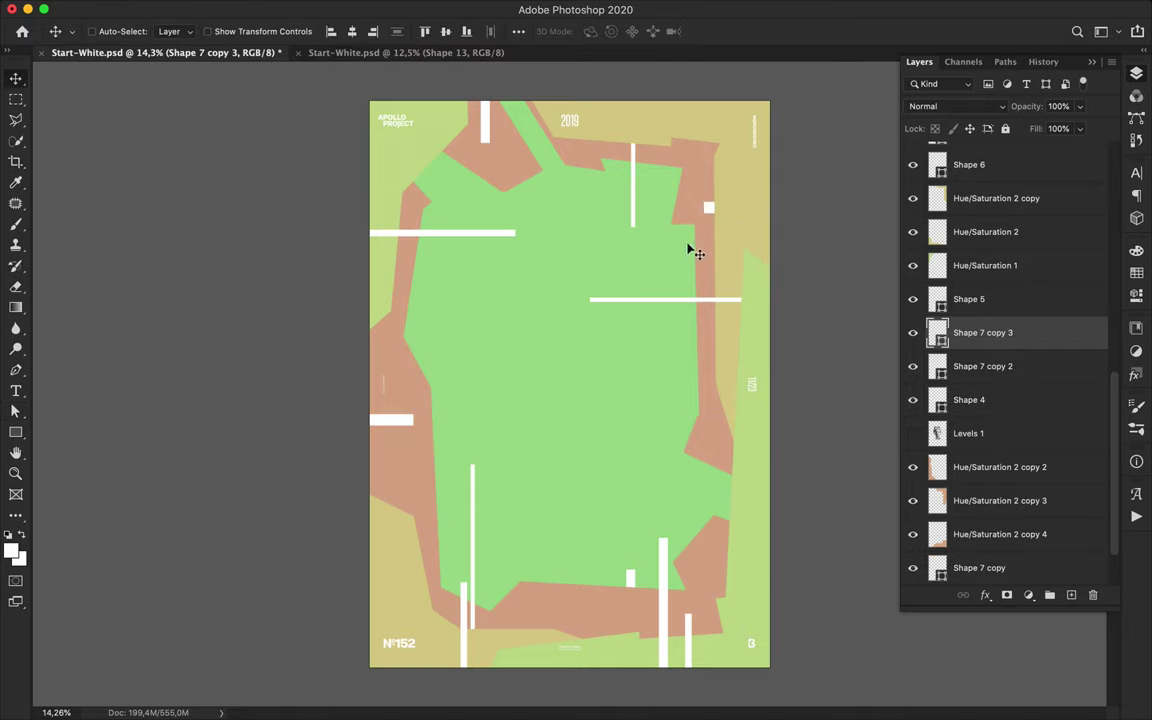
mouse_move(704, 212)
mouse_down()
mouse_move(560, 514)
mouse_move(607, 452)
mouse_move(592, 488)
mouse_move(514, 612)
mouse_up()
key(ctrl+t)
key(Return)
key(a)
click(346, 31)
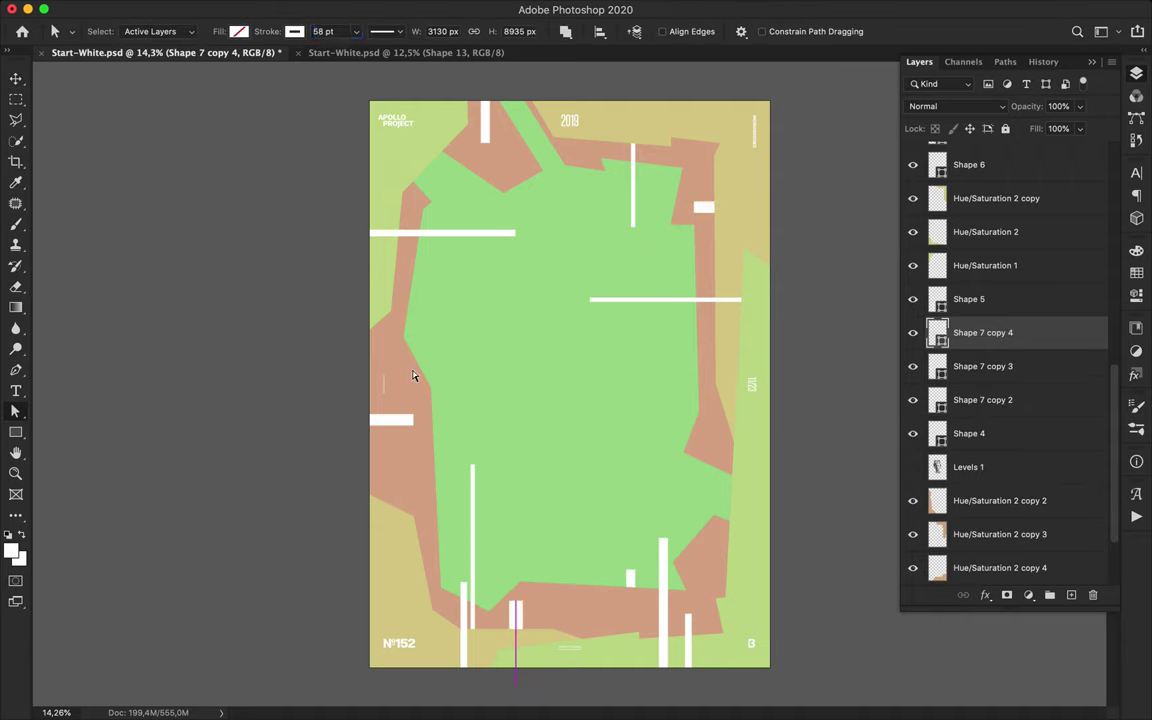
Duplicate the 58 pt vertical bar to the top edge at the upper right and move its layer above Hue/Saturation 2 copy.
key(v)
drag(520, 625, 700, 160)
drag(980, 333, 1011, 190)
Place a horizontal copy of the bar at the upper left inner edge and move its layer below Hue/Saturation 2 copy 4.
drag(704, 129, 470, 386)
key(ctrl+t)
drag(459, 311, 571, 342)
key(Return)
drag(475, 367, 446, 314)
drag(1027, 201, 1016, 527)
Place more horizontal bar copies at the lower right and left inner edges, giving the left one a 68 pt stroke.
mouse_move(589, 357)
mouse_down()
mouse_move(744, 525)
mouse_move(715, 483)
mouse_move(720, 468)
mouse_move(571, 494)
mouse_move(411, 481)
mouse_up()
key(a)
click(345, 34)
key(shift+Up)
key(Return)
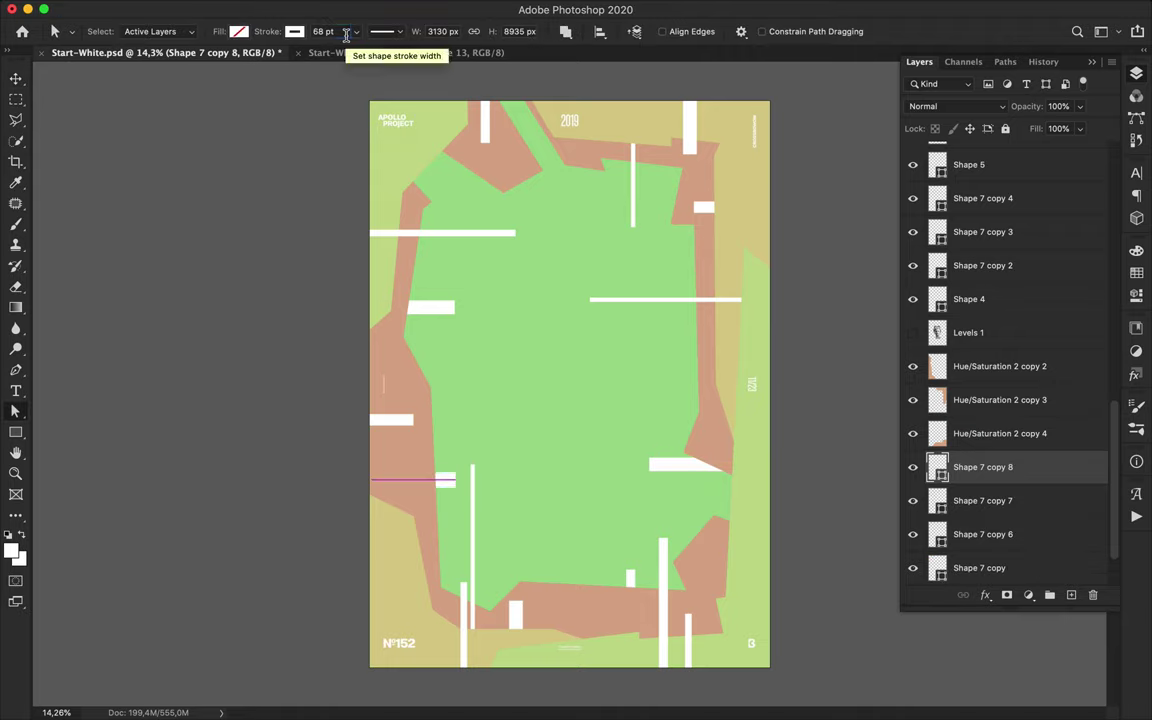
Move the 68 pt bar's layer just above Hue/Saturation 2 copy 2 and shift the bar up along the left edge.
click(459, 478)
drag(1053, 468, 1040, 383)
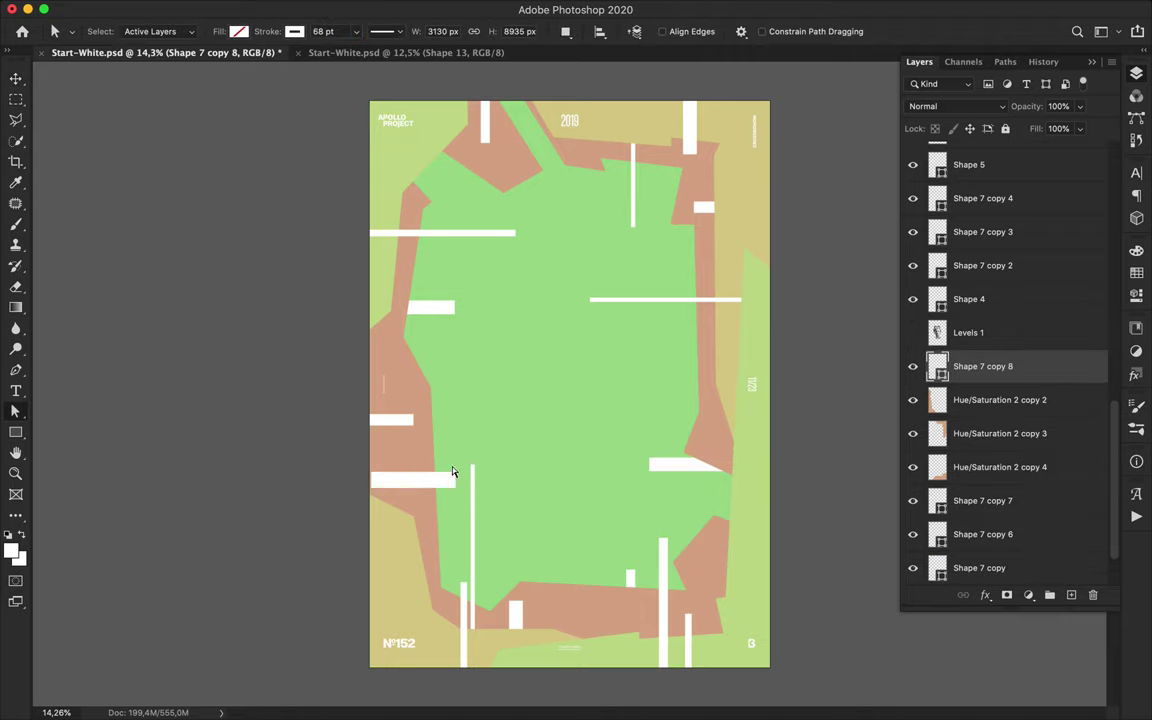
drag(416, 481, 406, 455)
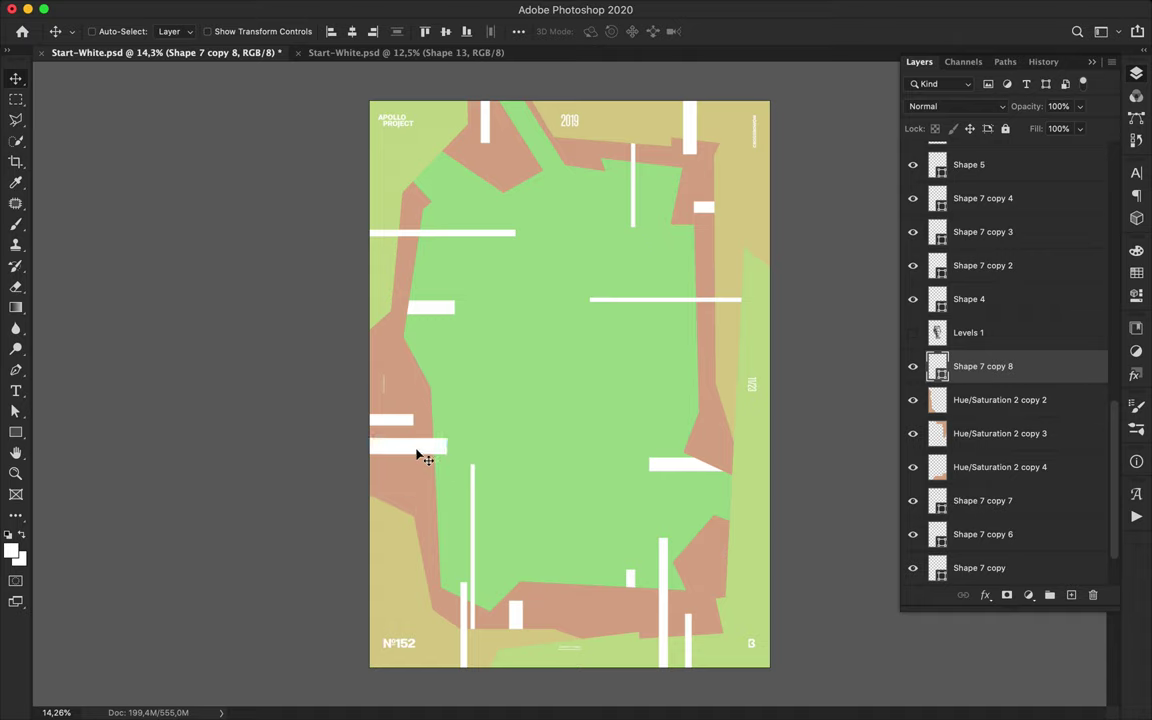
Duplicate the 68 pt bar to the upper right edge and move the copy's layer just above Hue/Saturation 2 copy.
drag(487, 445, 816, 190)
key(v)
key(super+j)
drag(980, 376, 990, 180)
Duplicate the upper right bar beneath the APOLLO PROJECT text, and place another copy at the right inner edge with a 78 pt stroke.
drag(741, 185, 329, 154)
key(super+j)
key(a)
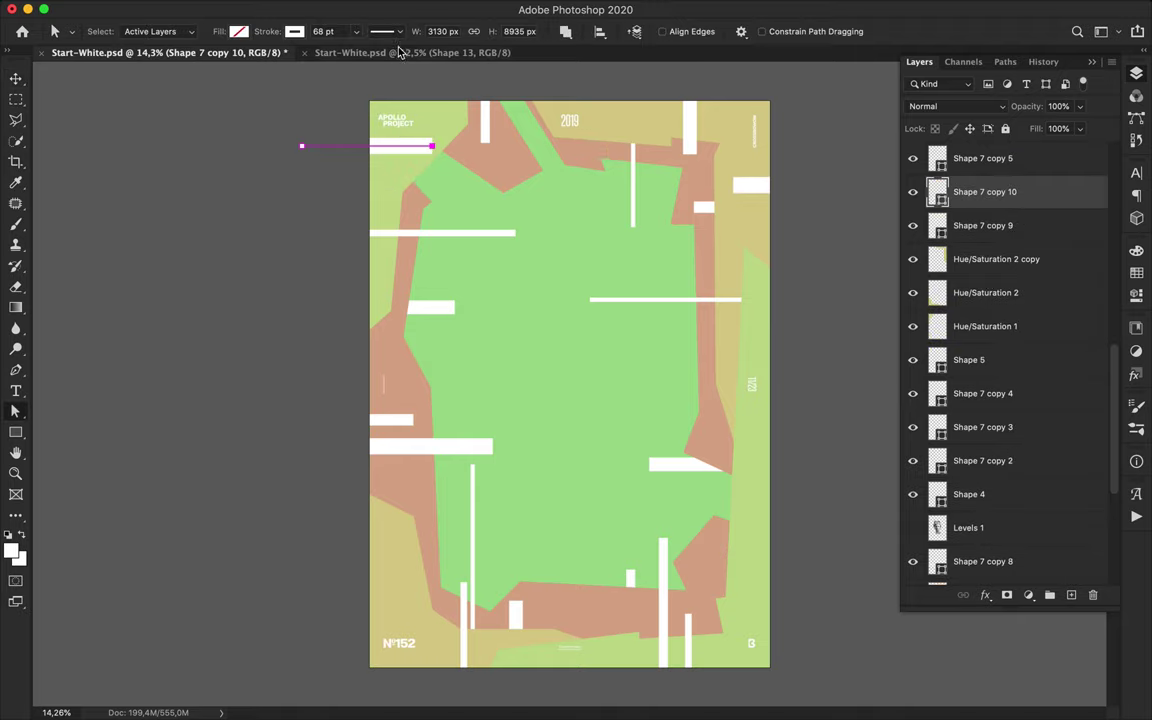
key(v)
drag(442, 149, 741, 438)
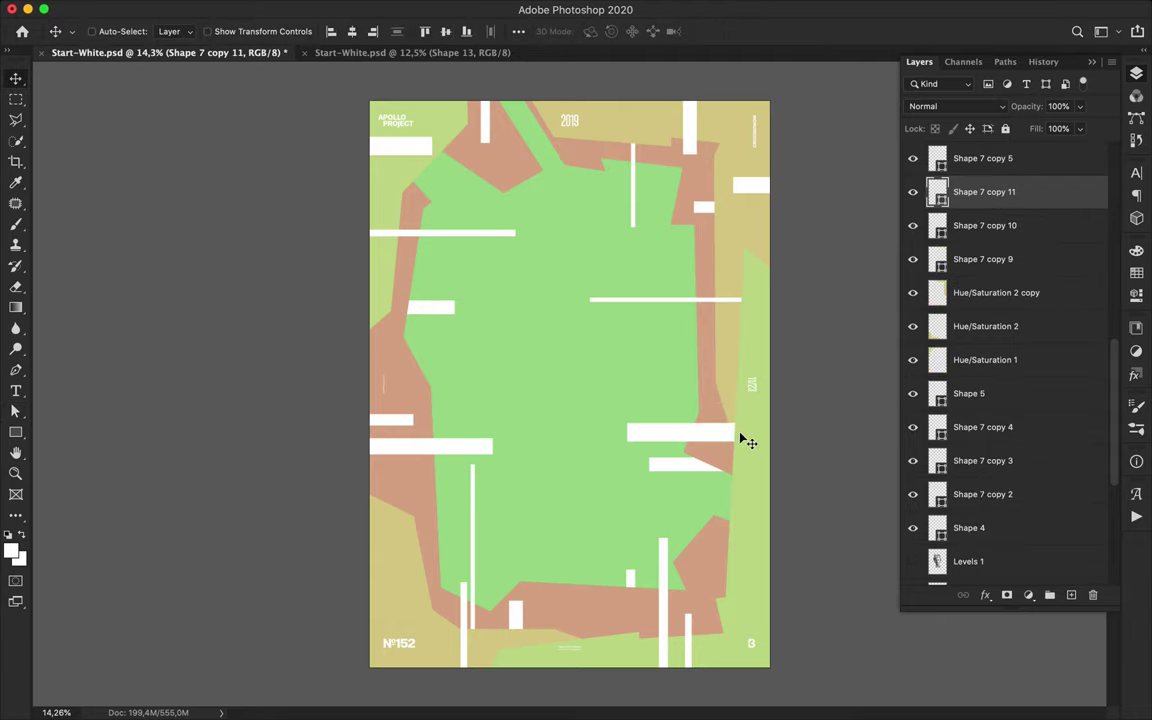
key(a)
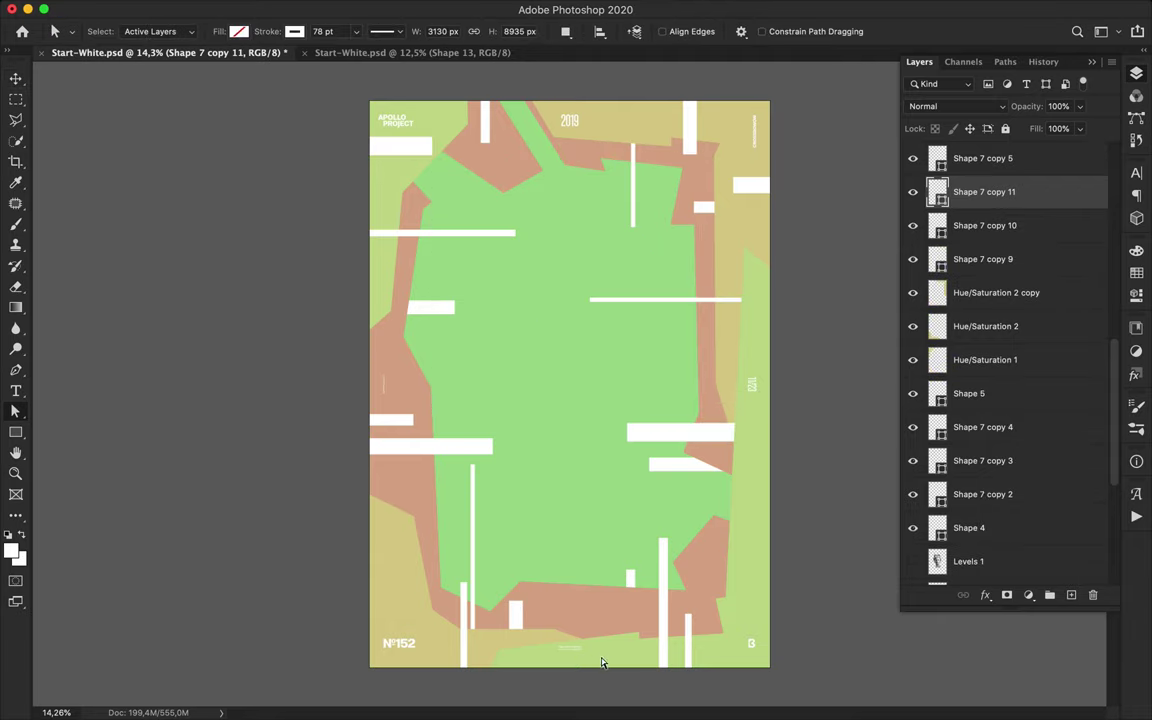
Stand a copy of the 78 pt bar vertically in the lower centre, set its stroke to 88 pt and extend its upper end upward.
mouse_move(689, 432)
mouse_down()
mouse_move(573, 491)
mouse_move(628, 412)
mouse_up()
key(v)
key(super+t)
key(Return)
drag(609, 504, 607, 610)
key(a)
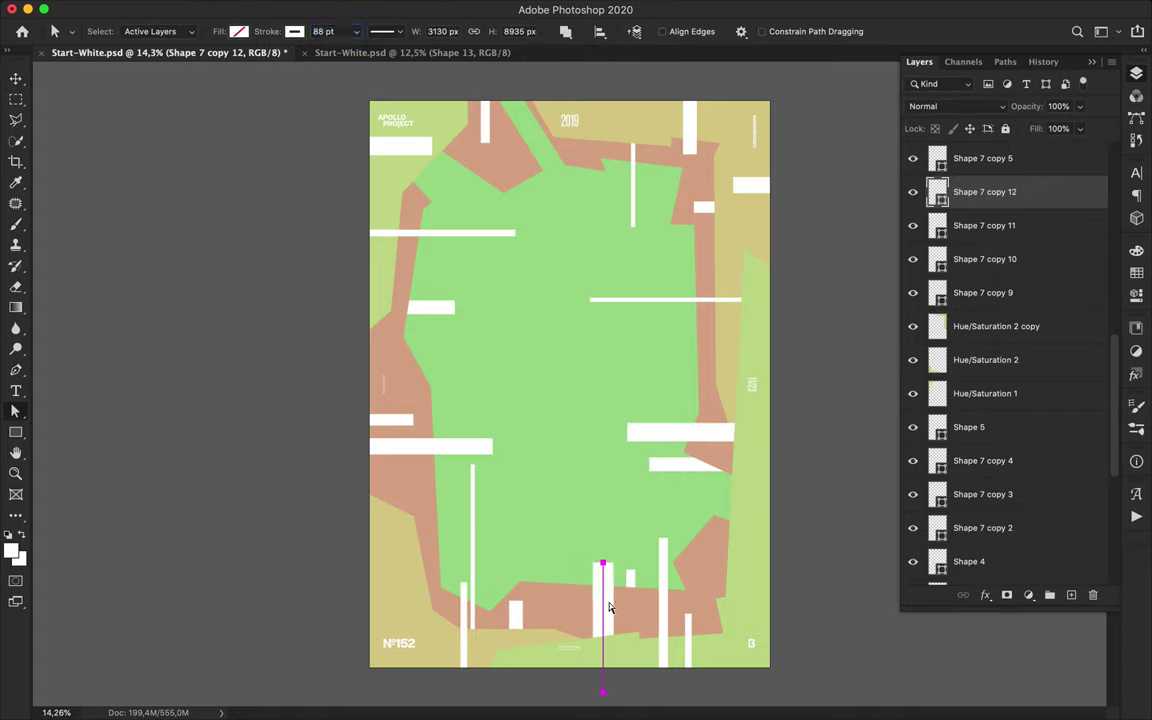
drag(603, 565, 603, 403)
Draw a thick vertical white line about 2013 px long from the top edge, left of the 2019 text.
key(v)
key(p)
click(504, 97)
click(503, 210)
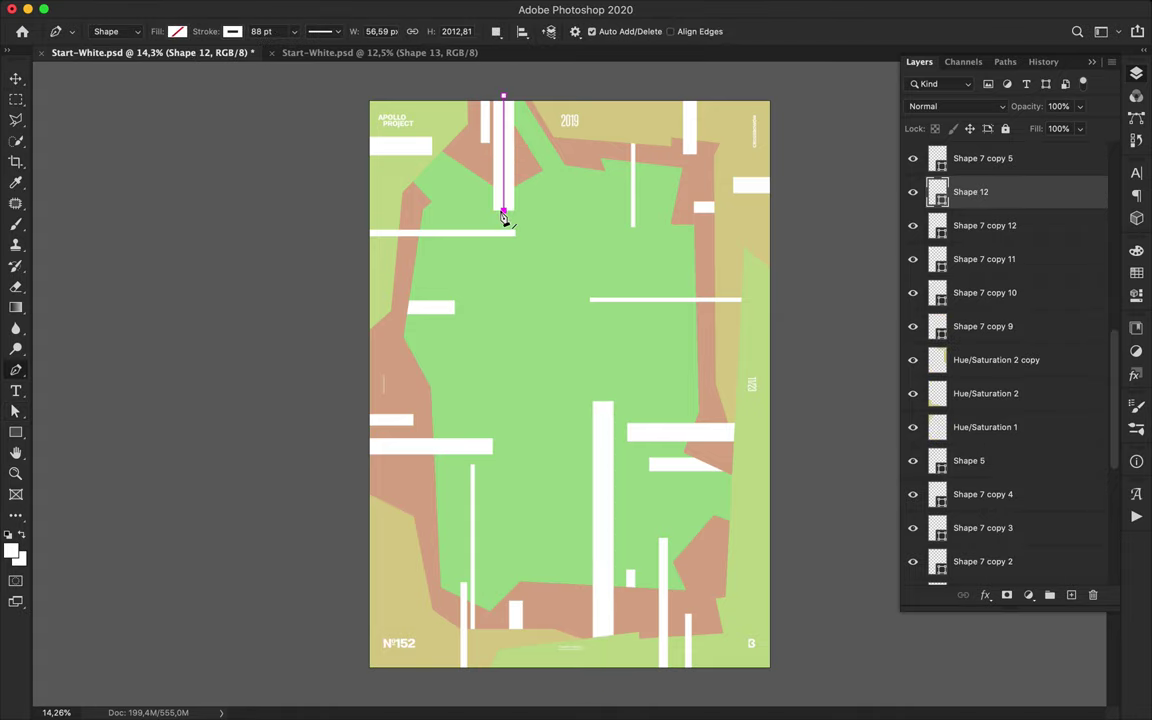
key(a)
key(v)
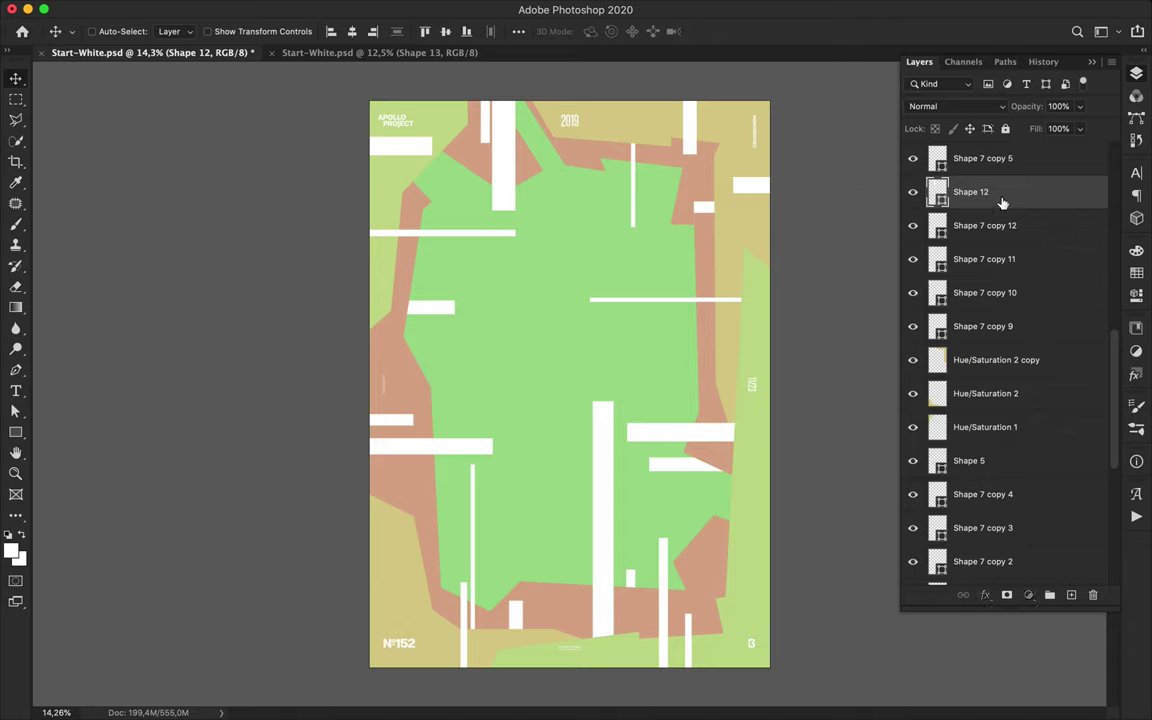
Move the Shape 12 layer down the stack to just above Rectangle 1.
drag(1002, 203, 1008, 507)
scroll(1010, 450, down, 4)
drag(1011, 386, 1005, 517)
scroll(1008, 491, down, 3)
drag(1003, 411, 1000, 539)
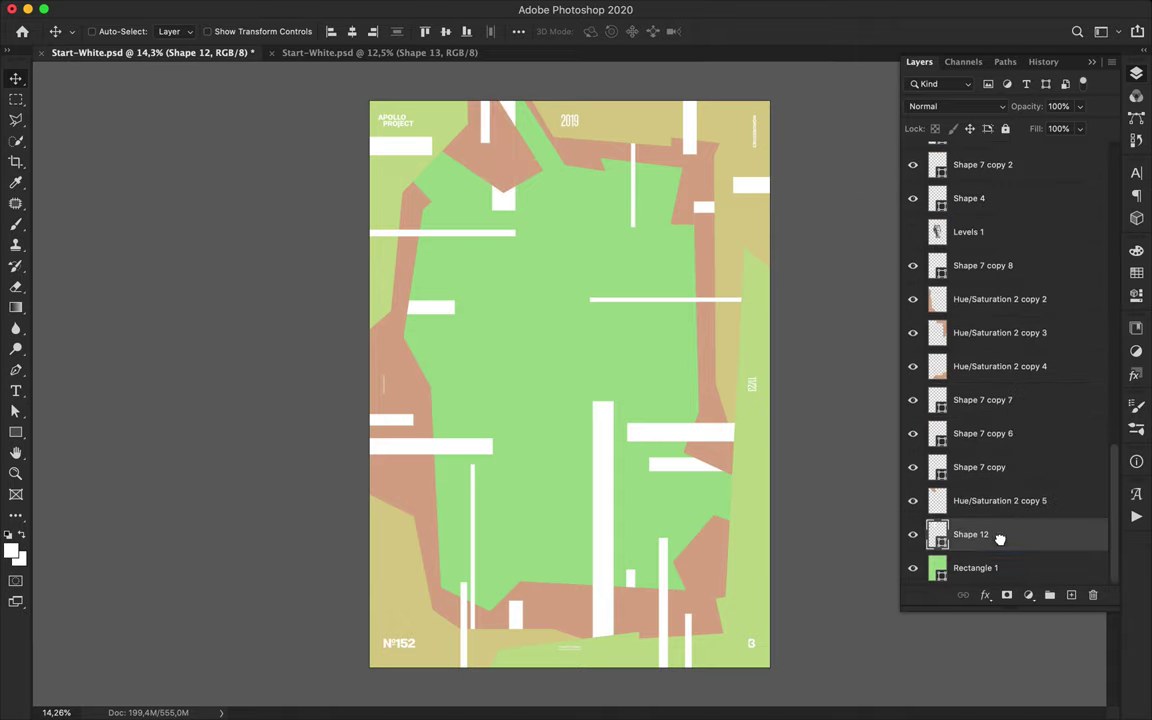
Duplicate the thick top line to the bottom edge beside the N°152 text and move its layer just above Hue/Saturation 2 copy.
drag(515, 215, 455, 640)
drag(956, 532, 1000, 182)
drag(447, 614, 452, 624)
Duplicate the thick bottom bar, rotate the copy -90° and place it horizontally at the right inner edge above the existing bars.
drag(541, 474, 710, 328)
key(super+t)
drag(716, 270, 606, 322)
drag(678, 348, 710, 348)
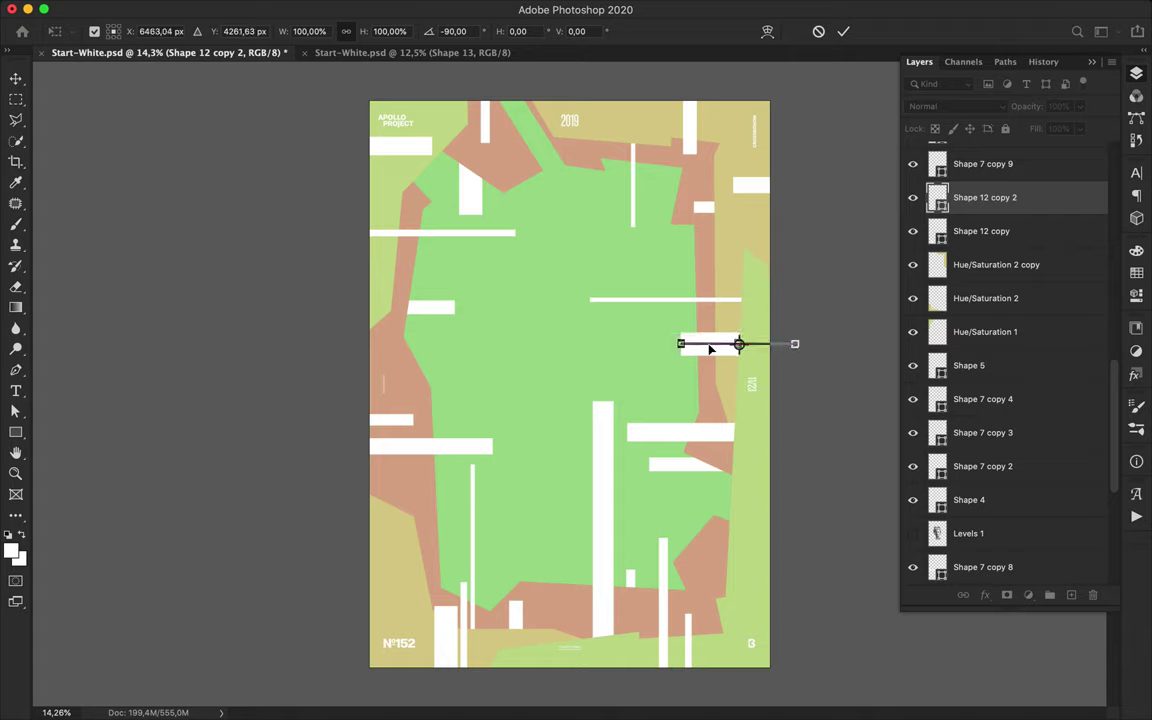
key(Return)
Stand a copy of the thick right-side bar at the top edge beside 2019 with a 108 pt stroke, and place another copy mid-poster.
mouse_move(717, 349)
mouse_down()
mouse_move(717, 313)
mouse_move(647, 232)
mouse_move(602, 225)
mouse_move(669, 164)
mouse_move(653, 157)
mouse_up()
key(a)
key(shift+Up)
key(Return)
key(v)
key(super+t)
drag(632, 222, 540, 308)
key(Return)
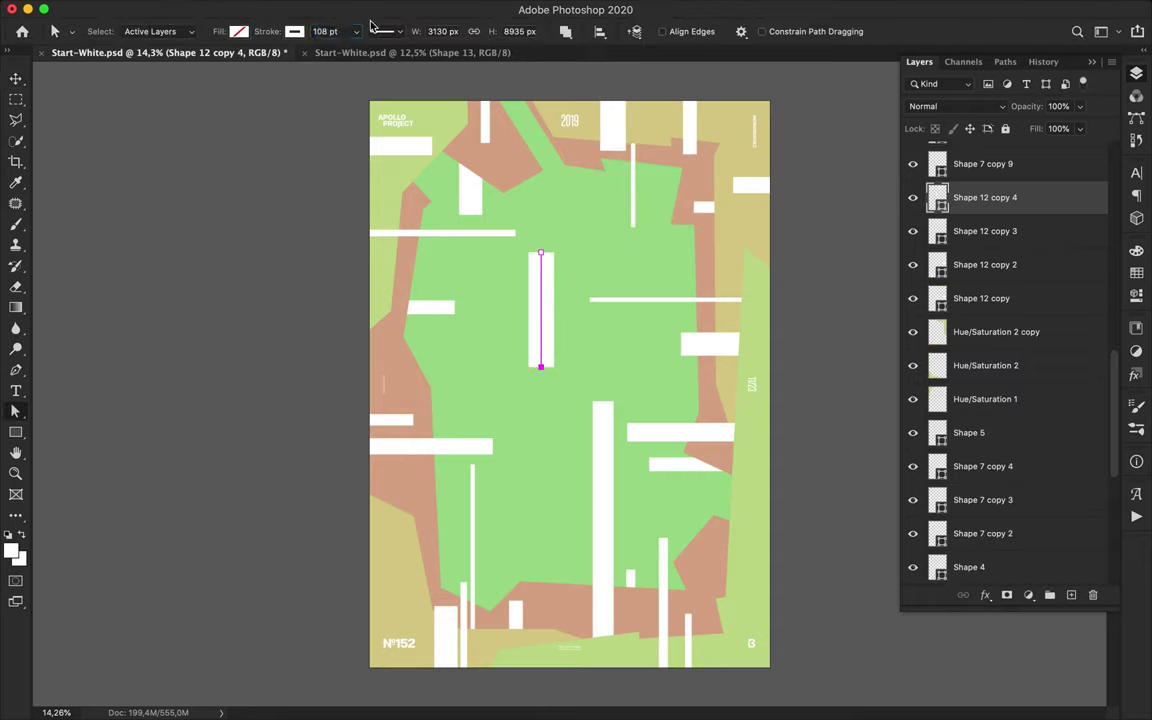
Rotate the mid-poster bar to horizontal and move it to the left edge, below the long horizontal line.
key(ctrl+t)
drag(540, 256, 407, 281)
key(Return)
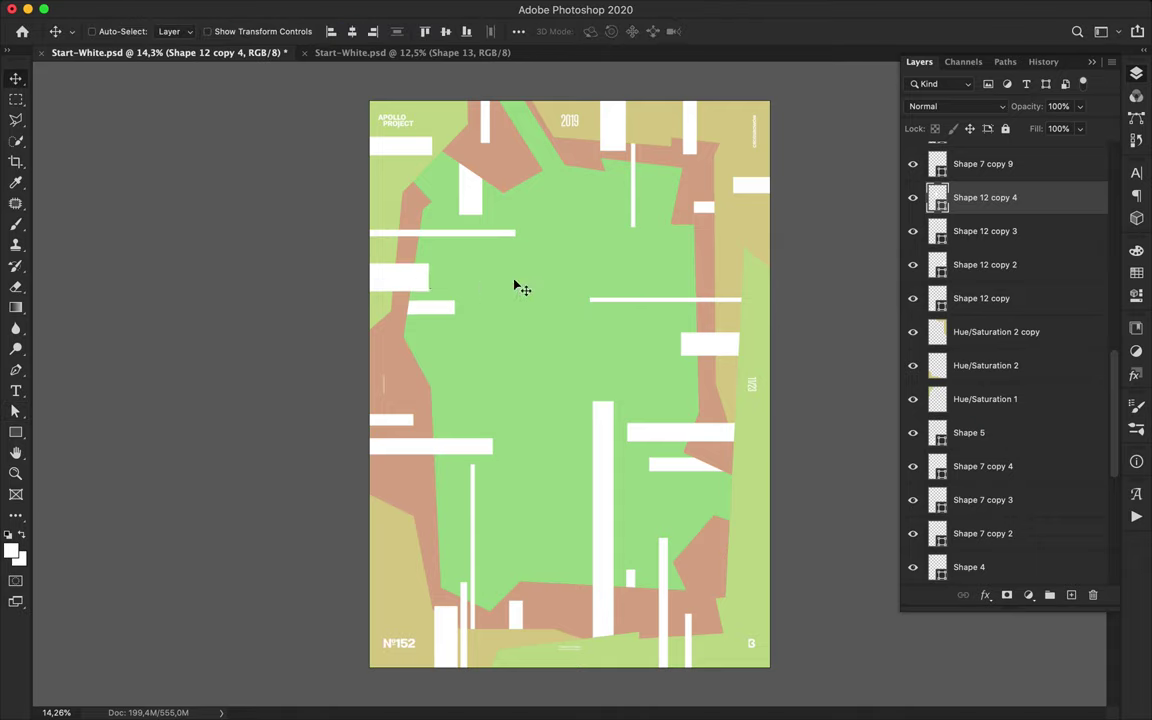
Duplicate the tall thin vertical line just right of itself, thin the copy's stroke and move its layer directly below Shape 12 copy 3.
drag(476, 562, 488, 594)
key(a)
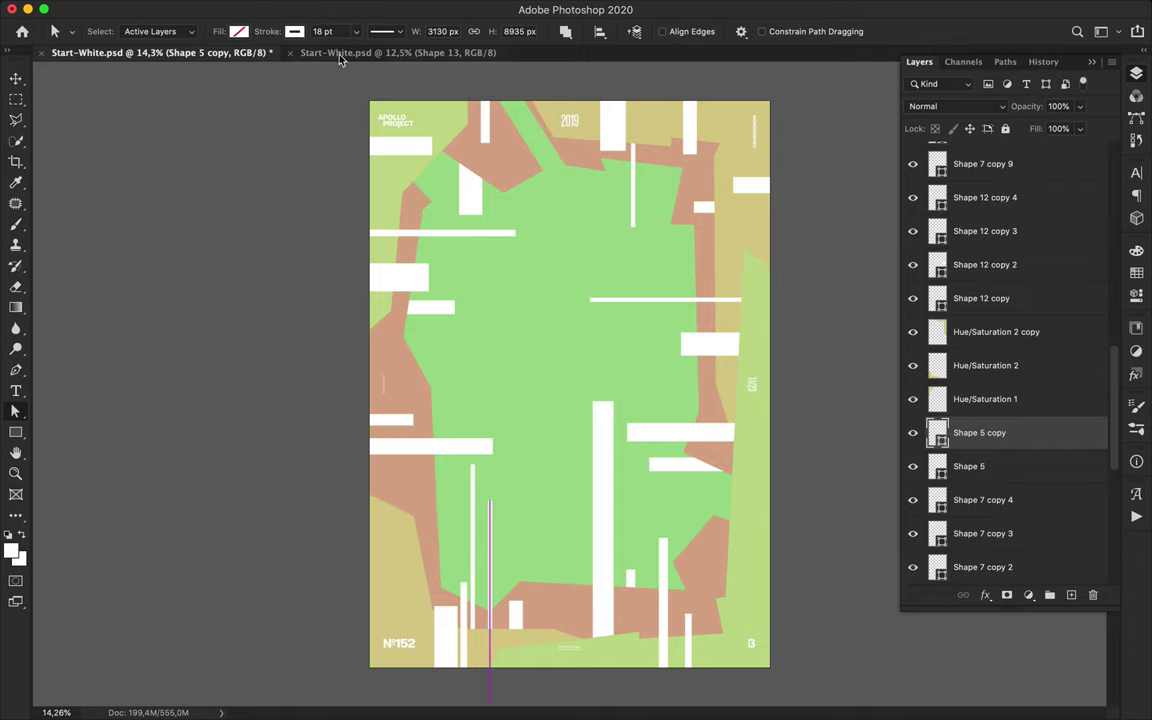
key(v)
drag(494, 540, 479, 541)
drag(940, 436, 942, 280)
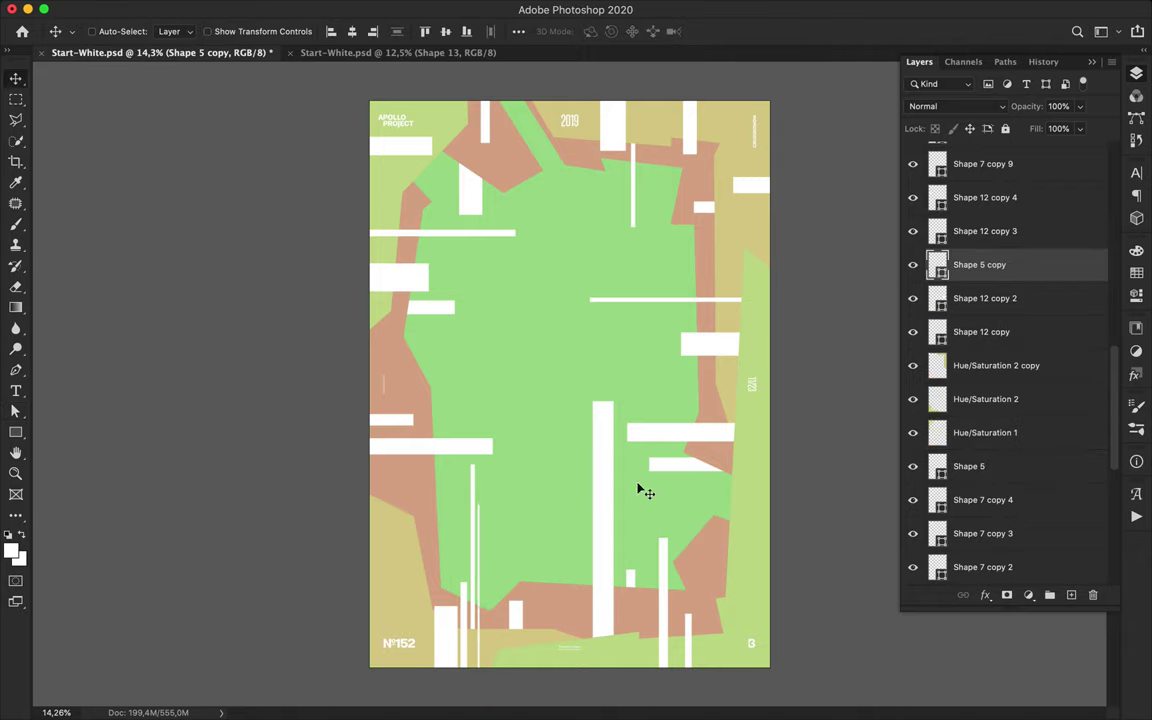
Duplicate the thinnest line, rotate the copy -90° across the right centre and move its layer directly below Shape 7 copy 8.
drag(479, 591, 775, 363)
key(super+t)
drag(782, 256, 578, 382)
drag(717, 375, 553, 362)
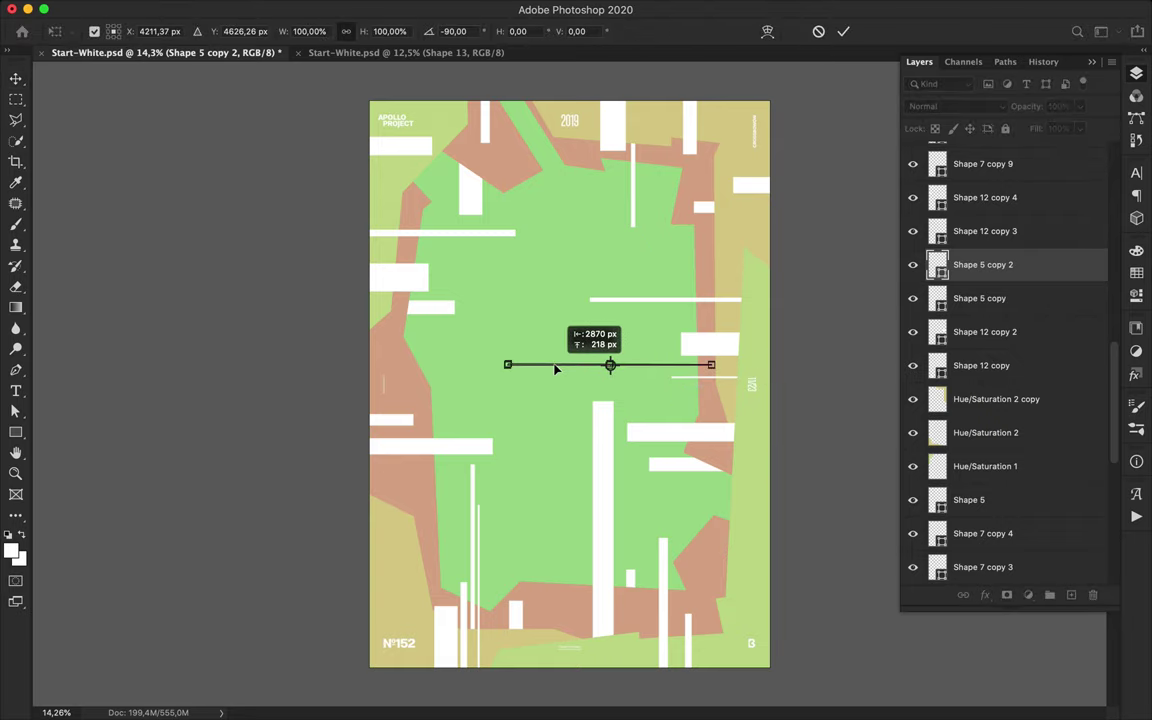
drag(997, 268, 957, 540)
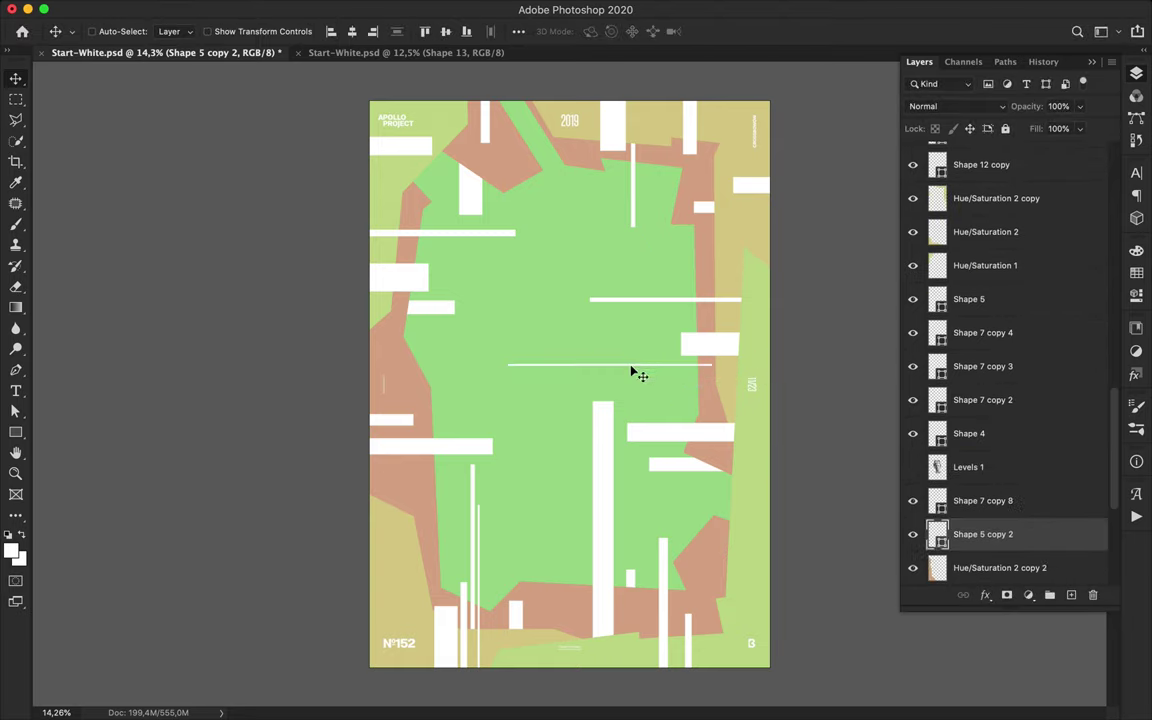
Show the Levels 1 statue layer and turn a Pen path around a slanted slice from hair to cheek into a selection.
click(975, 470)
click(912, 466)
key(p)
click(110, 31)
click(106, 42)
click(586, 213)
drag(549, 323, 527, 418)
click(548, 381)
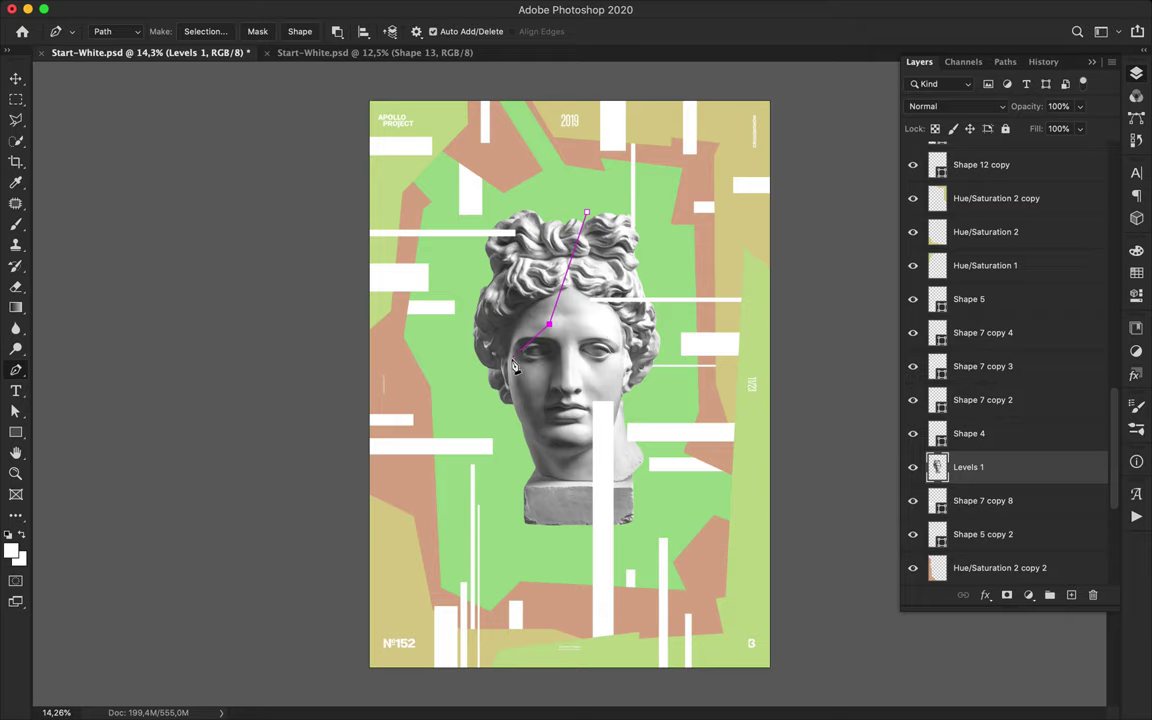
click(212, 34)
click(610, 281)
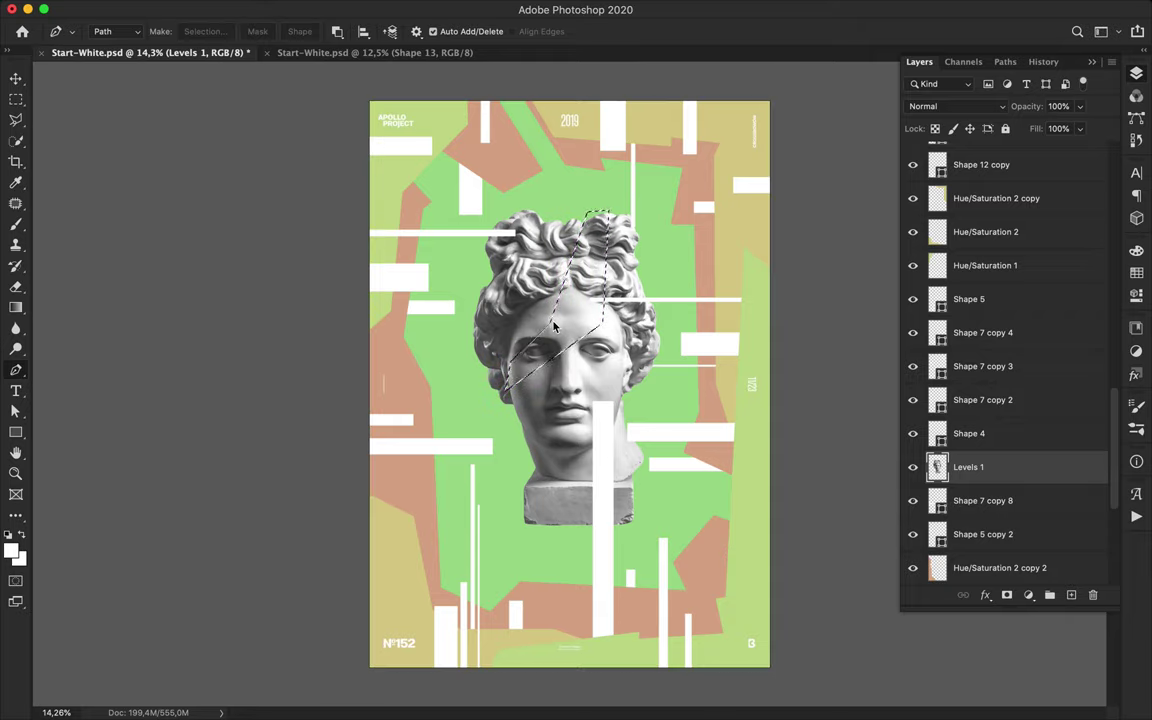
Copy the selected statue slice to a new layer and shift it down and to the right across the face.
key(super+j)
key(v)
drag(559, 325, 590, 395)
Draw a rectangle about 2699 × 3906 px over the face with a light green fill and no stroke.
key(u)
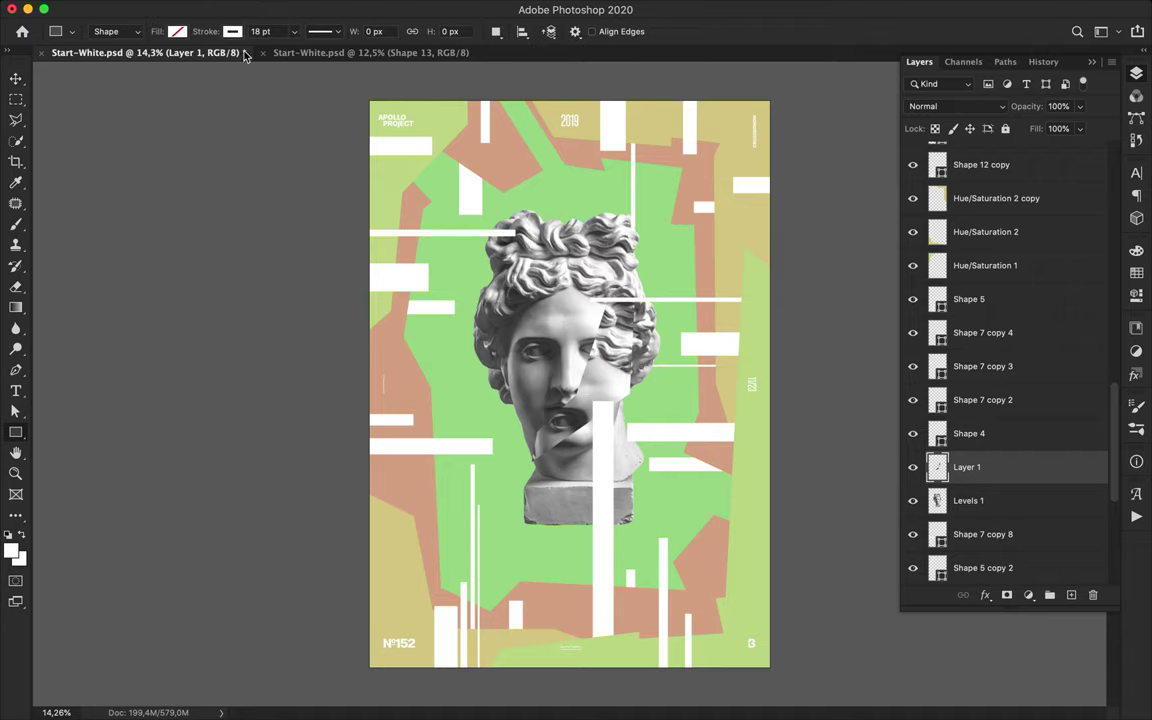
click(232, 32)
click(146, 61)
click(180, 31)
click(99, 116)
drag(506, 255, 660, 478)
click(1137, 75)
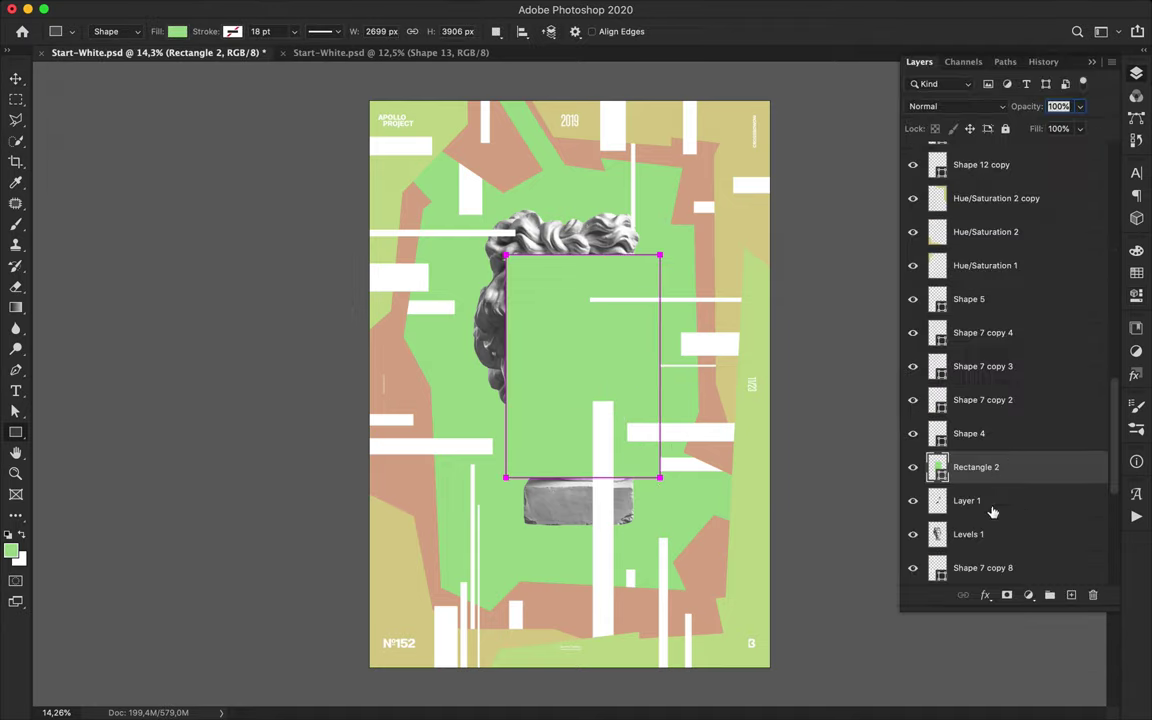
Clip the green rectangle to the Layer 1 statue slice and set its blend mode to Multiply.
alt+click(951, 482)
click(990, 106)
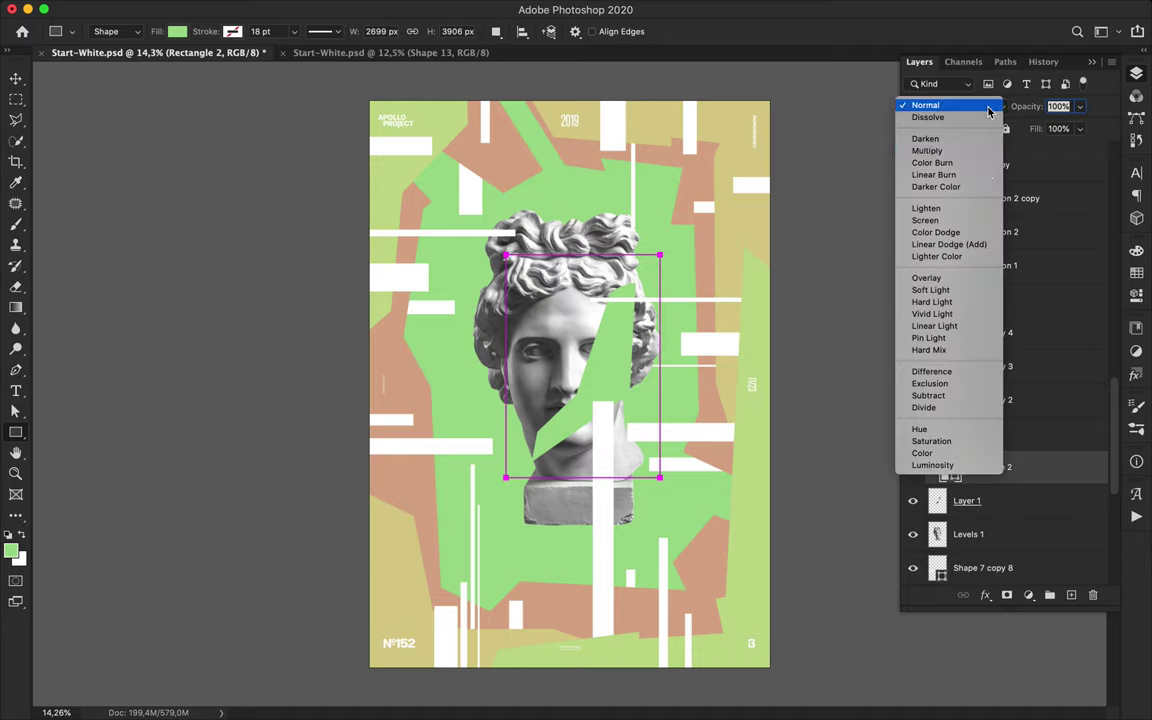
click(954, 150)
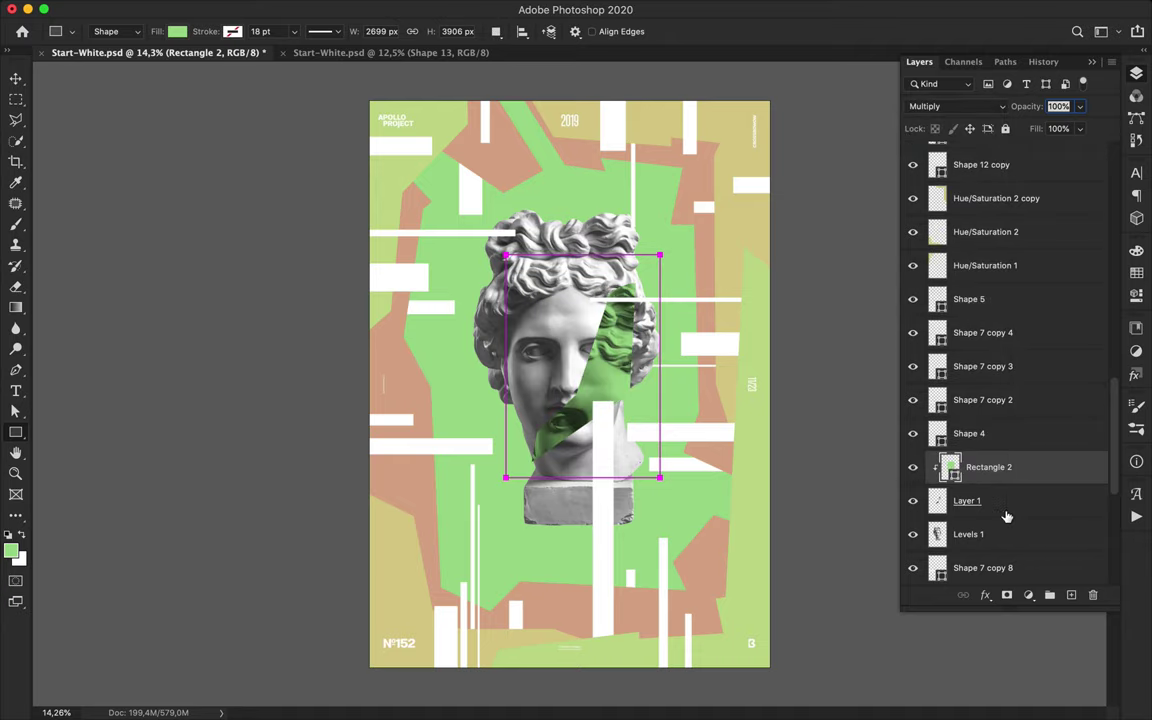
Add a Hue/Saturation adjustment that shifts the green to blue, clip it to the slice, and select it together with Rectangle 2.
click(1028, 595)
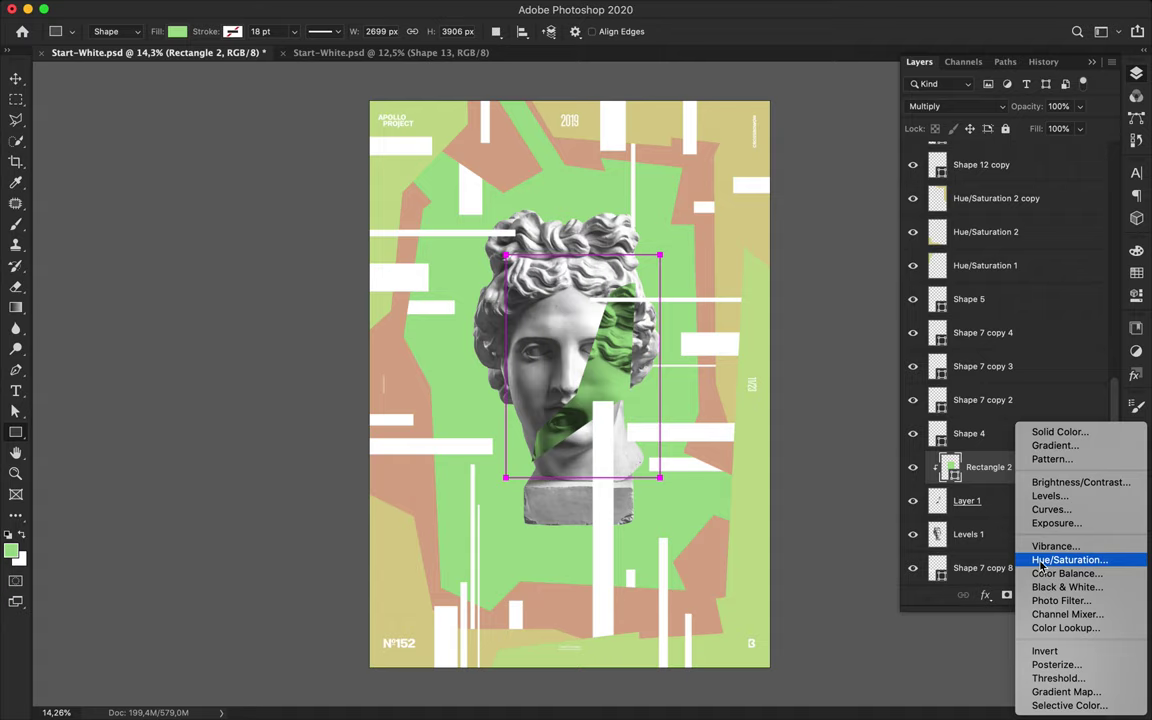
click(1063, 563)
drag(993, 350, 1066, 348)
click(1136, 73)
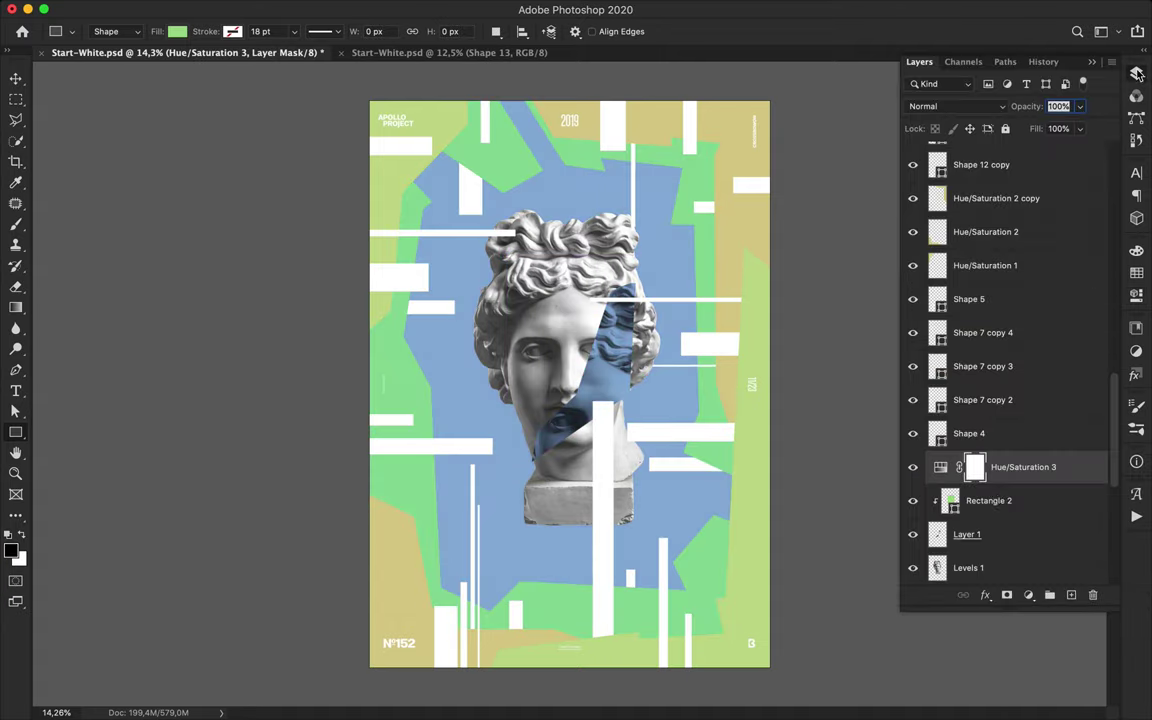
alt+click(968, 482)
shift+click(1014, 507)
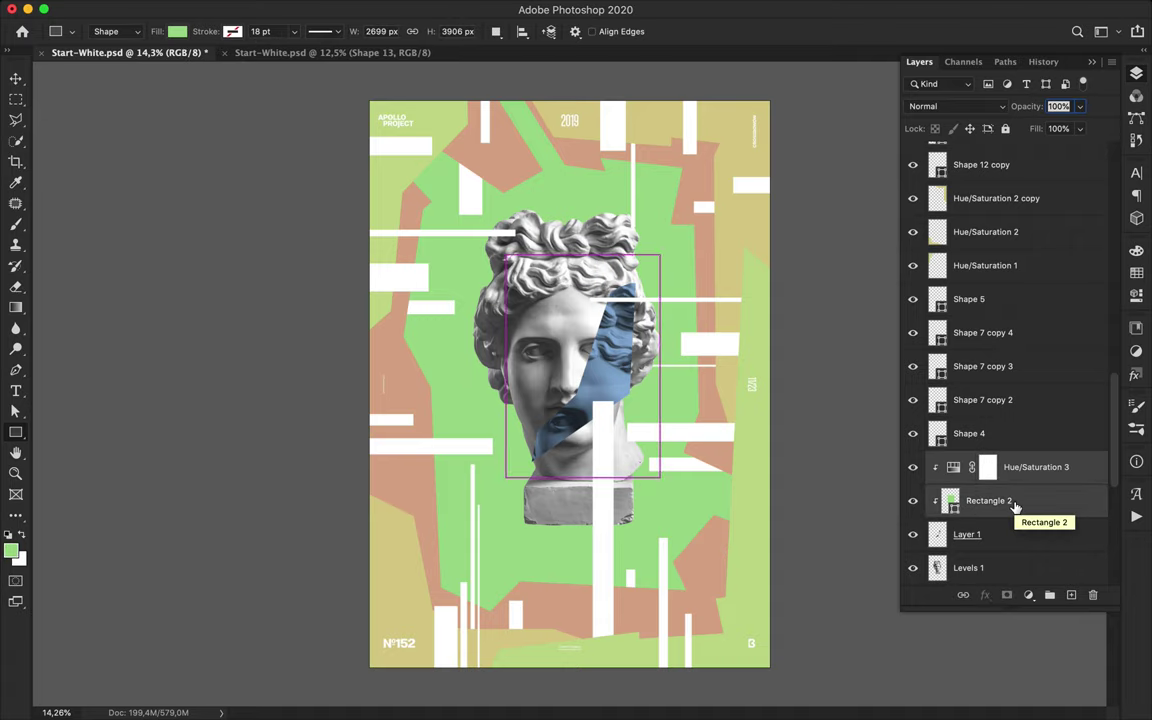
Merge the Hue/Saturation 3 adjustment with Rectangle 2 and set the merged tint layer's blend mode to Multiply.
key(super+e)
click(957, 106)
click(880, 143)
click(599, 383)
key(Escape)
Move the blue-tinted slice together with its tint layer to the upper right of the statue head.
key(v)
shift+click(967, 500)
drag(634, 380, 712, 282)
Outline a diagonal slice of the Levels 1 statue from the hair to the mouth, select it and copy it to a new layer.
super+click(581, 374)
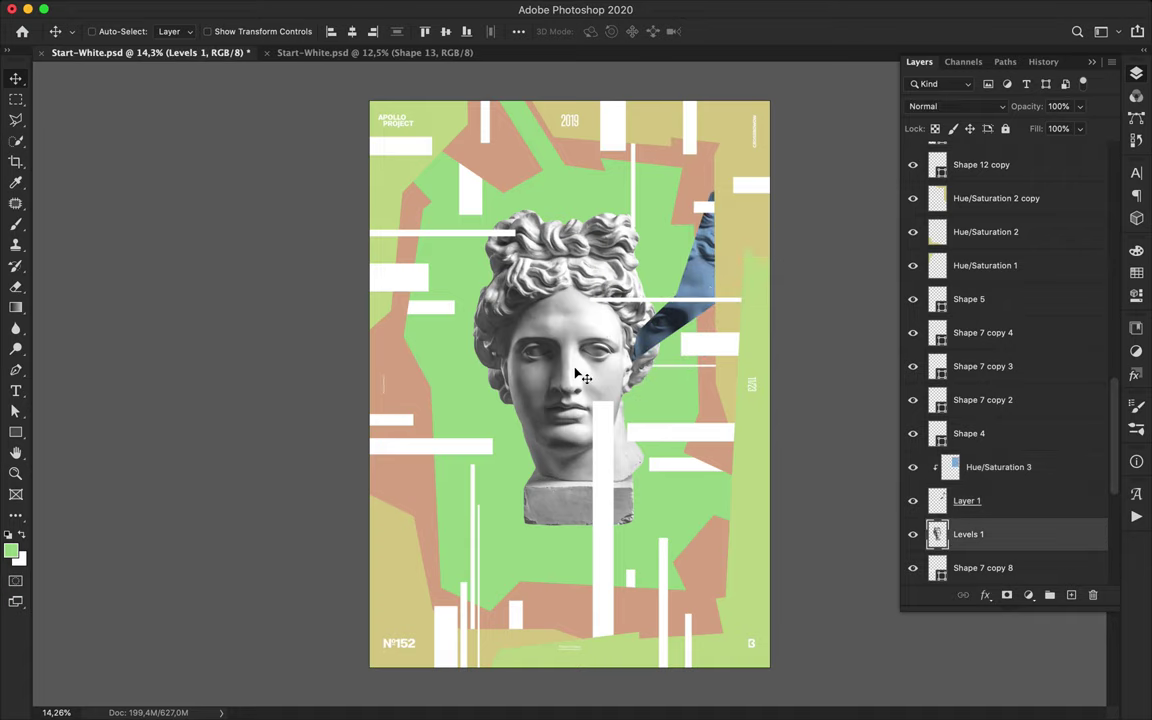
key(p)
click(516, 203)
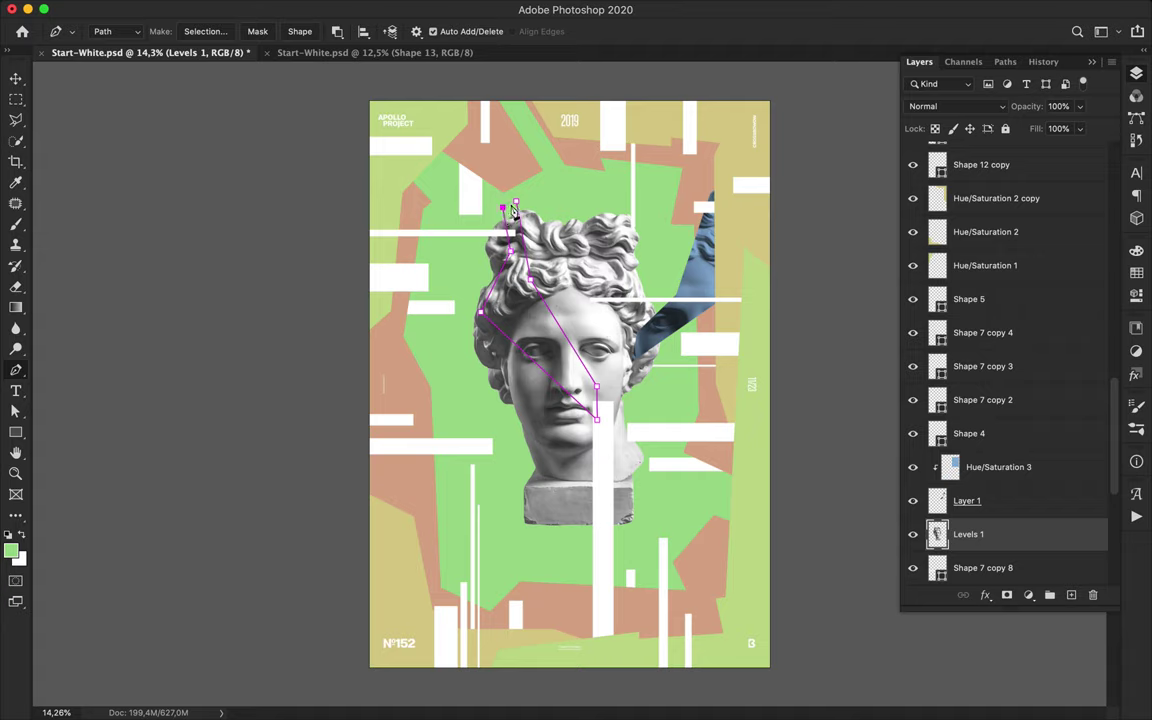
click(218, 33)
key(Return)
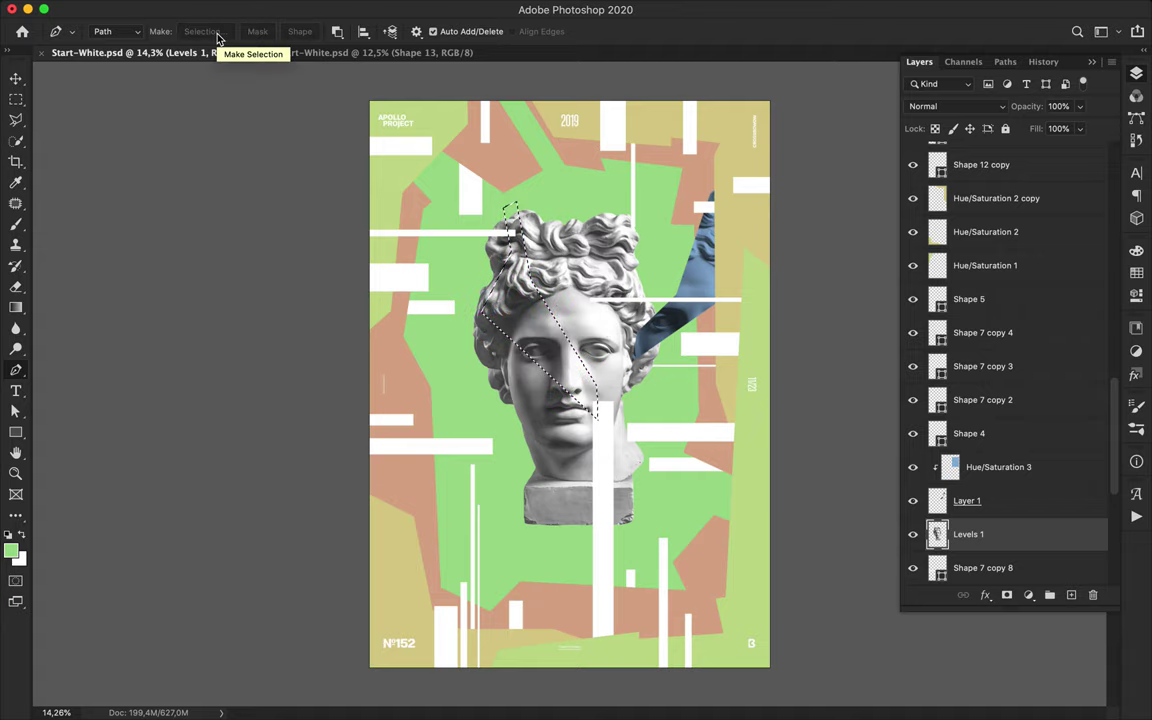
key(super+j)
Duplicate the Hue/Saturation 3 tint above Layer 2, position it over the face and clip it to the slice.
drag(1010, 470, 1010, 514)
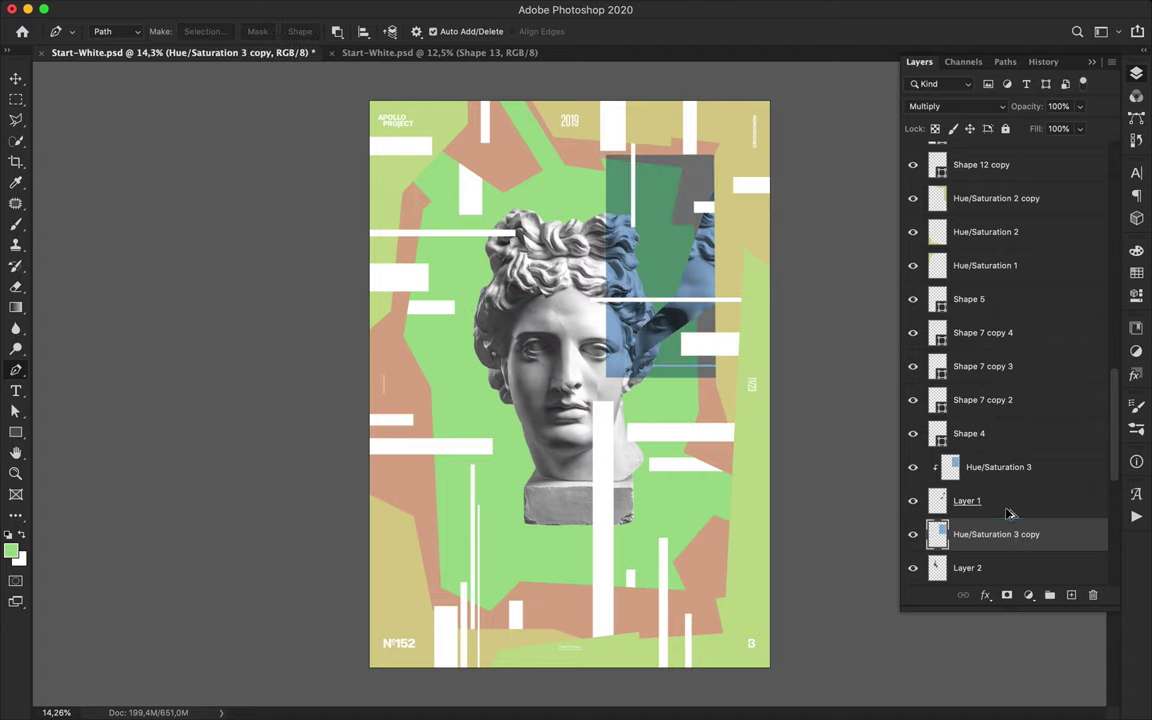
key(v)
drag(663, 283, 516, 318)
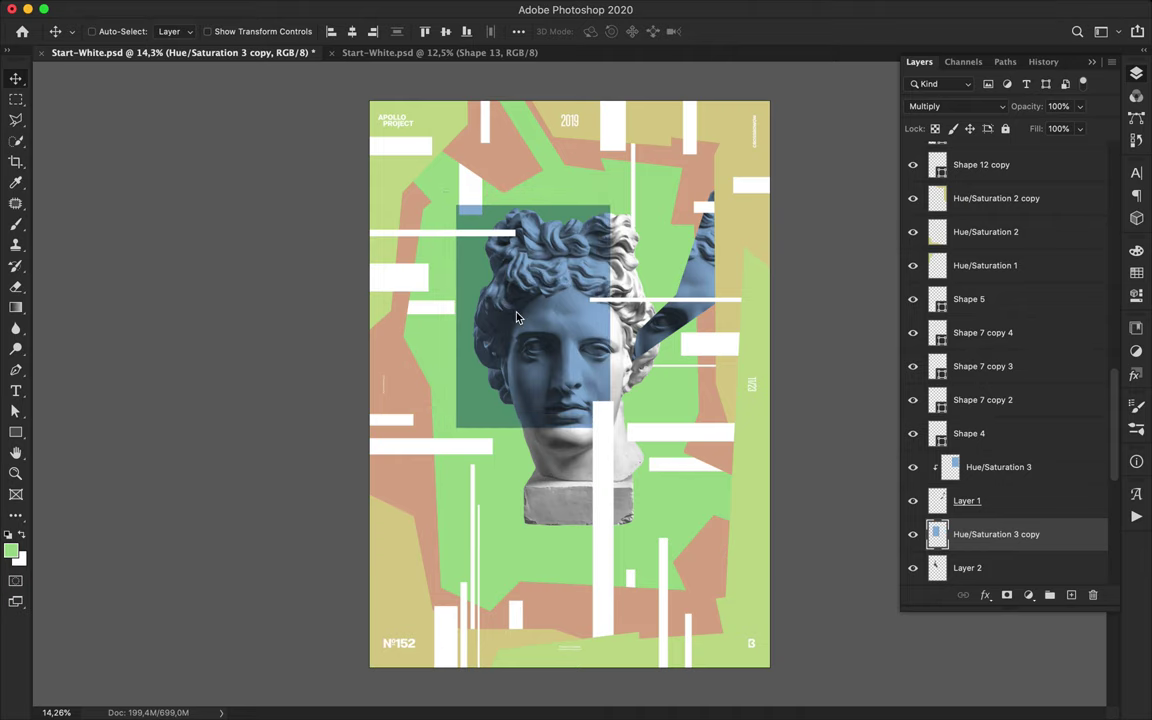
alt+click(1013, 550)
Merge the clipped tint with Layer 2 and move the tinted slice to the poster's lower left edge.
scroll(979, 506, down, 3)
shift+click(994, 470)
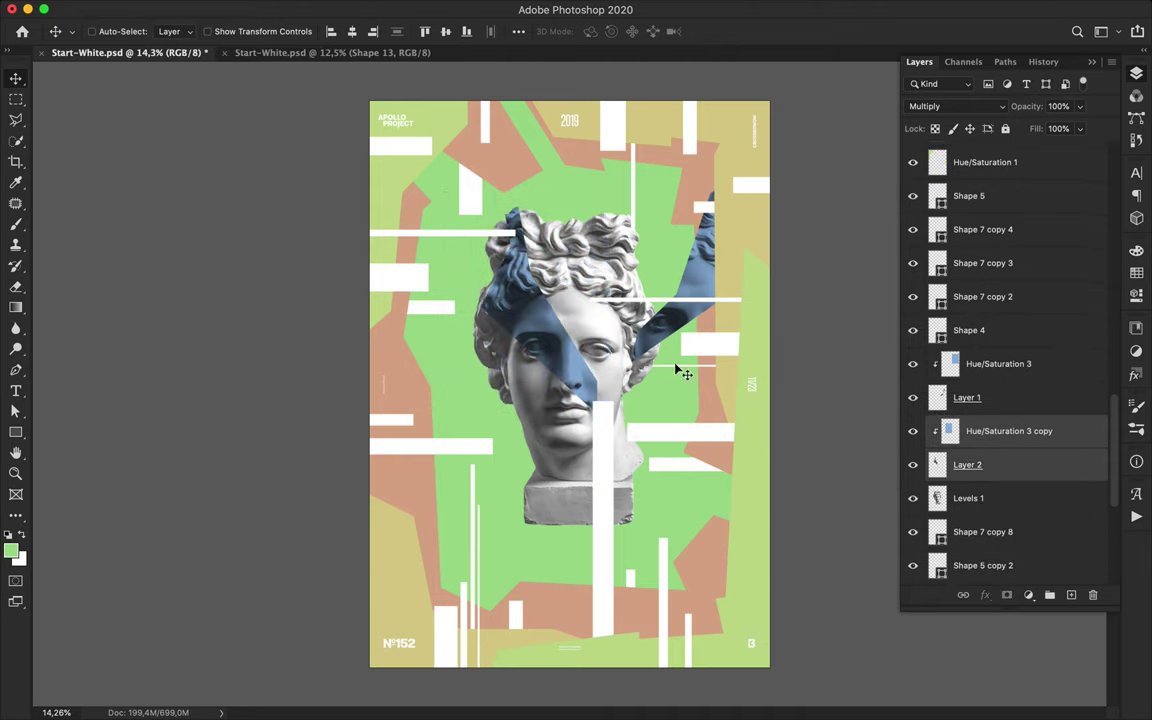
key(super+e)
drag(568, 358, 470, 497)
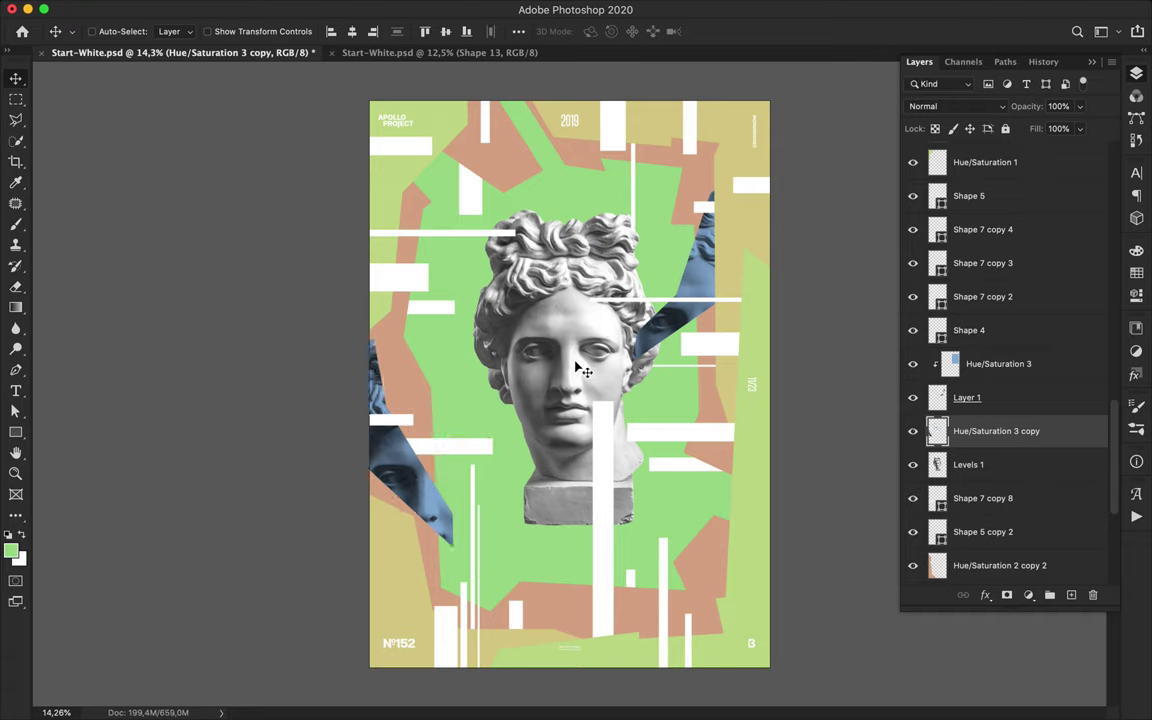
Outline a jagged band across the statue's forehead and eyes with the Pen tool and convert the path to a selection.
key(p)
click(473, 361)
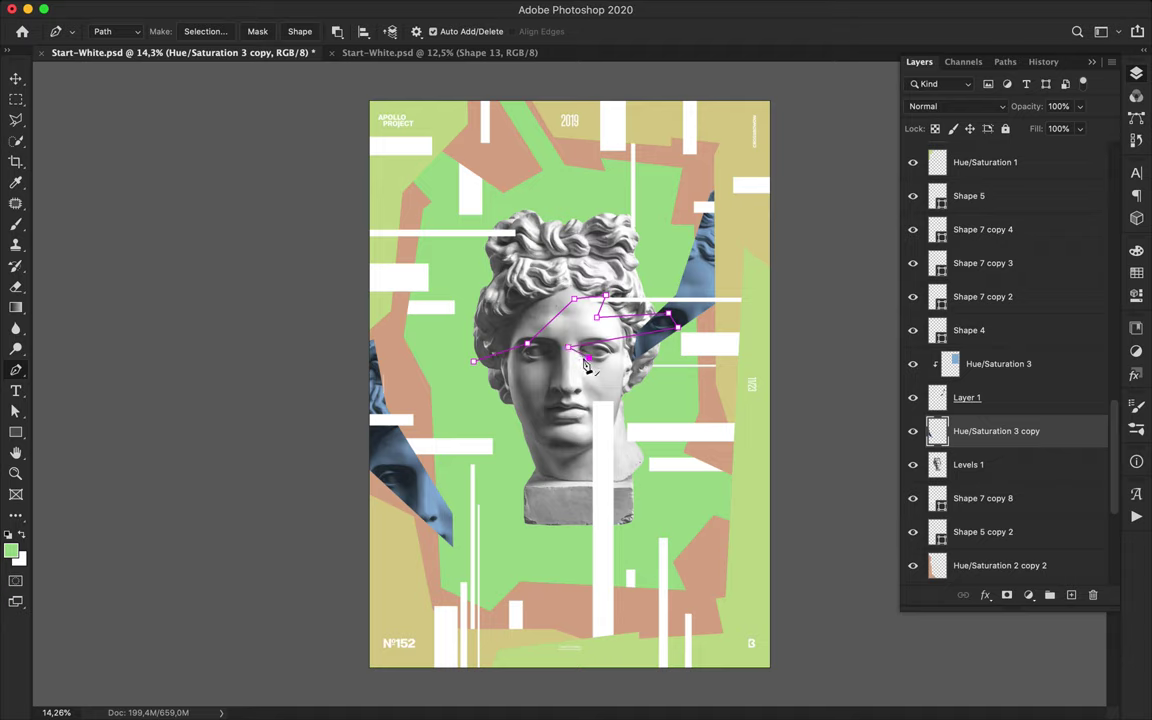
click(205, 31)
click(626, 282)
key(super+c)
click(702, 250)
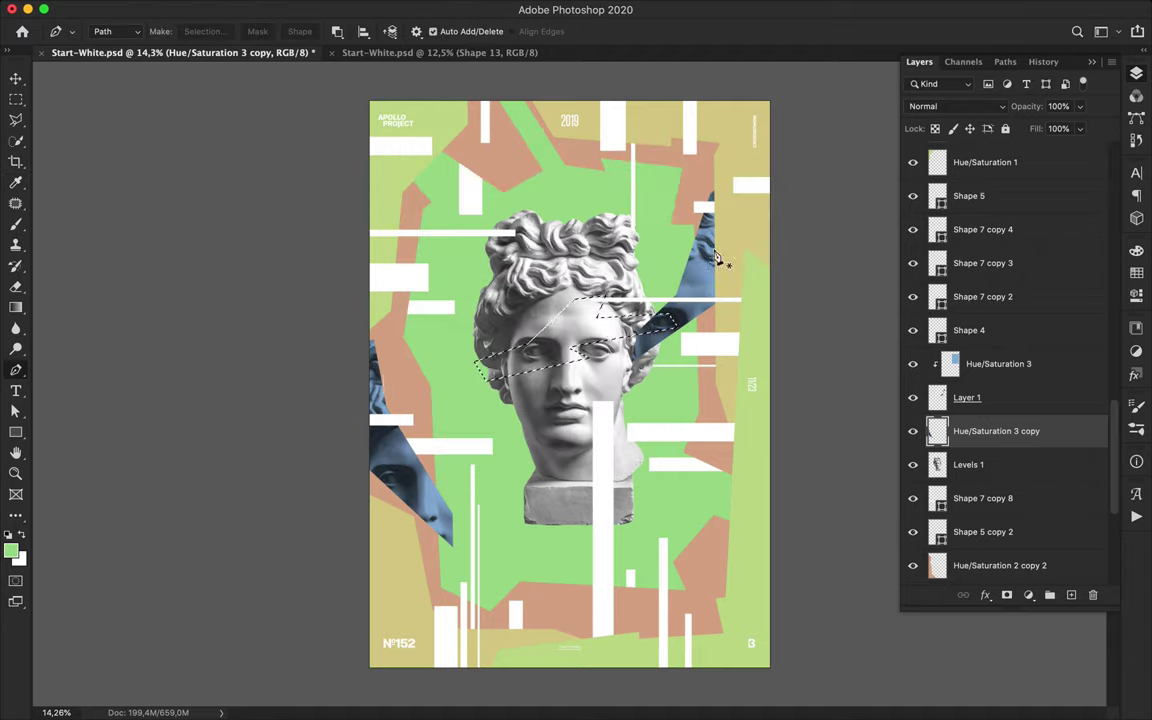
Copy the selected band from Levels 1 to a new layer and move it down over the statue's neck.
click(1052, 465)
key(super+c)
key(super+v)
key(v)
drag(584, 400, 598, 504)
Duplicate the Hue/Saturation 3 tint above Layer 2, rotate it 90° and position it over the copied band.
drag(998, 366, 1013, 446)
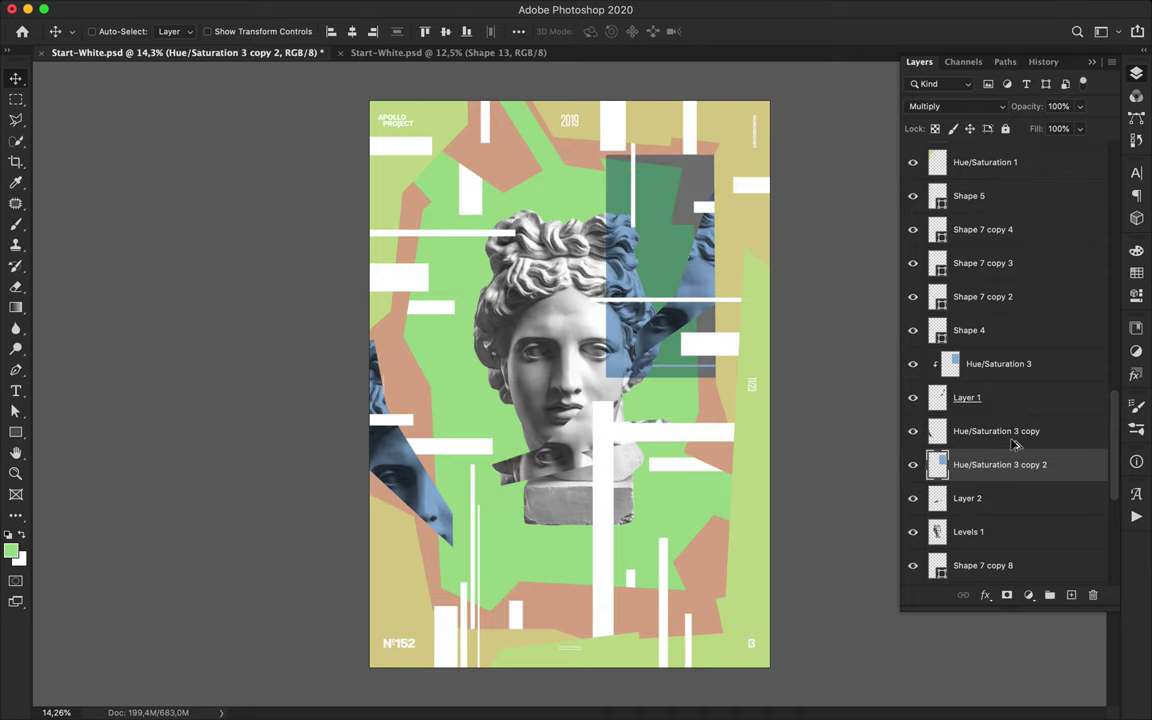
drag(666, 239, 550, 431)
key(super+t)
drag(518, 332, 710, 390)
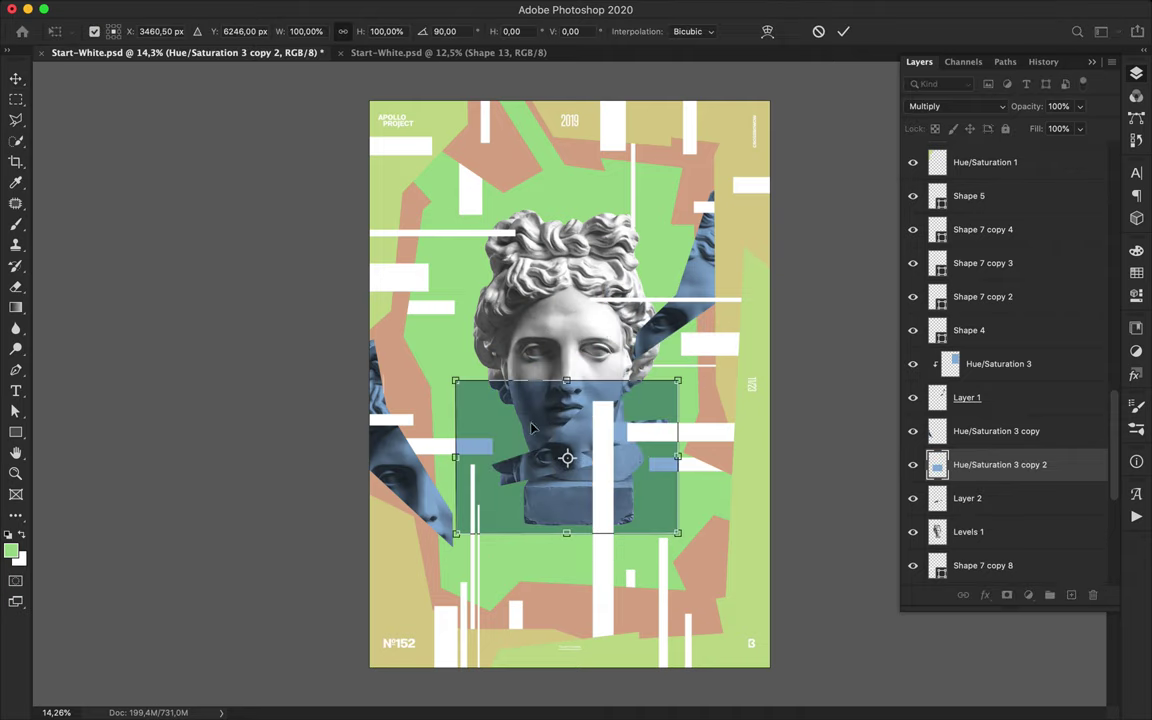
drag(548, 438, 563, 433)
key(Return)
Clip the rotated tint to Layer 2 and merge both into one layer.
alt+click(990, 480)
shift+click(990, 498)
key(ctrl+e)
Move the tinted band to the poster's lower right and place its layer directly above Rectangle 1.
drag(570, 460, 680, 537)
drag(1000, 464, 998, 548)
drag(688, 543, 663, 538)
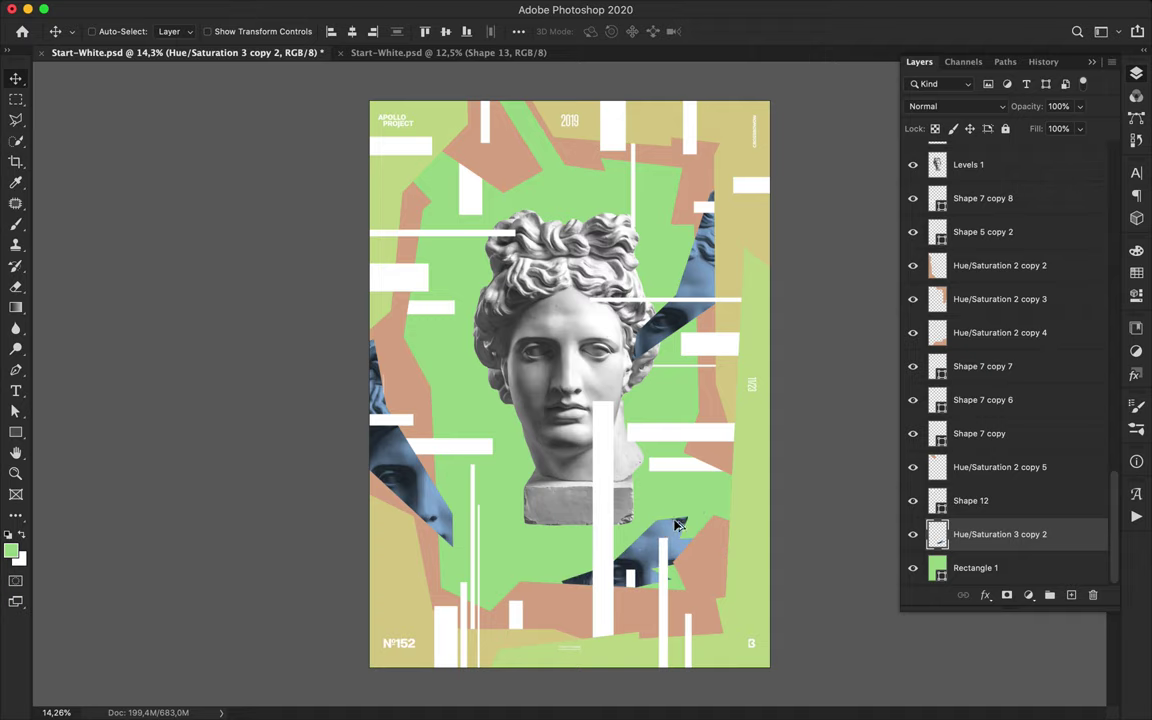
Hide the Levels 1 statue layer.
click(940, 164)
click(912, 164)
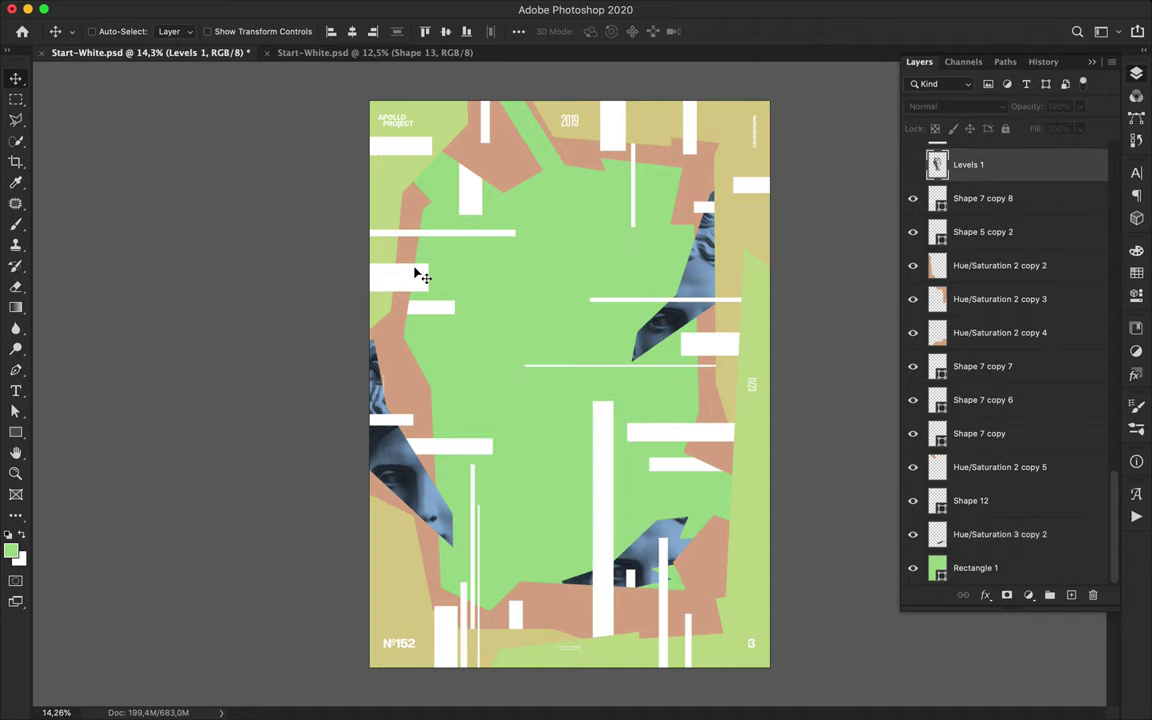
key(p)
click(594, 97)
click(601, 188)
key(a)
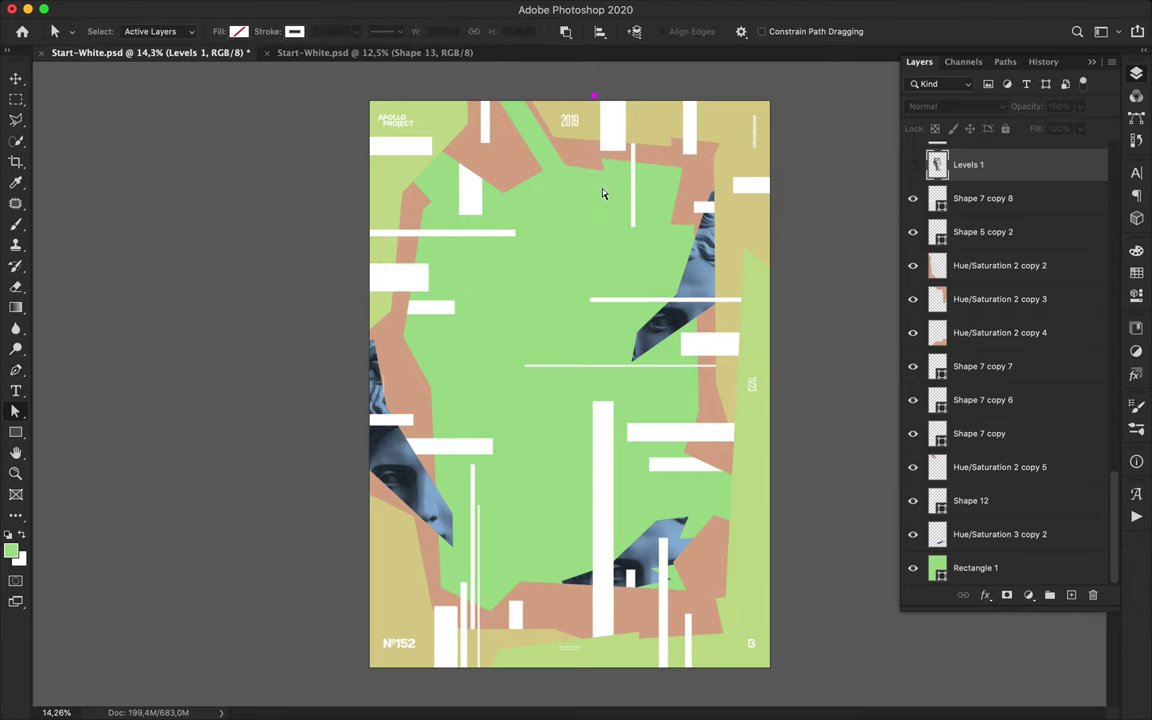
Set the Pen tool to Shape mode with no fill and a white stroke.
key(p)
click(105, 31)
click(105, 20)
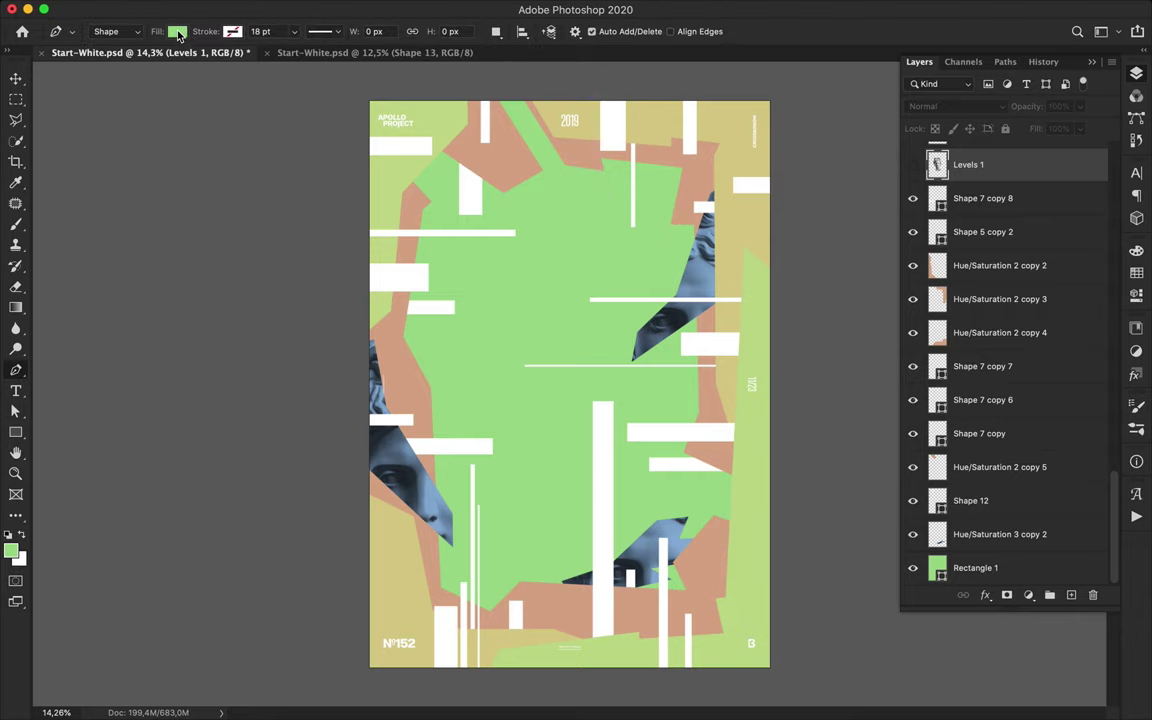
click(178, 34)
click(84, 65)
click(226, 35)
click(149, 116)
Draw a vertical white line down from the poster's top edge beside 2019 and extend its lower end further down.
click(594, 97)
click(596, 250)
key(a)
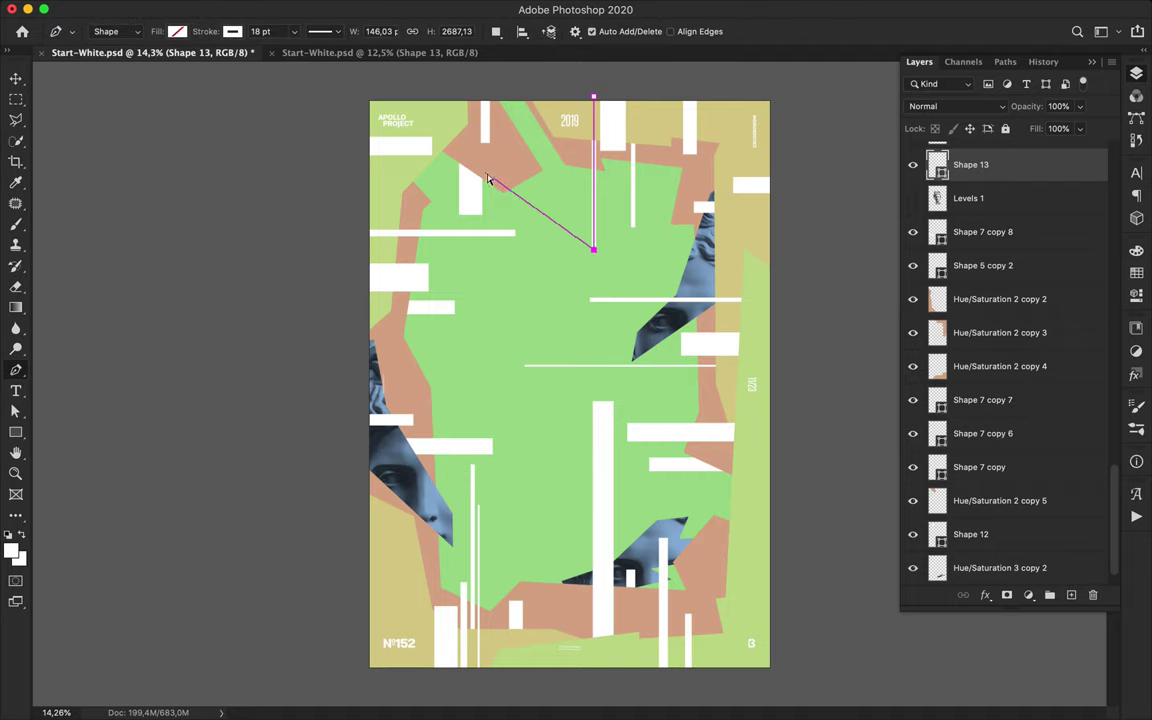
super+click(507, 192)
drag(595, 251, 595, 284)
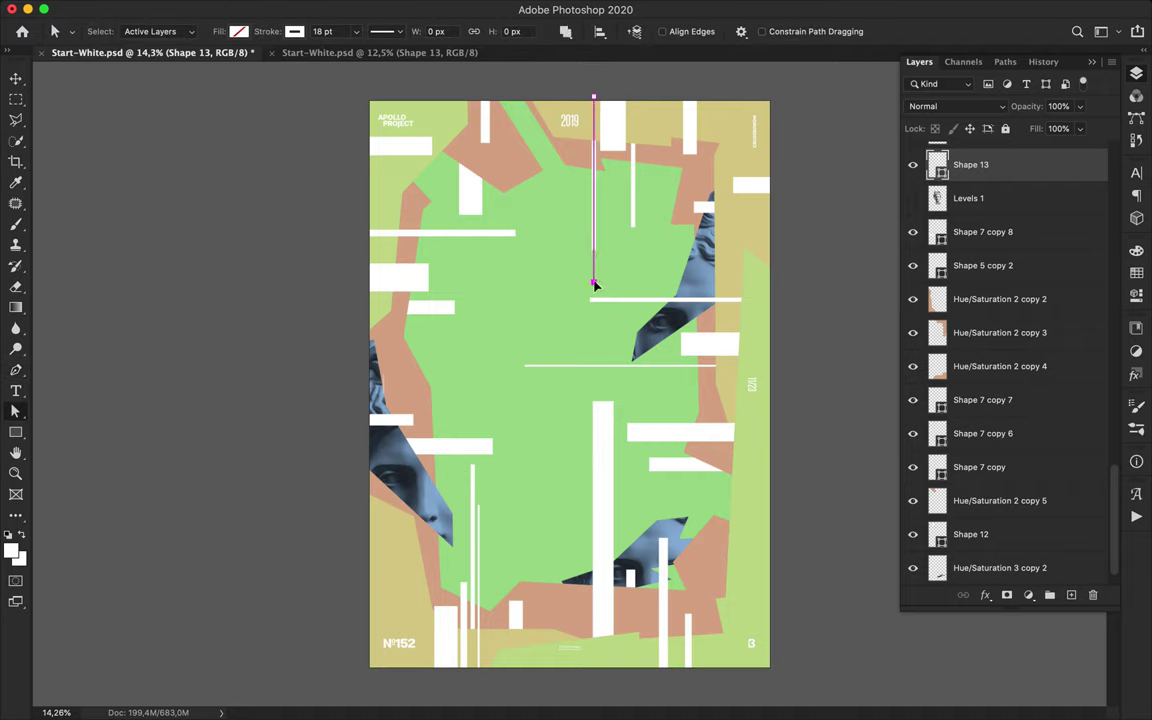
Add the white text 3 6 5 with each digit on its own line in the upper part of the green area.
key(t)
click(515, 268)
text(3)
key(Return)
text(6)
key(Return)
text(5)
key(super+Return)
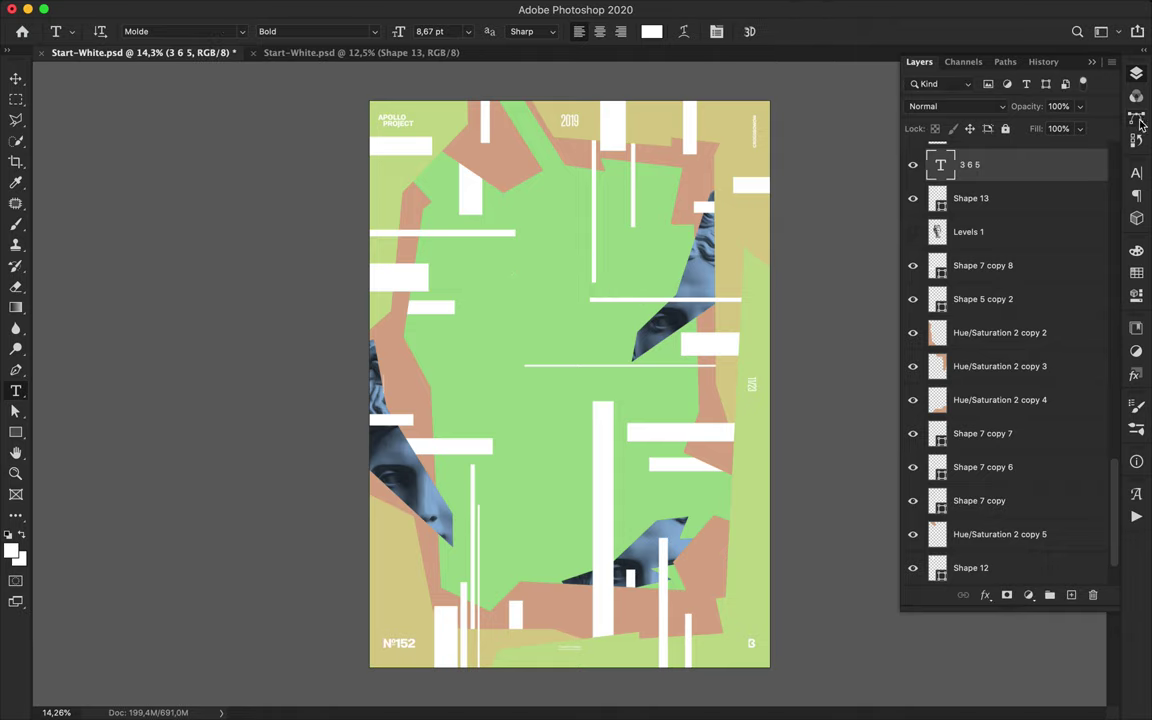
Set the stacked 3 6 5 text to 28 pt with 28 pt leading.
click(1136, 173)
click(1003, 207)
text(18)
key(Return)
click(1085, 211)
key(shift+Up)
key(shift+Up)
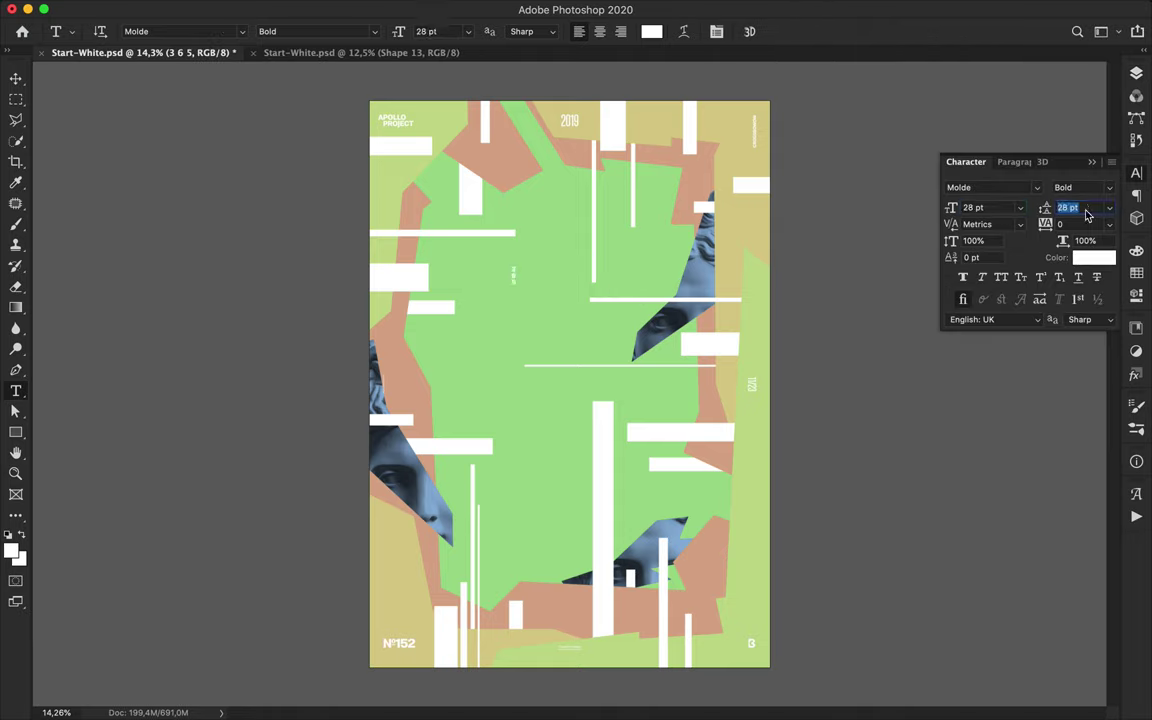
key(Return)
Place copies of the 3 6 5 text beside the vertical bars and enlarge the one by the thick bar to 58 pt with wider leading.
key(v)
drag(515, 279, 620, 475)
click(991, 210)
key(shift+Up)
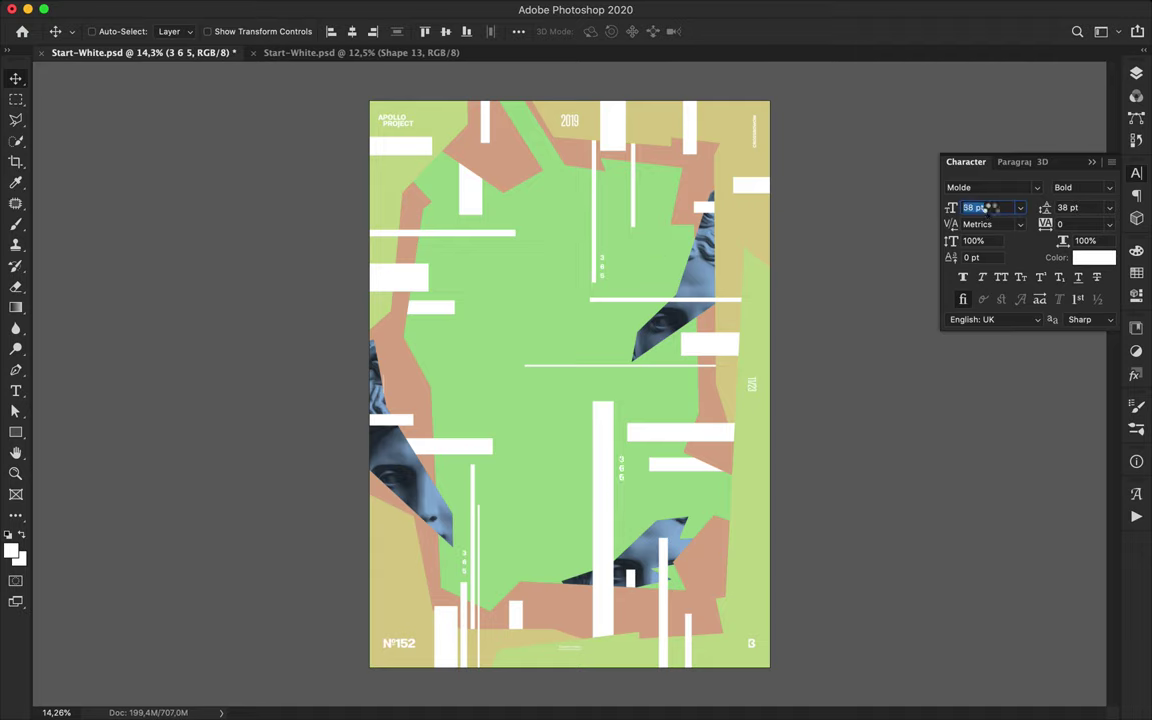
click(1087, 207)
Copy the enlarged 3 6 5 text beside the white bar at the poster's top right and place its layer directly above Shape 11.
drag(624, 490, 706, 152)
click(1136, 73)
drag(1028, 166, 1061, 515)
drag(707, 151, 707, 146)
Draw a vertical line from the poster's top edge beside 2019 to mid-height and set its stroke to 3 pt.
key(p)
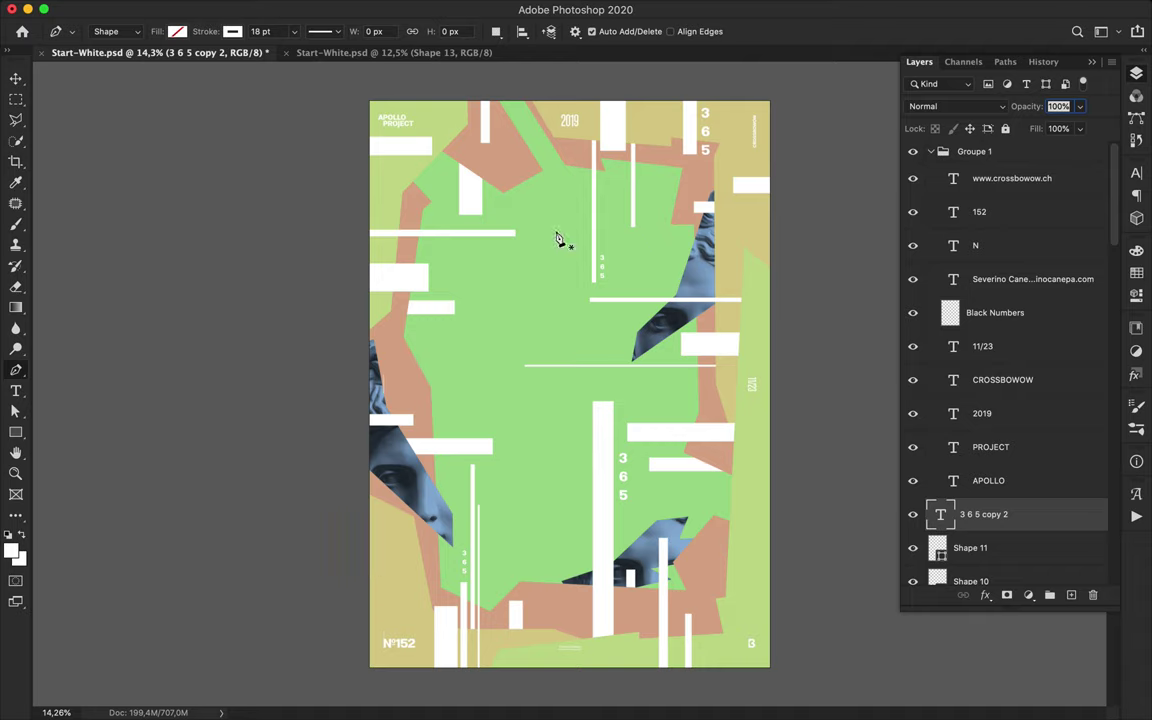
click(585, 100)
click(586, 226)
key(a)
drag(586, 226, 588, 353)
click(337, 31)
text(5)
key(Return)
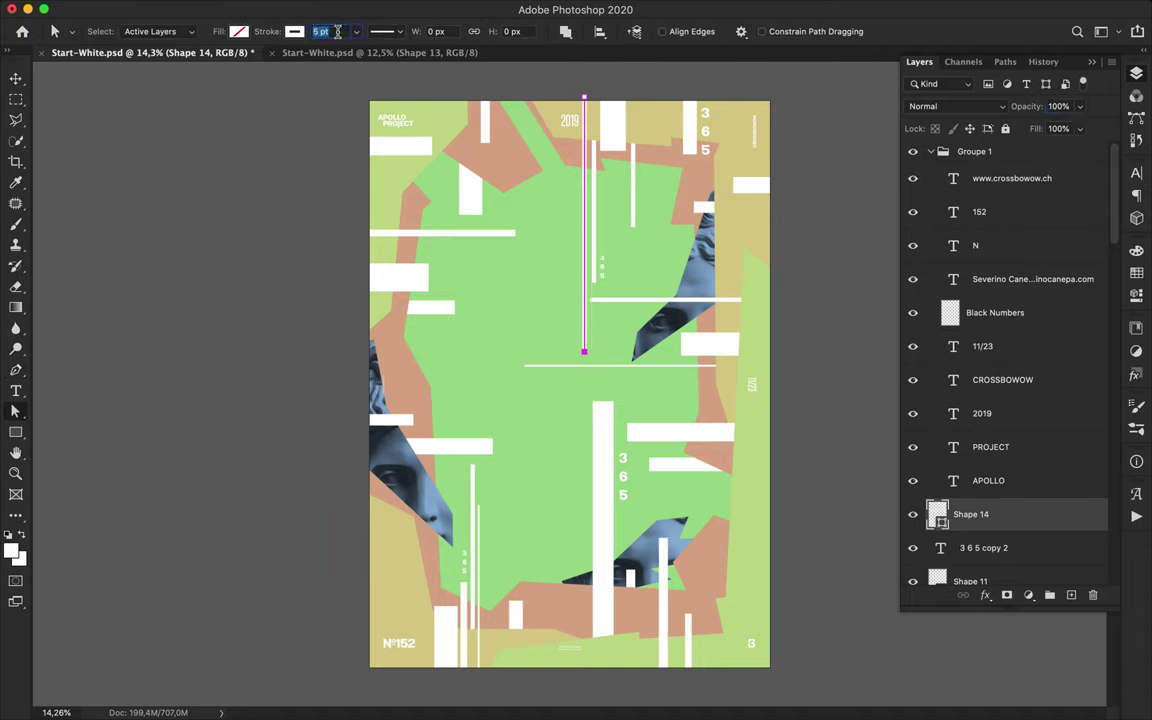
click(465, 147)
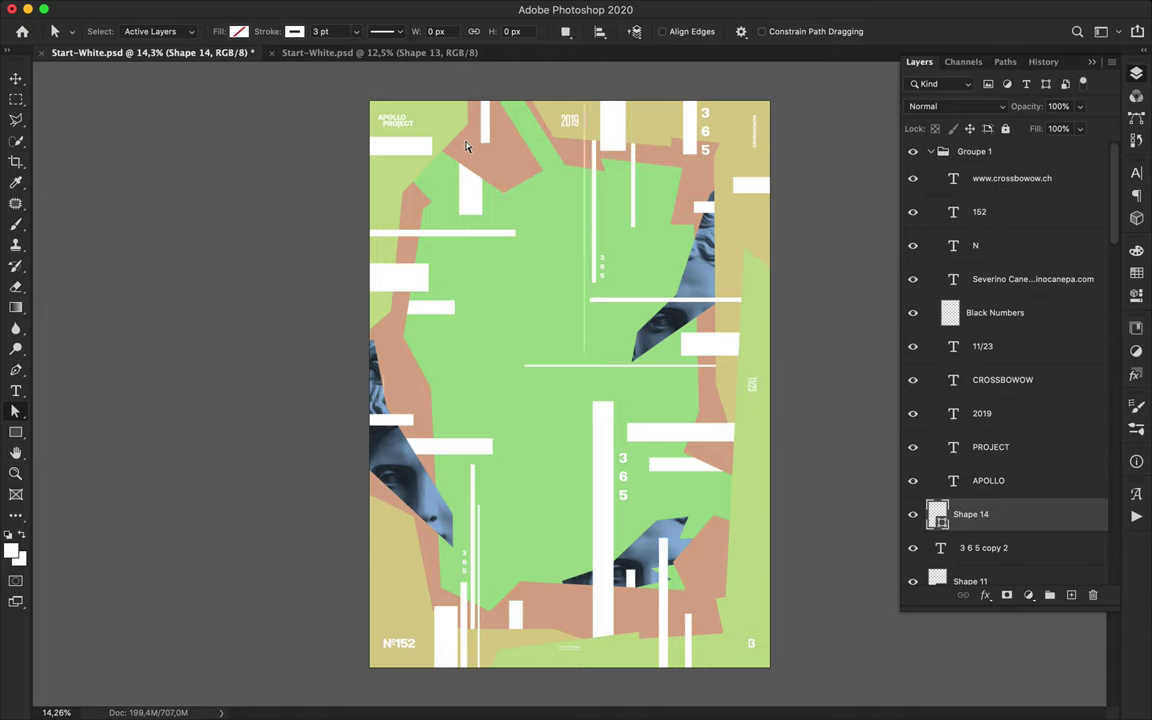
Draw a thin horizontal line about 1728 px long from the poster's left edge at mid-height.
key(p)
click(357, 367)
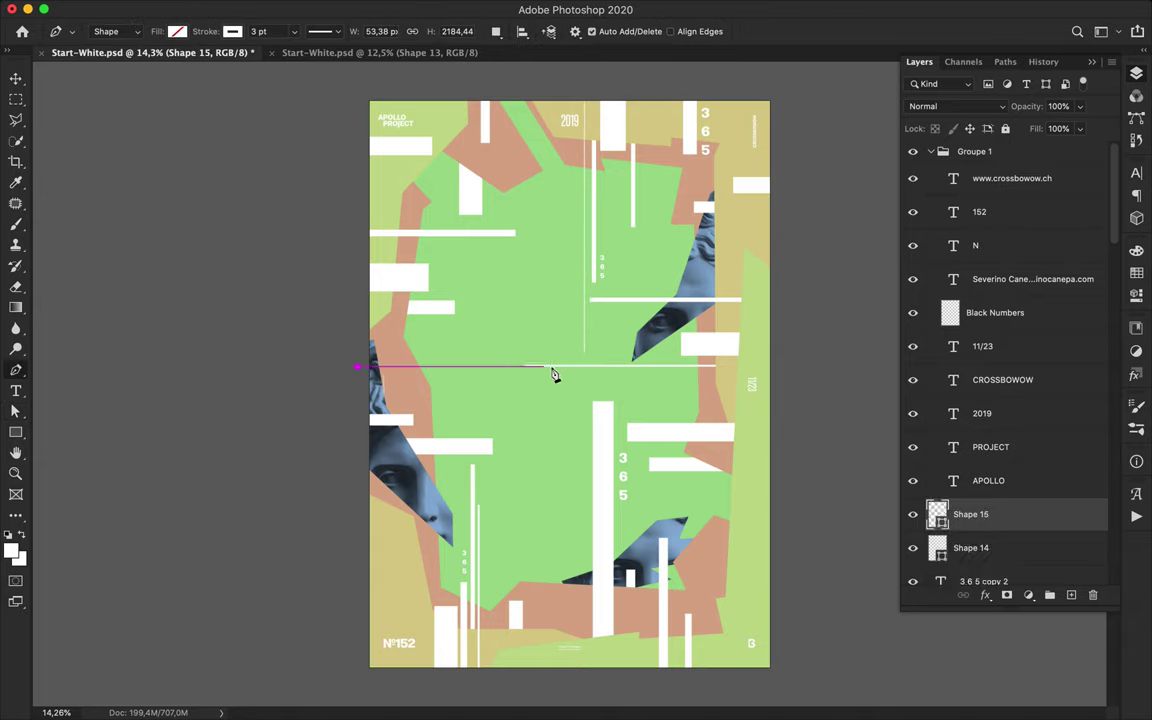
click(455, 367)
super+click(483, 391)
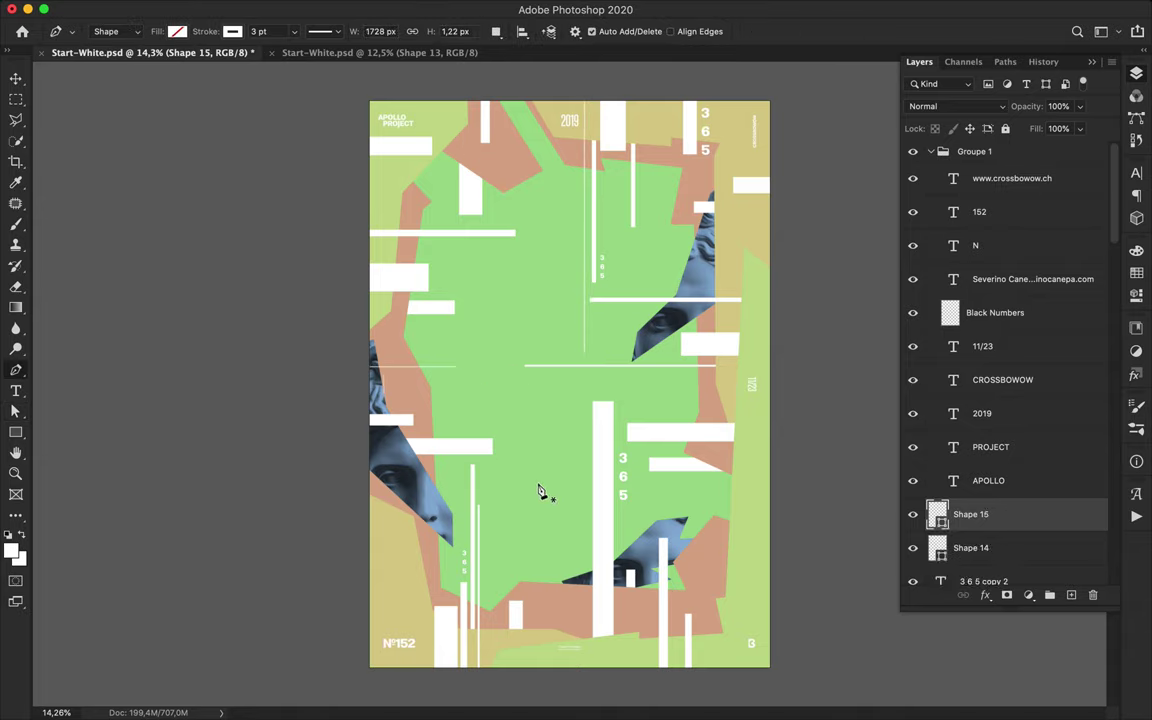
Draw a thin vertical line about 3032 px long to the poster's bottom edge and a horizontal one about 2742 px long from the right edge.
click(588, 503)
click(596, 681)
super+click(790, 582)
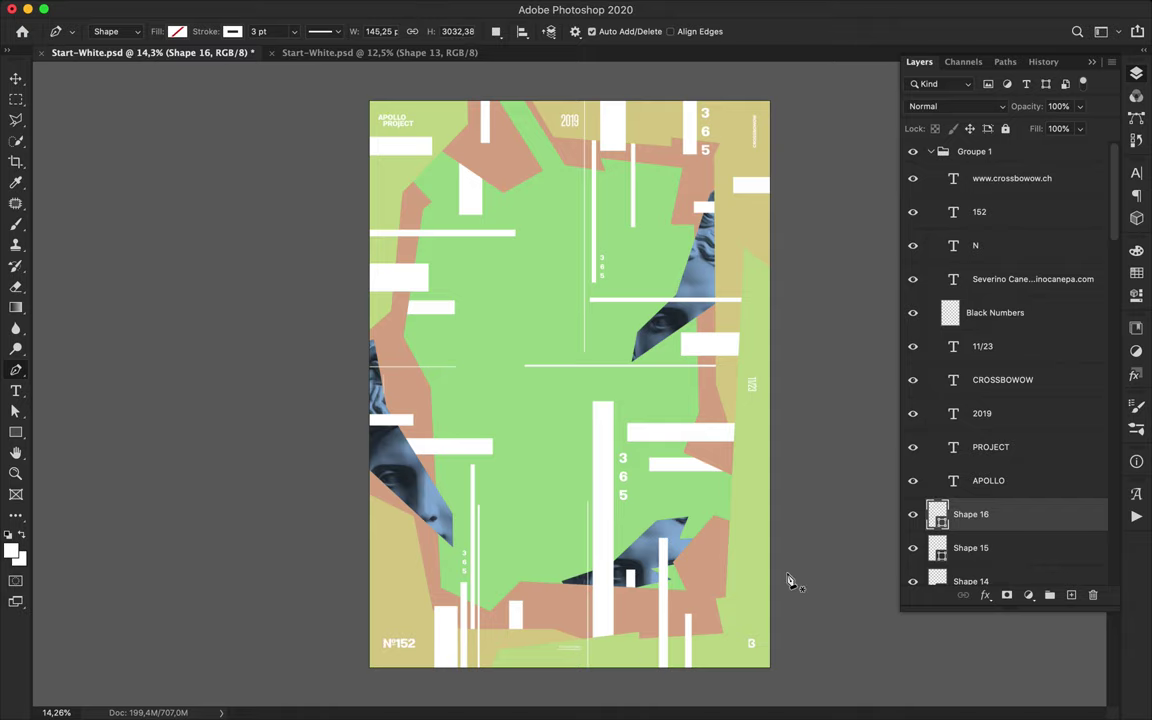
click(770, 442)
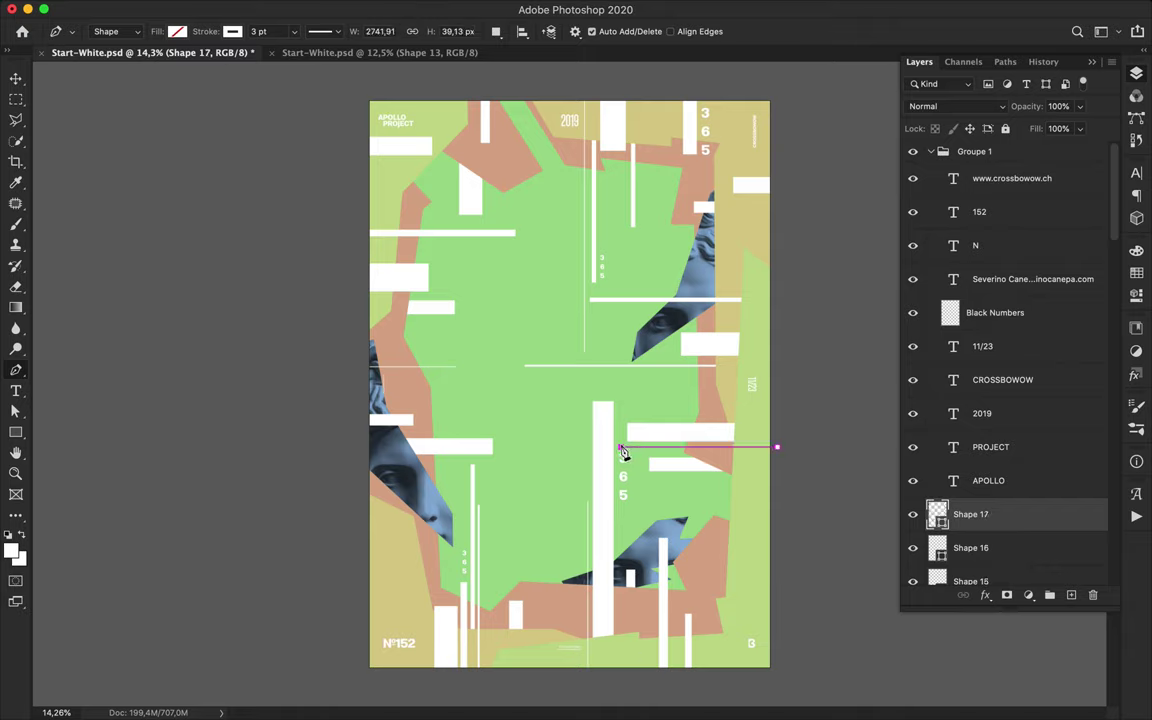
click(615, 443)
super+click(797, 391)
Draw a thin vertical line about 1219 px long from the poster's top edge and a horizontal one from the left edge above the long bar.
click(494, 100)
click(492, 165)
super+click(368, 225)
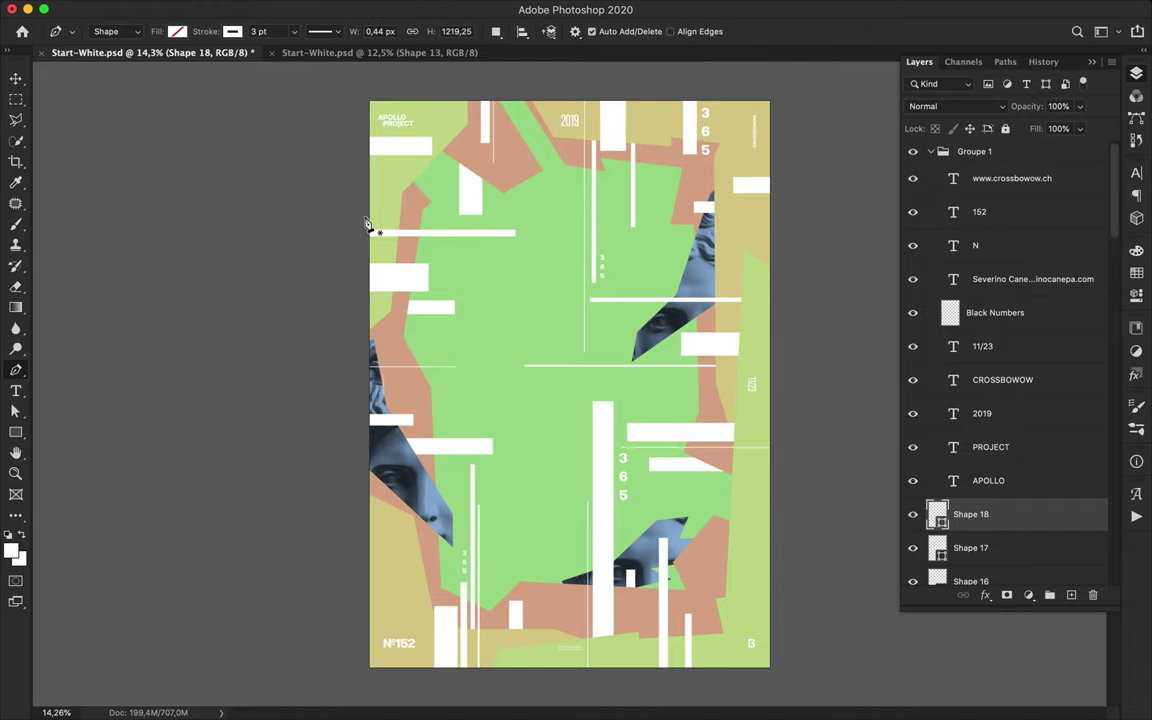
shift+click(440, 230)
super+click(560, 205)
Draw a thin vertical line about 2732 px long from the poster's top edge alongside the short vertical bar right of centre.
click(629, 97)
shift+click(629, 252)
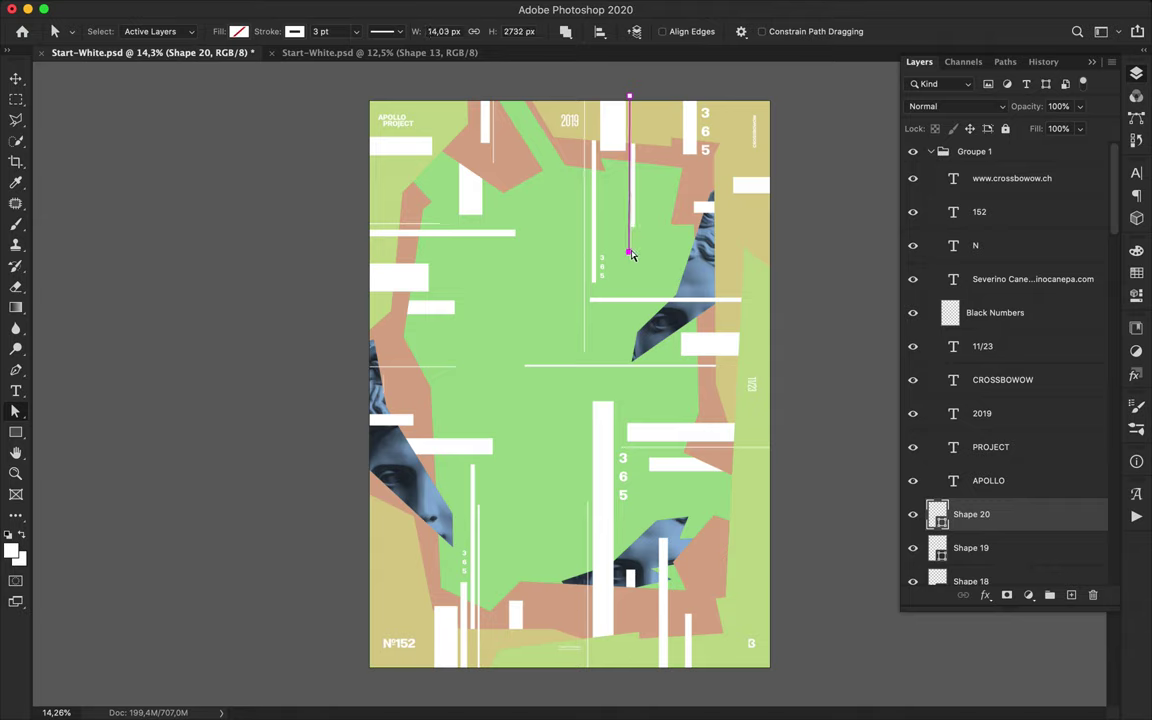
super+click(642, 258)
key(v)
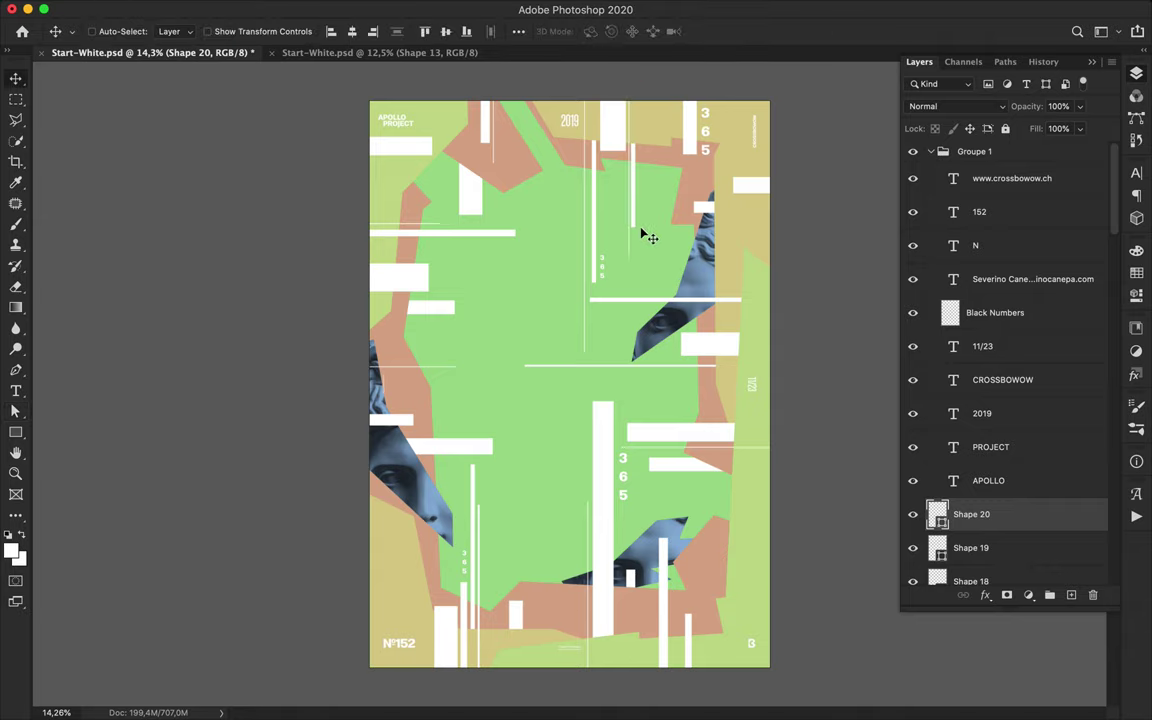
Draw a thin horizontal line about 1904 px long from the poster's right edge and shift it close above the long white bar.
key(p)
click(782, 288)
shift+click(675, 289)
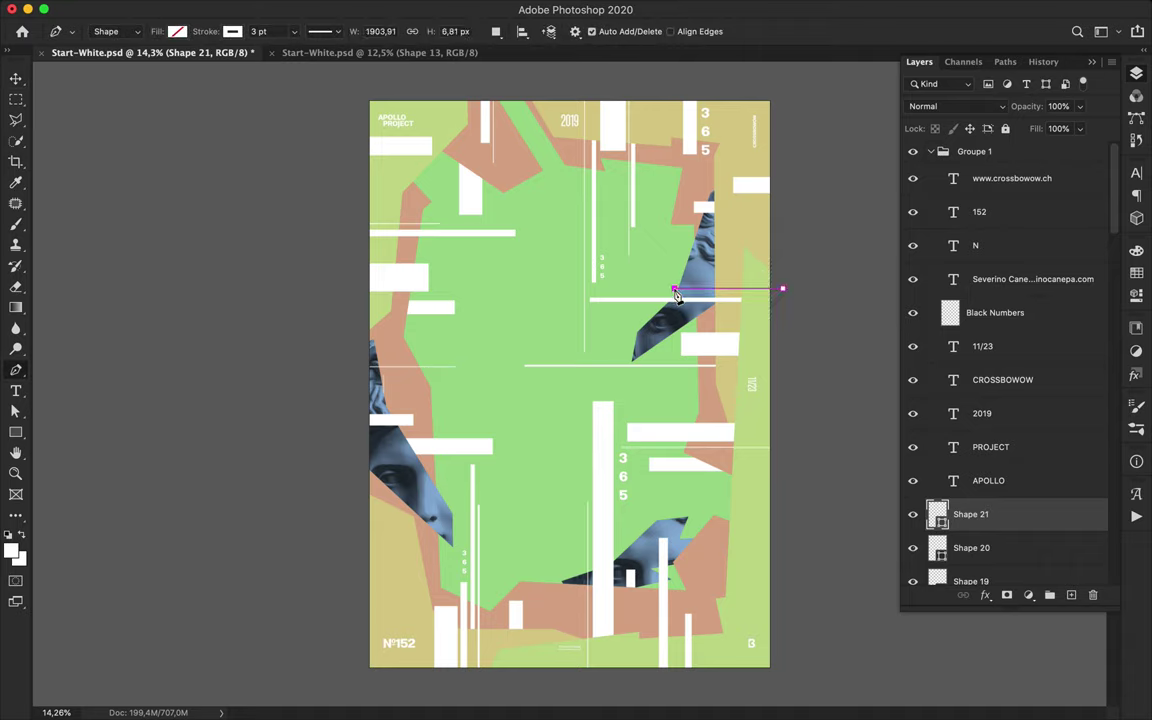
super+click(776, 288)
key(v)
drag(754, 290, 748, 296)
Draw a thin horizontal line about 3638 px long from the poster's left edge and a short vertical one at the bottom edge.
key(p)
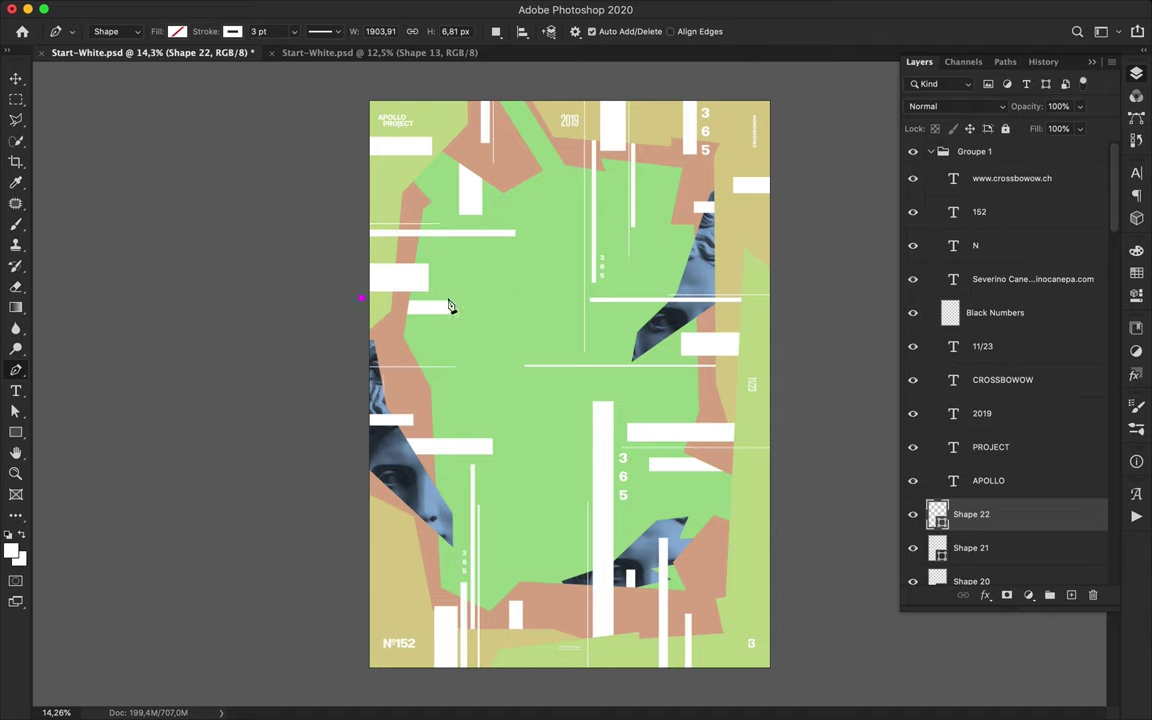
shift+click(569, 296)
super+click(512, 279)
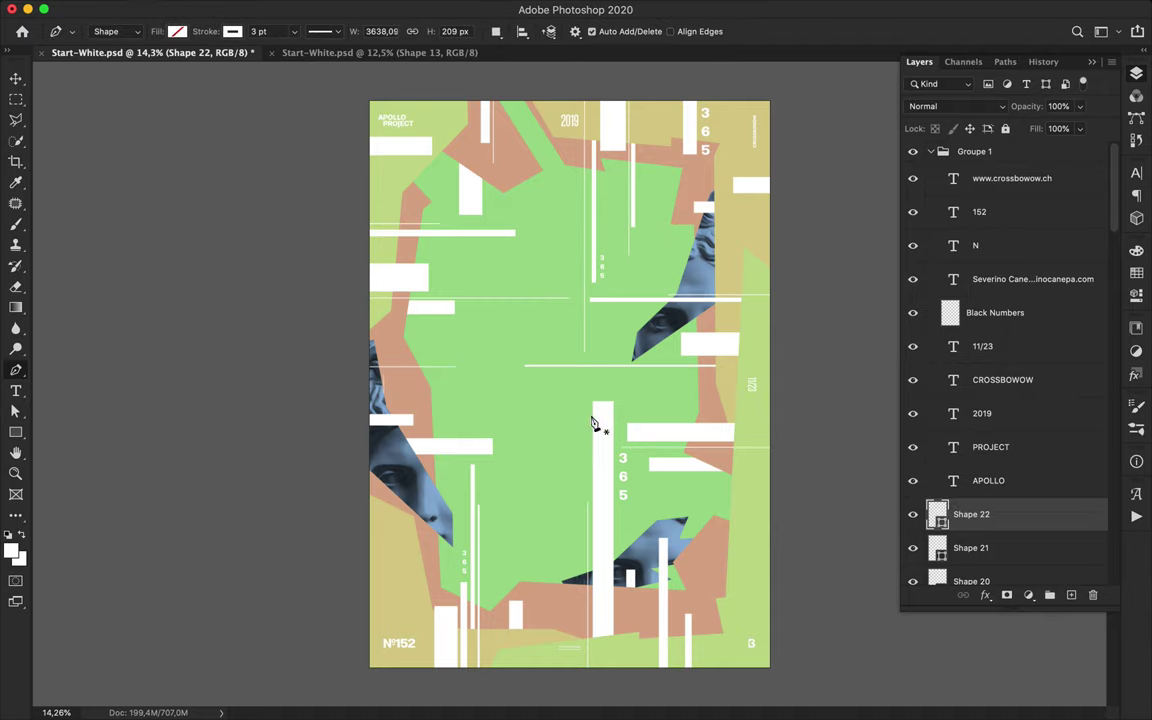
shift+click(619, 674)
super+click(783, 520)
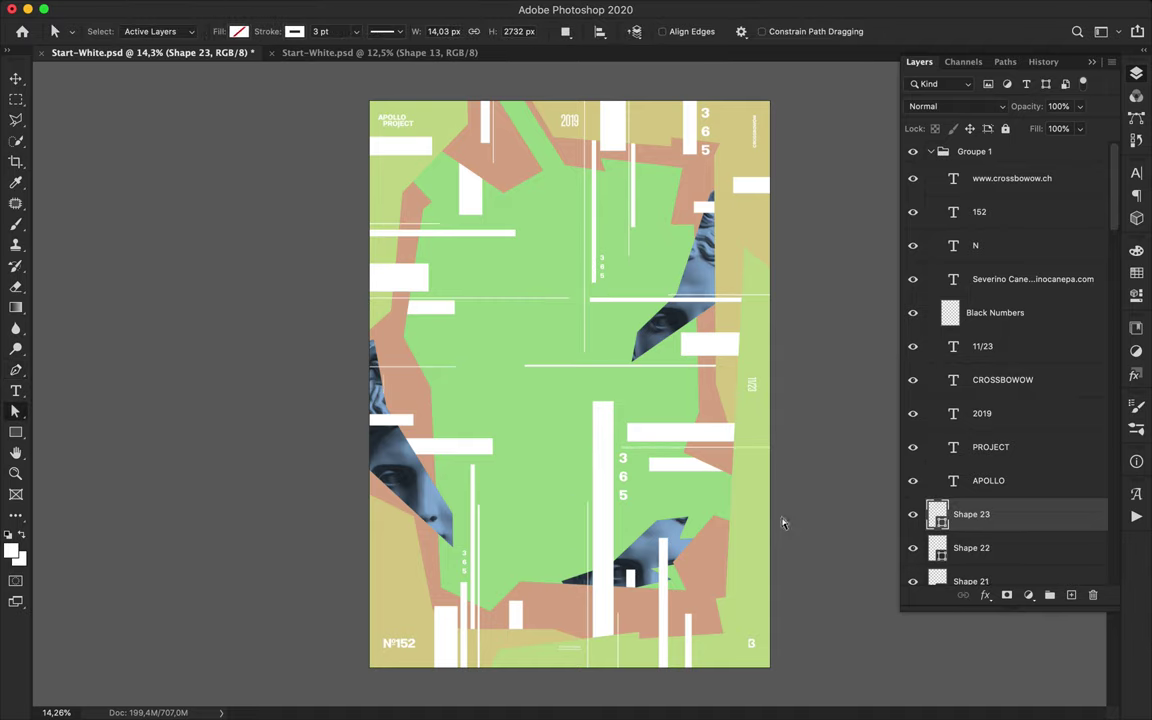
Draw a short thin horizontal line from the poster's right edge near the bottom corner.
click(777, 606)
shift+click(741, 607)
key(a)
key(v)
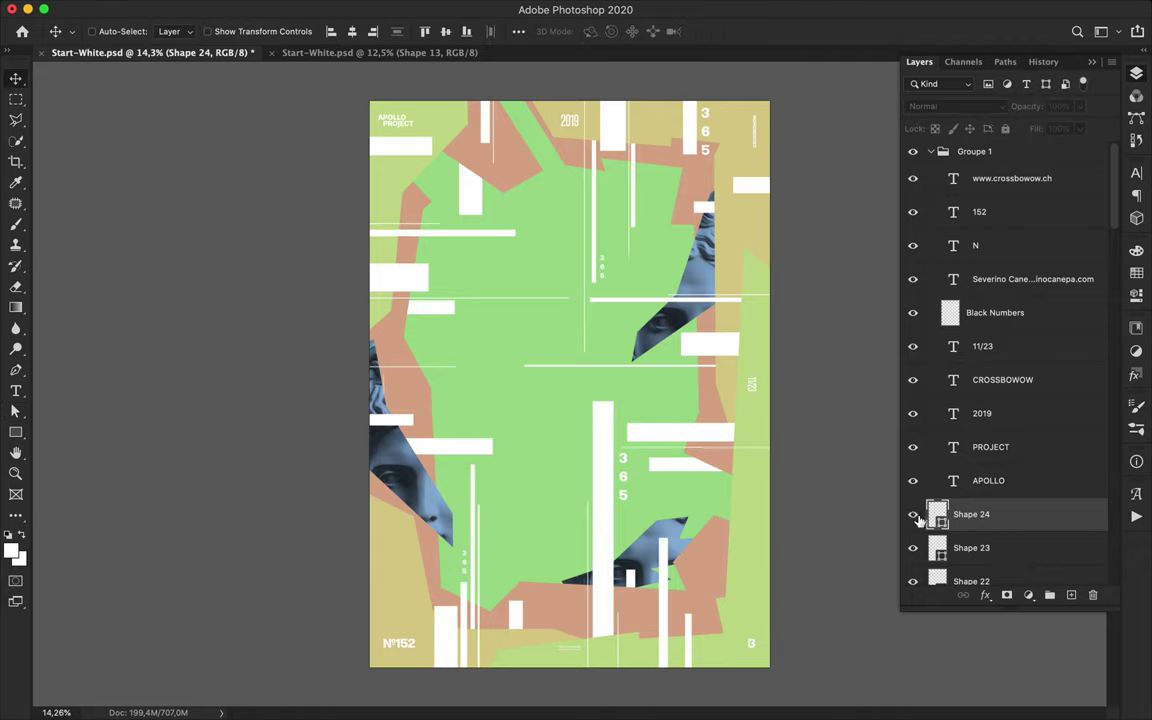
Copy the bar near the bottom-right corner to the poster's top edge by the APOLLO PROJECT title and shorten the thin vertical line at top centre.
drag(745, 592, 443, 108)
key(a)
key(v)
click(585, 355)
key(a)
drag(586, 355, 589, 203)
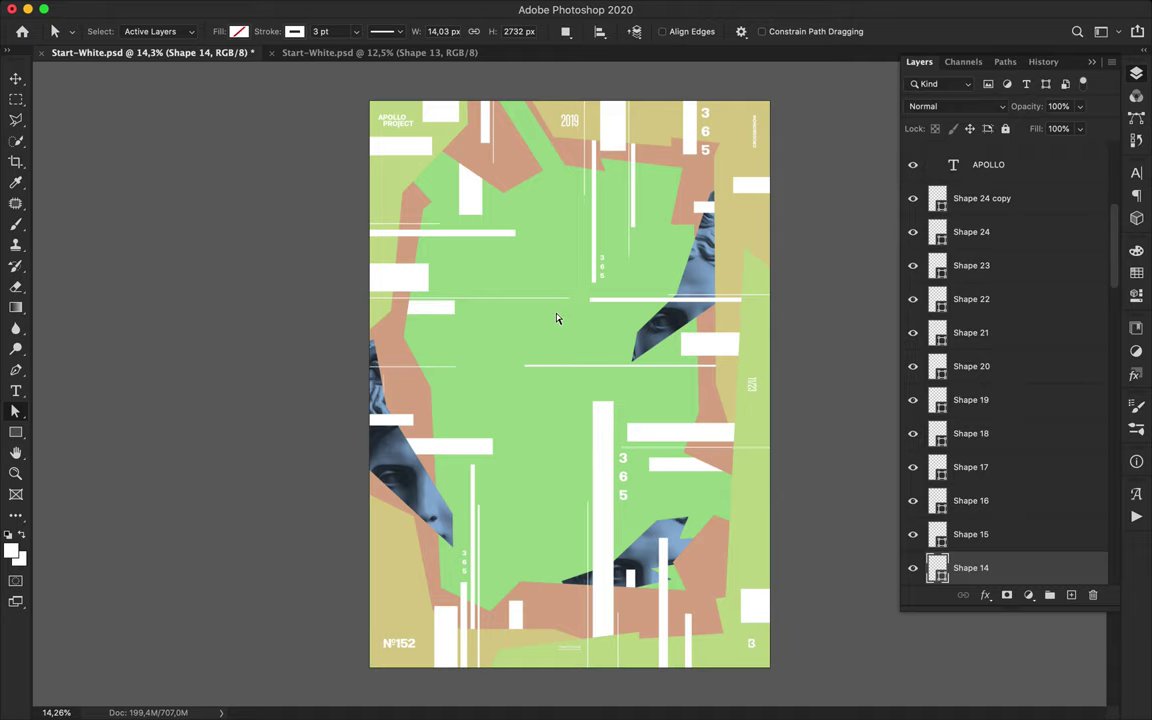
Draw a 3 pt vertical line about 2472 px long beside the tall lower-centre bar and place its layer directly below Shape 7 copy.
key(v)
key(u)
drag(581, 605, 581, 467)
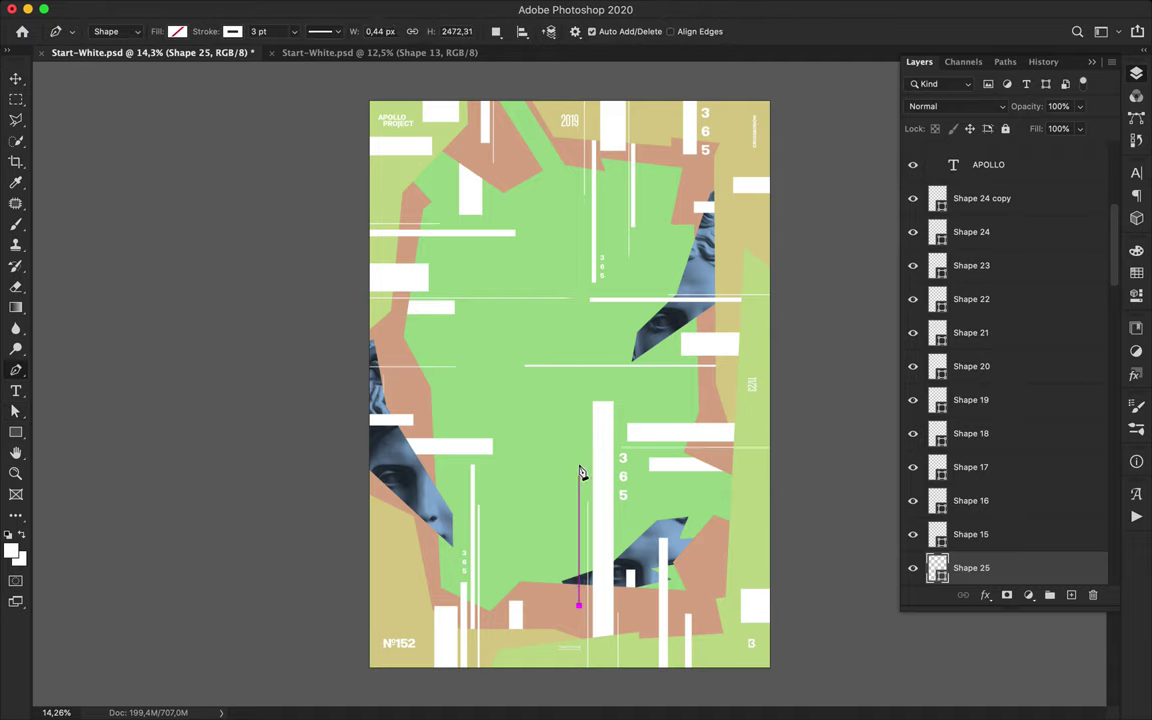
key(a)
drag(965, 567, 990, 565)
drag(985, 342, 982, 557)
scroll(982, 557, down, 8)
drag(989, 190, 988, 531)
scroll(989, 525, down, 5)
drag(995, 297, 1006, 442)
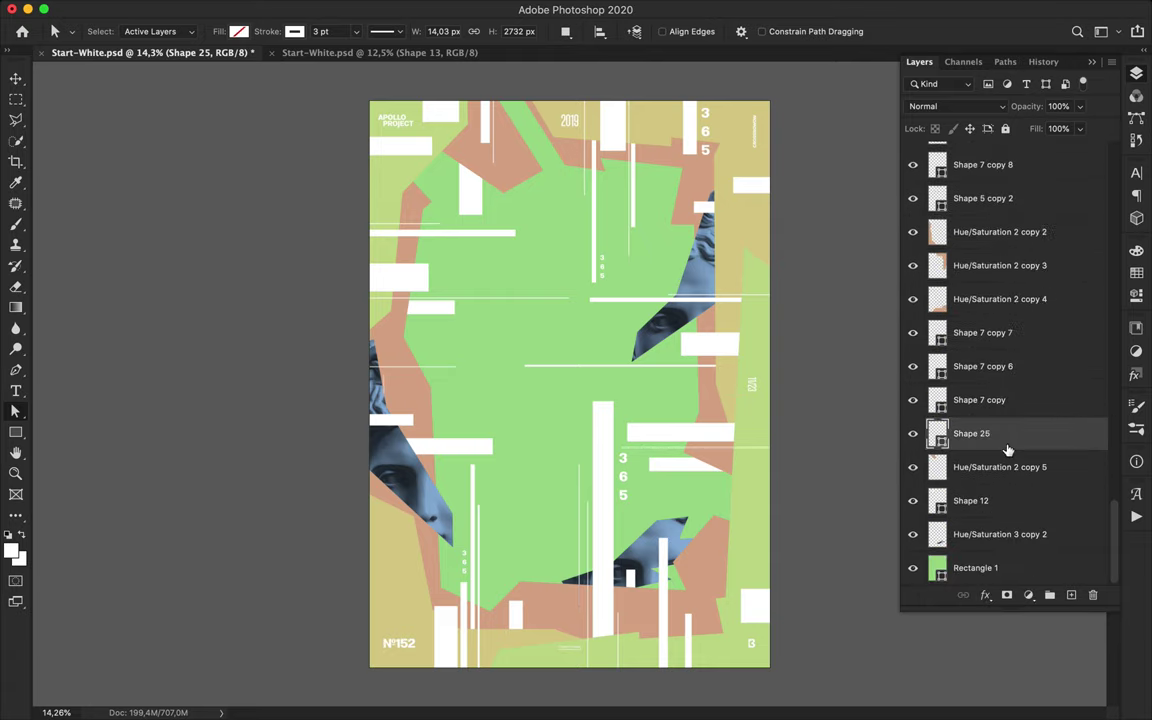
Draw a 3 pt horizontal line about 1172 px long from the poster's lower left edge and move its layer just above Shape 12 copy.
key(p)
click(364, 553)
shift+click(432, 554)
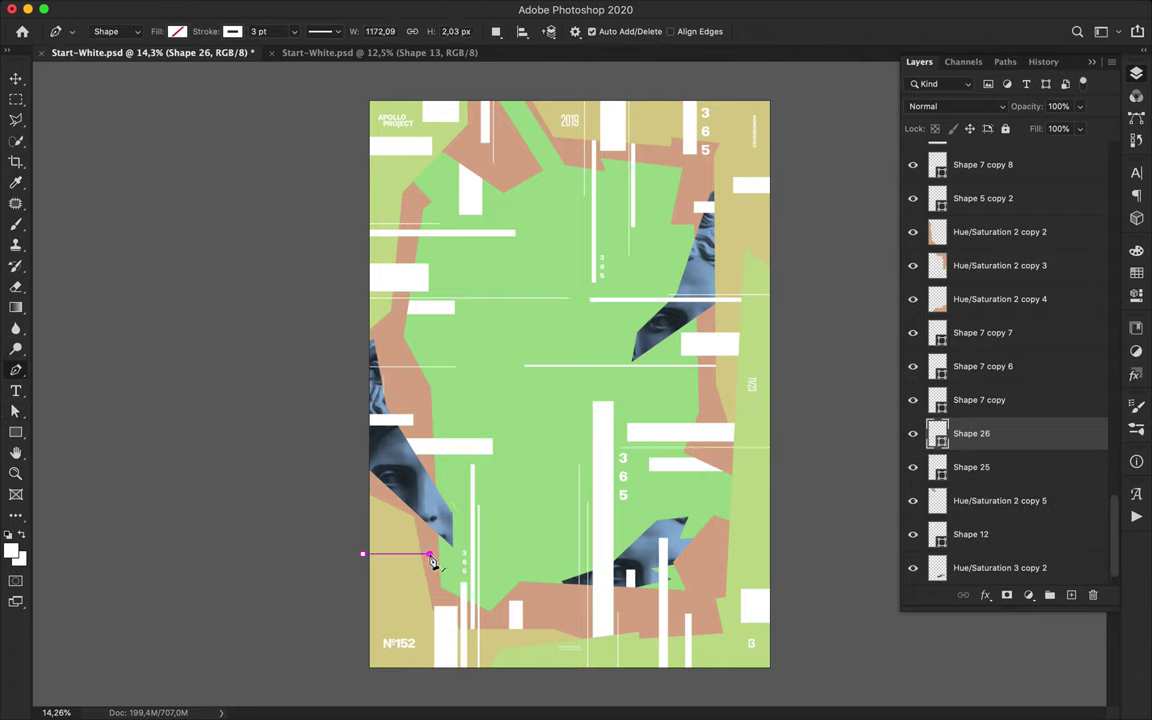
key(a)
click(500, 553)
drag(940, 433, 998, 235)
Draw a horizontal line about 1480 px long from the left edge just beneath the thin one and set its stroke to 23 pt.
key(p)
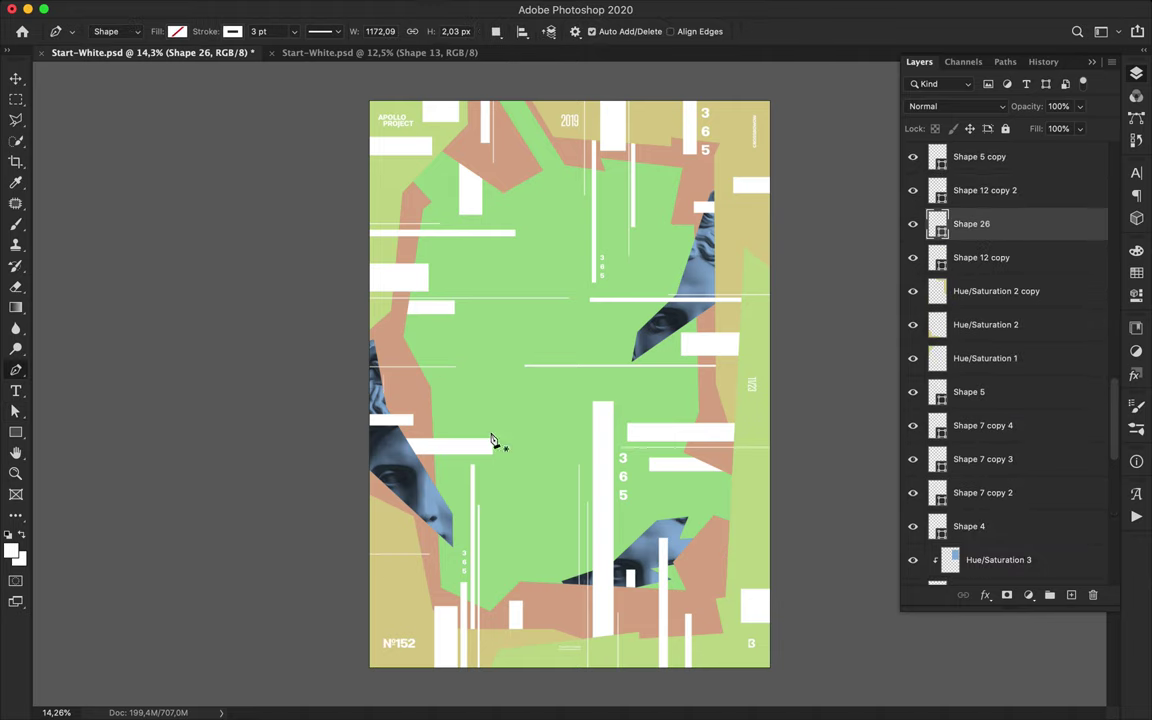
click(365, 568)
click(449, 568)
key(a)
key(shift+Up)
key(shift+Up)
key(Return)
key(v)
Draw a 23 pt vertical bar up from the poster's bottom edge left of centre and shorten it to about half its height.
key(p)
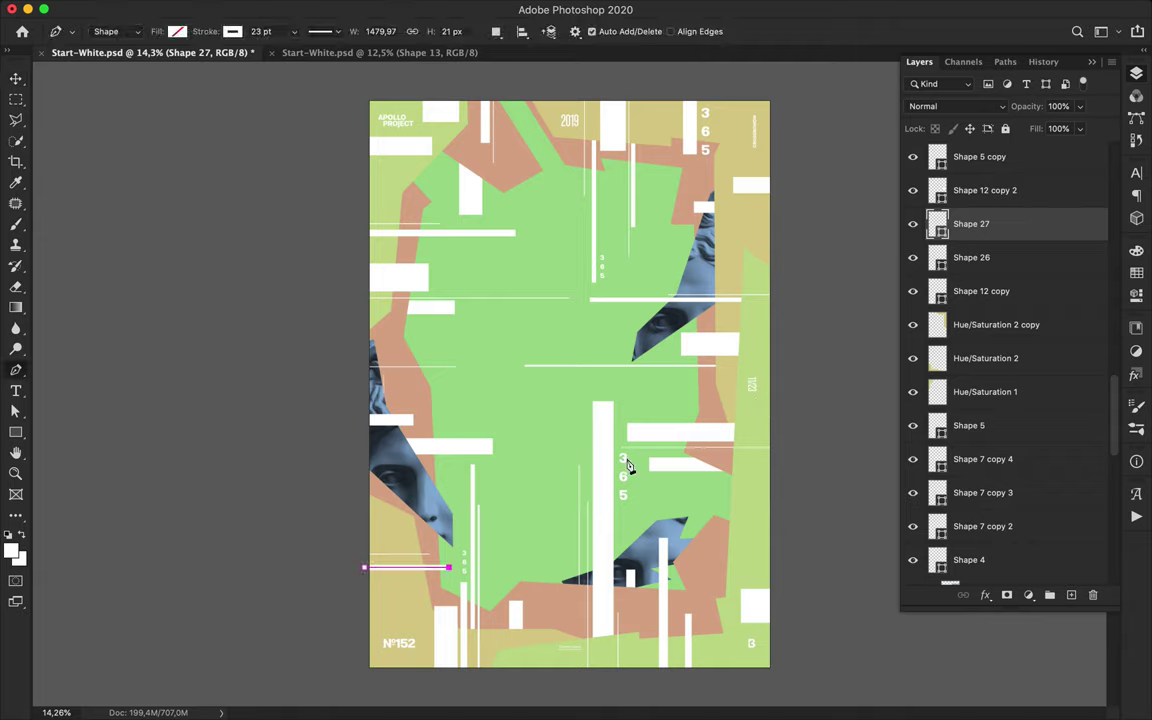
click(533, 675)
shift+click(533, 405)
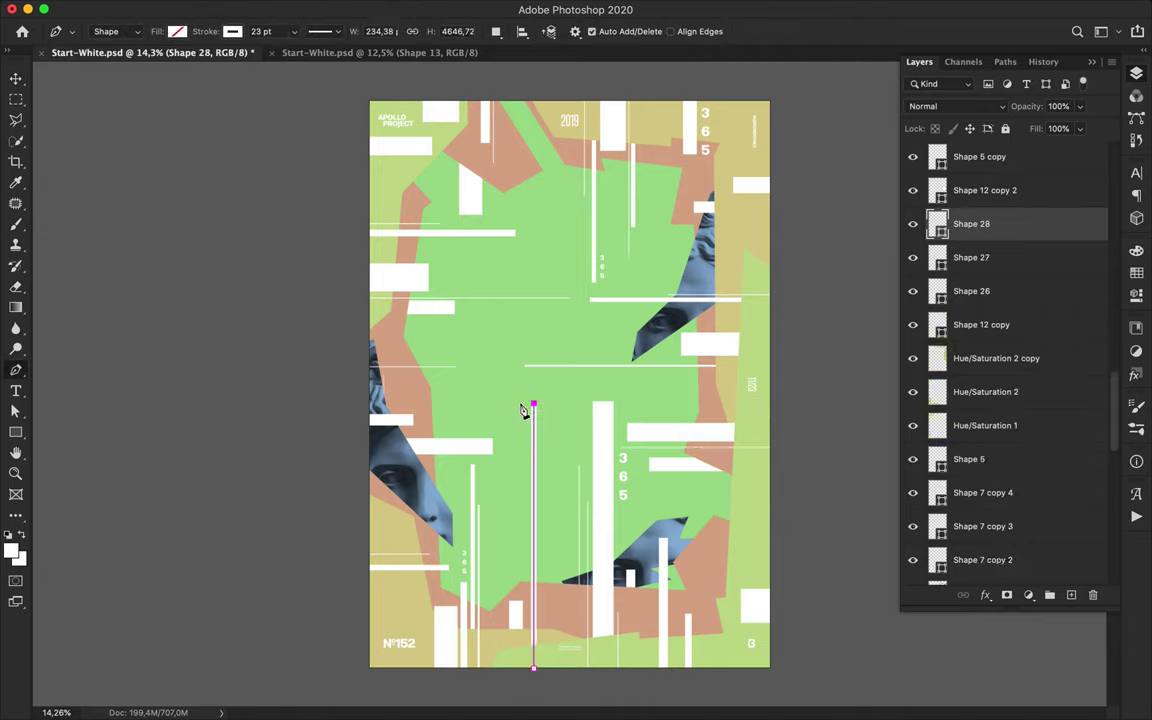
key(a)
drag(535, 456, 532, 535)
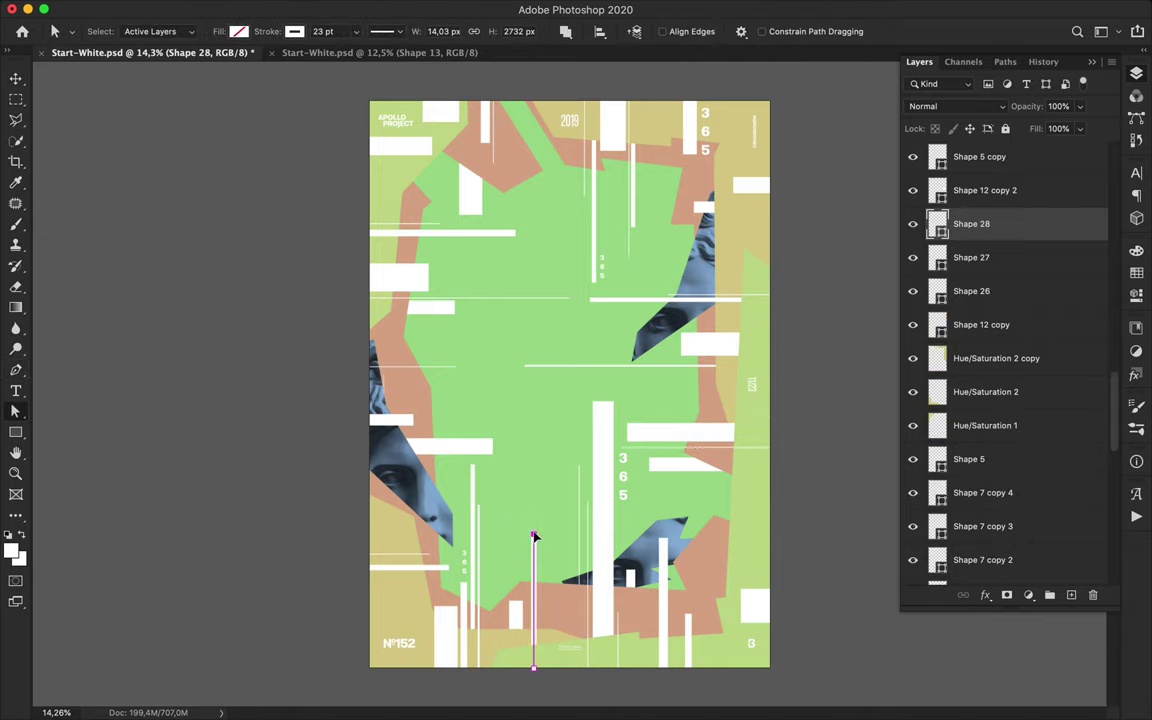
Draw a 23 pt horizontal bar about 1558 px long ending beside the vertical 11/23 text.
key(p)
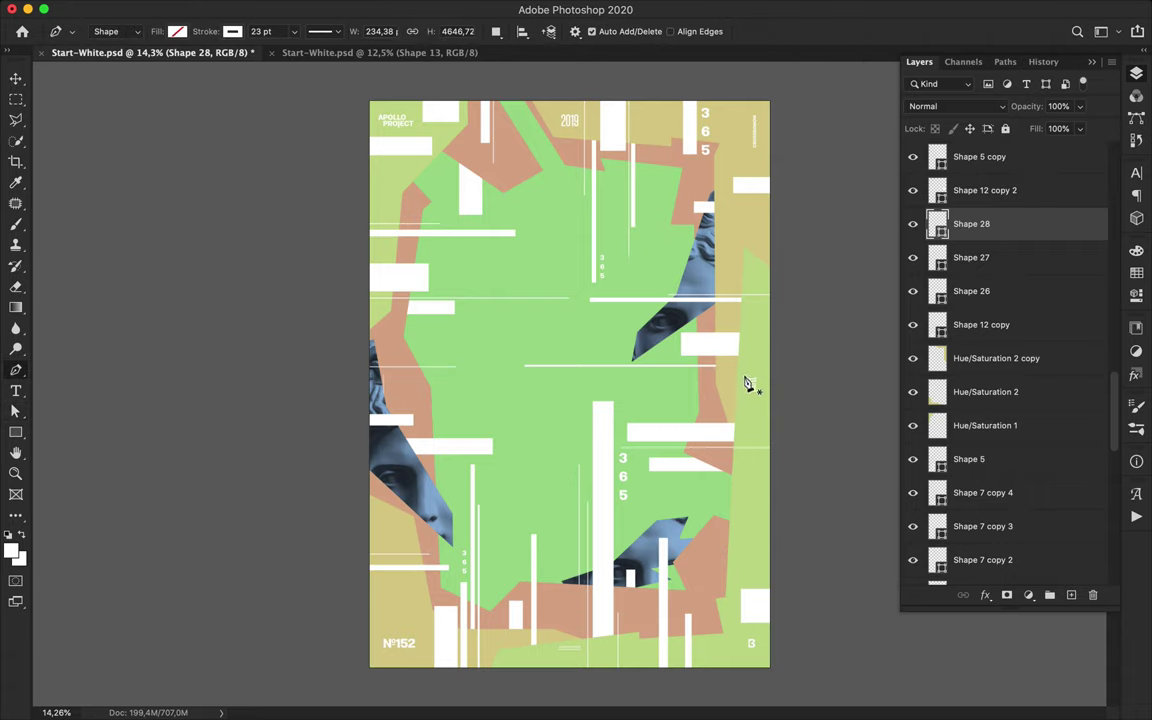
click(745, 377)
shift+click(655, 377)
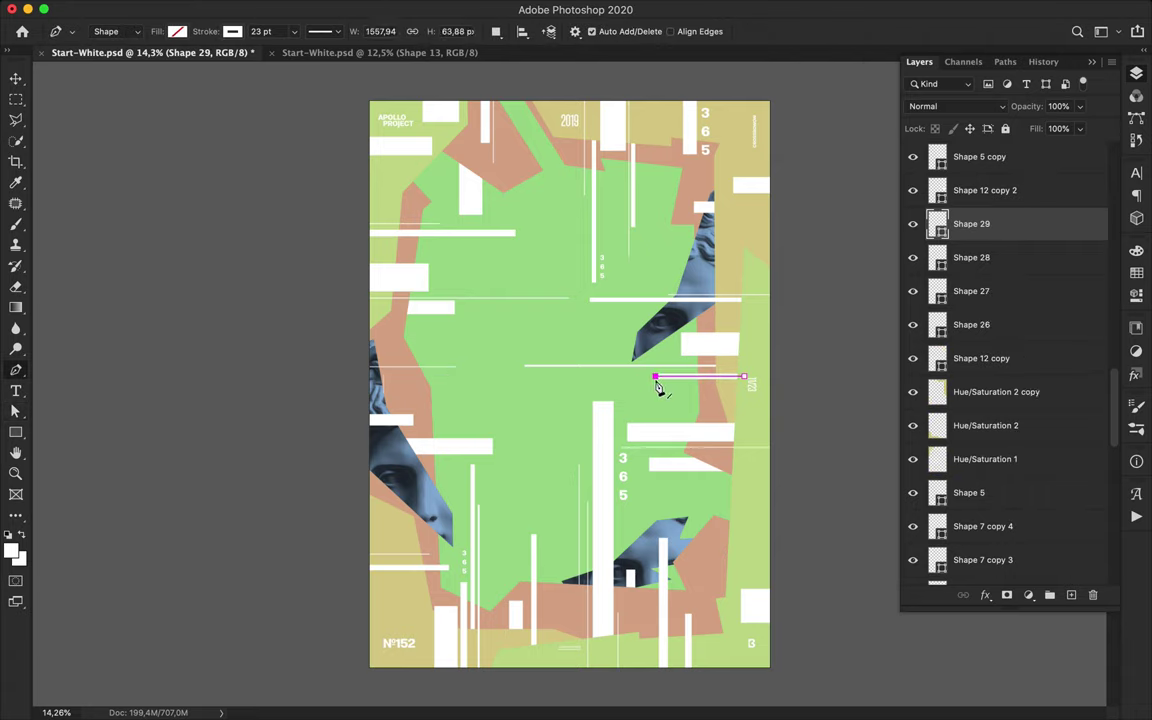
key(a)
click(590, 375)
Draw a 23 pt vertical bar down from the poster's top edge left of centre and move its layer below Hue/Saturation 2 copy.
key(p)
click(547, 100)
shift+click(546, 252)
key(a)
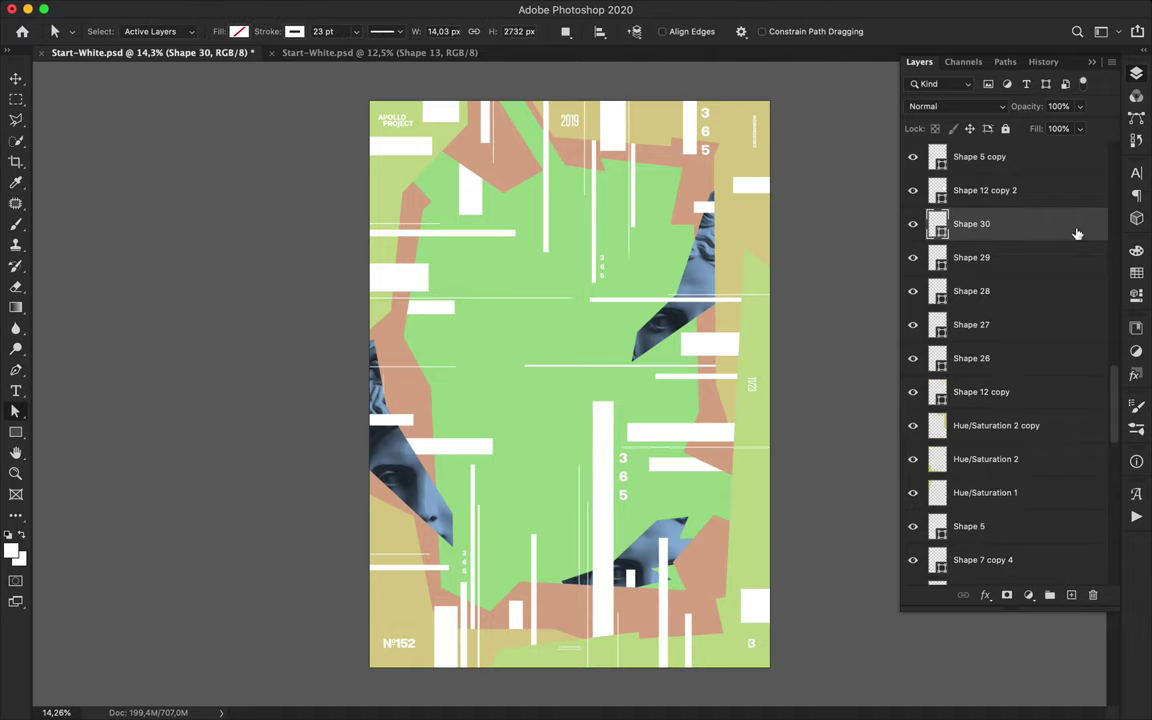
drag(1077, 233, 1100, 455)
Draw a 23 pt horizontal bar about 2277 px long by the upper statue slice and copy it to the left edge above the short bar.
key(p)
click(778, 225)
shift+click(648, 225)
drag(677, 224, 336, 406)
Draw a long horizontal bar from the left edge above the poster's middle and set its stroke to 33 pt.
key(p)
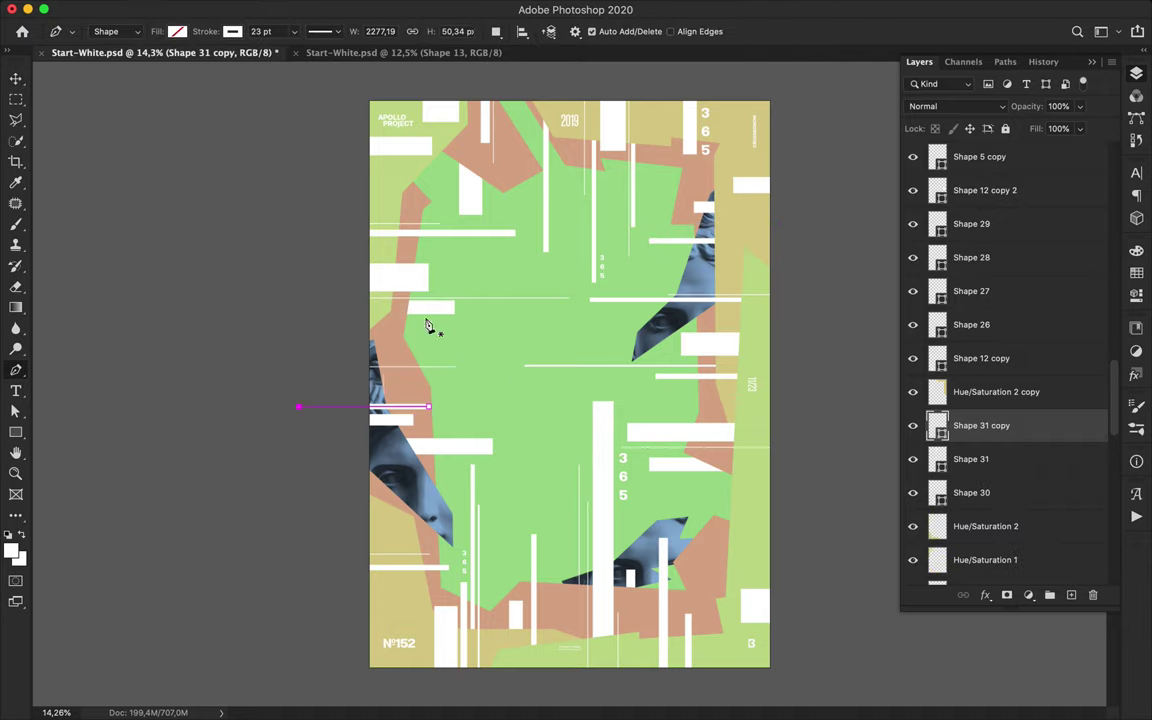
click(361, 327)
shift+click(534, 327)
key(v)
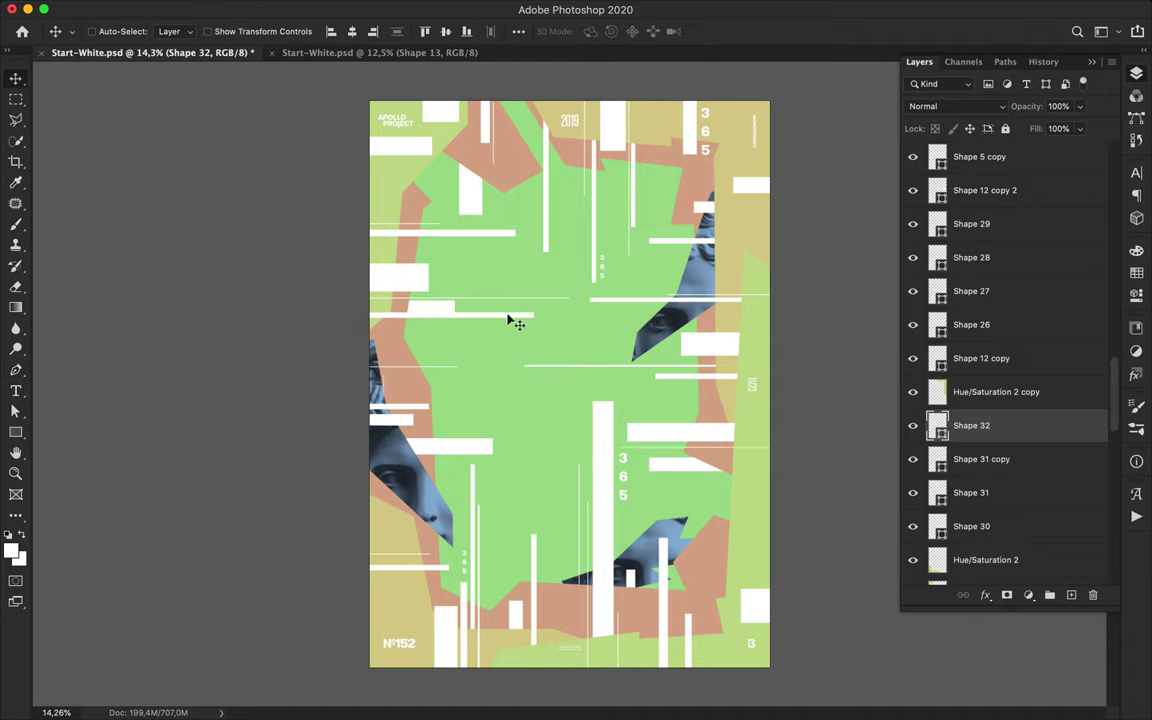
key(a)
click(328, 32)
key(shift+Up)
key(Return)
Draw a 33 pt vertical bar up from the bottom edge beside the thin vertical lines left of centre.
key(p)
key(a)
click(533, 475)
key(p)
click(488, 670)
shift+click(488, 540)
key(a)
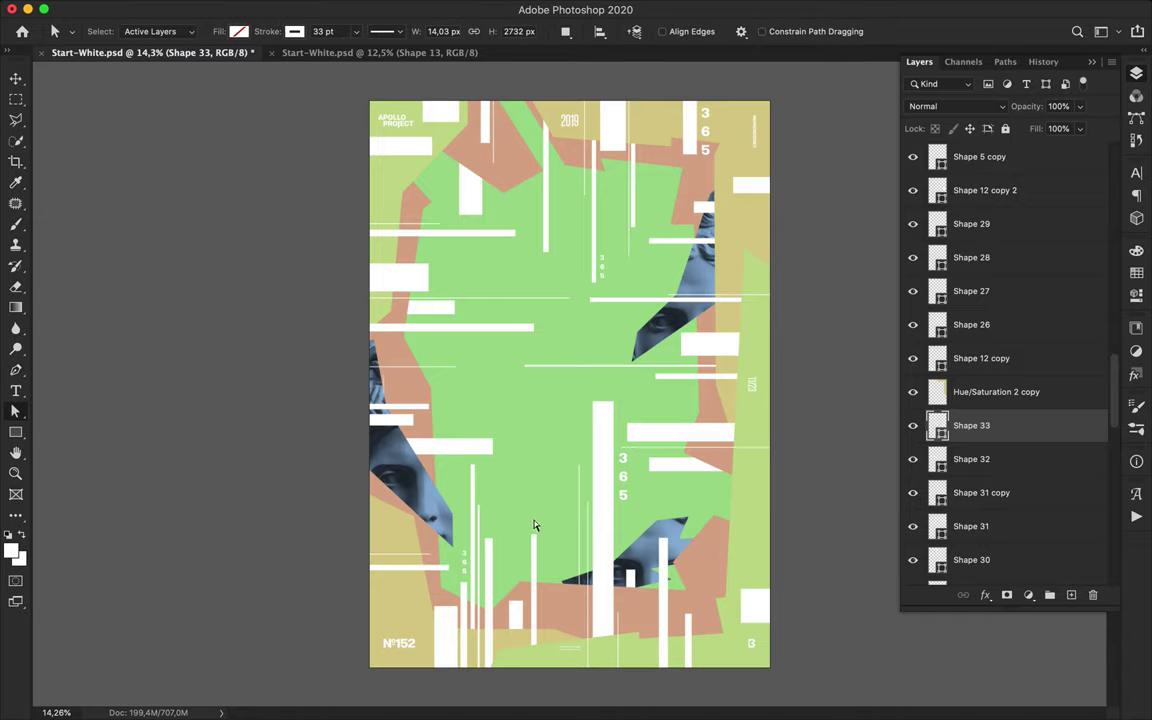
Draw a horizontal bar from the right edge behind the upper statue slice and move its layer directly below Shape 7 copy.
key(p)
click(782, 314)
shift+click(626, 316)
key(v)
mouse_move(1012, 432)
mouse_down()
mouse_move(1034, 560)
mouse_move(1024, 471)
mouse_up()
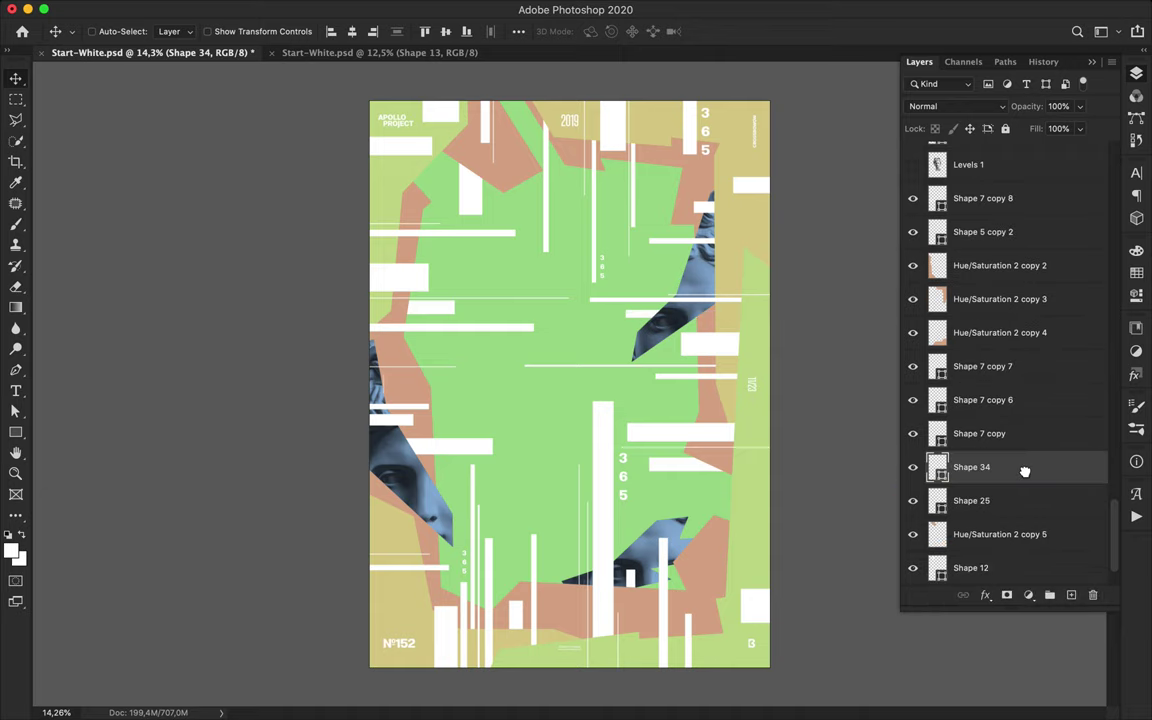
Merge the upper-right statue slice with its Hue/Saturation 3 adjustment and shift the slice slightly down.
super+click(671, 318)
shift+click(1036, 205)
key(super+e)
drag(676, 314, 675, 335)
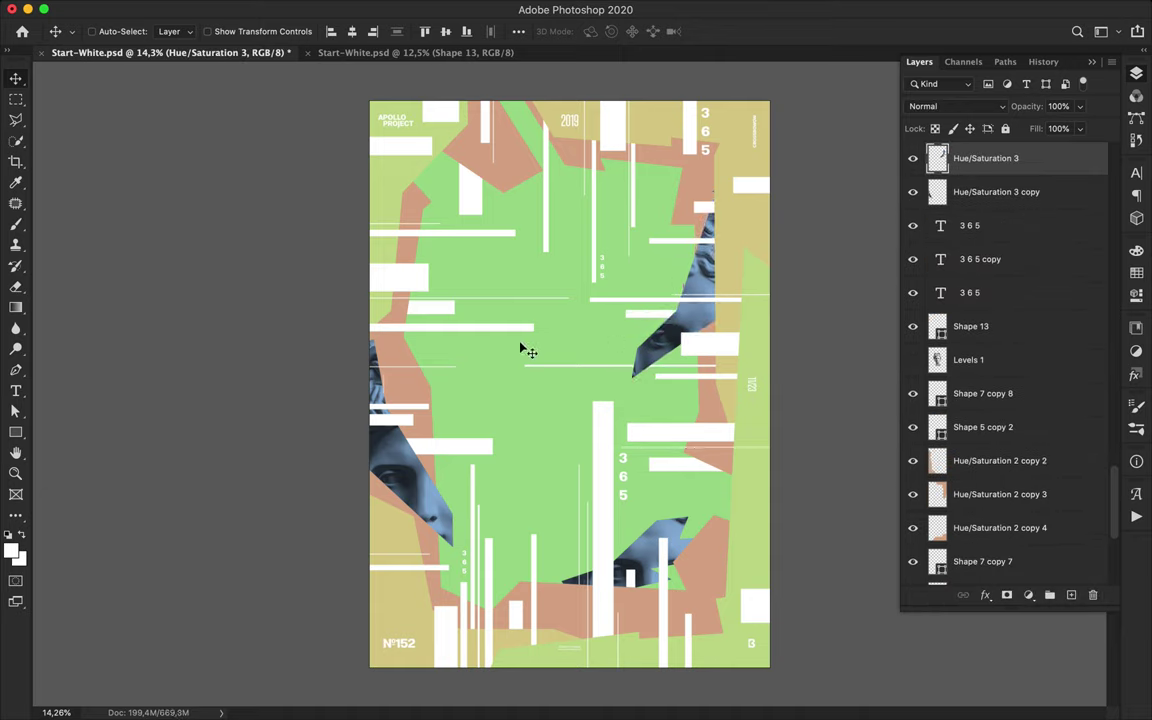
Draw a long vertical line from the bottom edge to just below the poster's middle and set its stroke to 1 pt.
key(p)
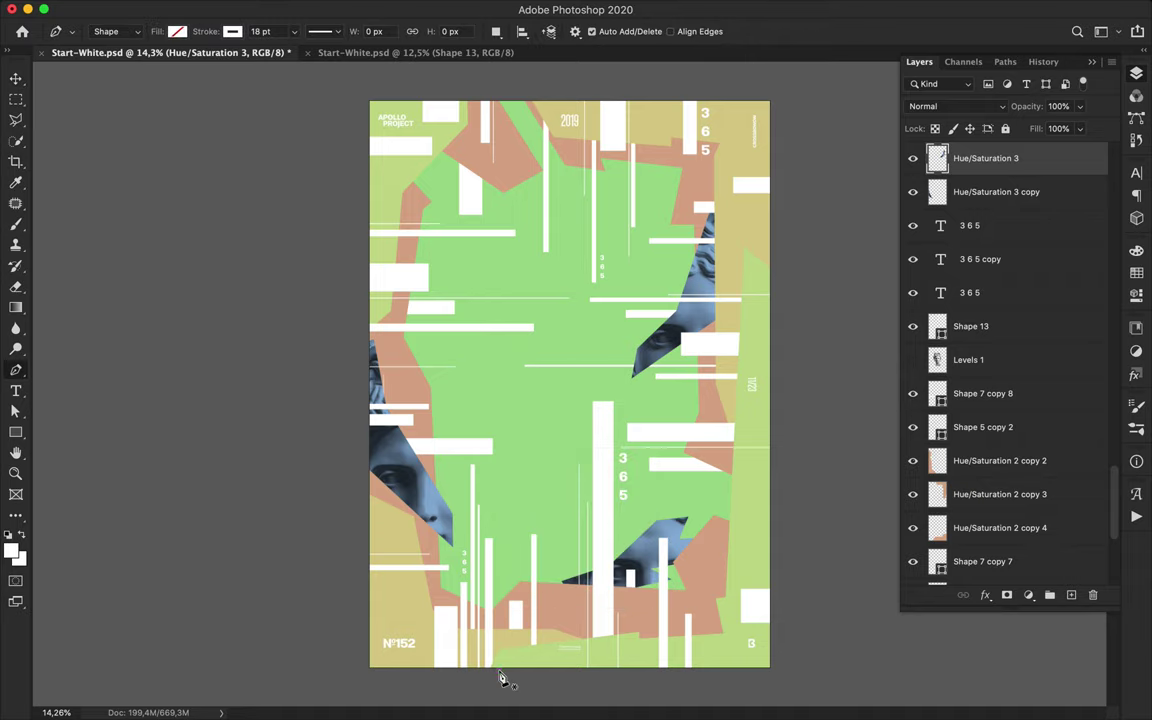
click(498, 669)
click(498, 388)
key(a)
click(325, 31)
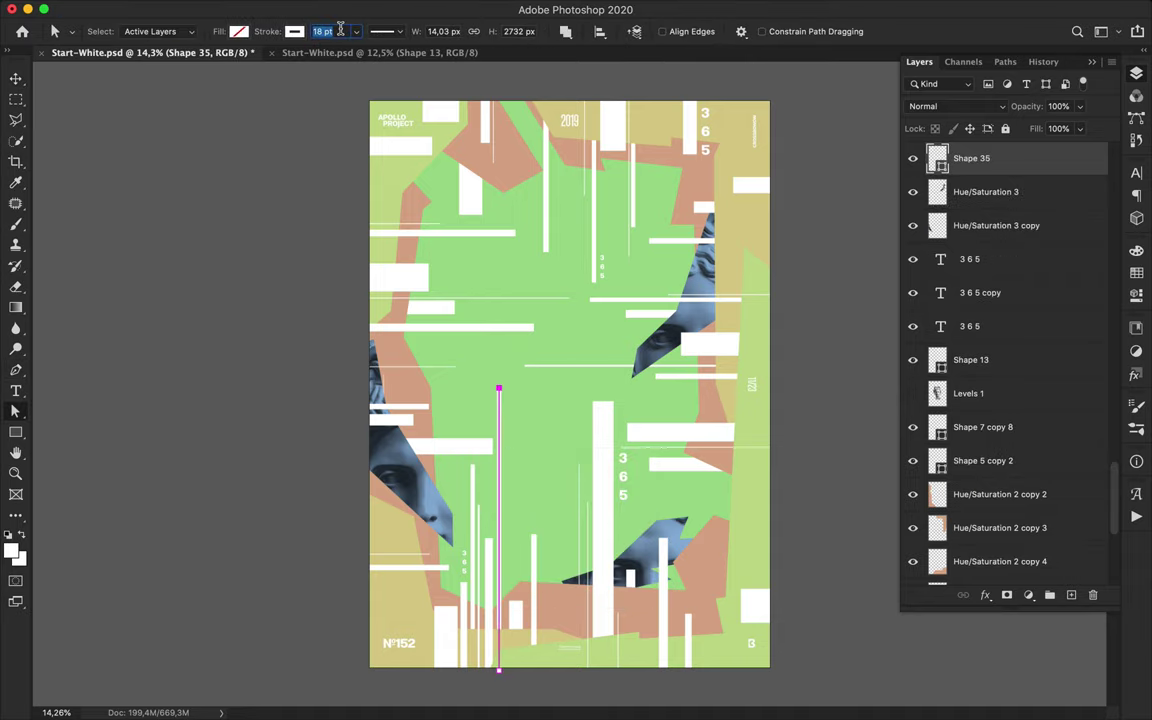
text(1)
key(Return)
Copy the thin vertical line to the bottom edge near N°152 and beside the tall centre bar, placing the last copy's layer just below Shape 33.
key(v)
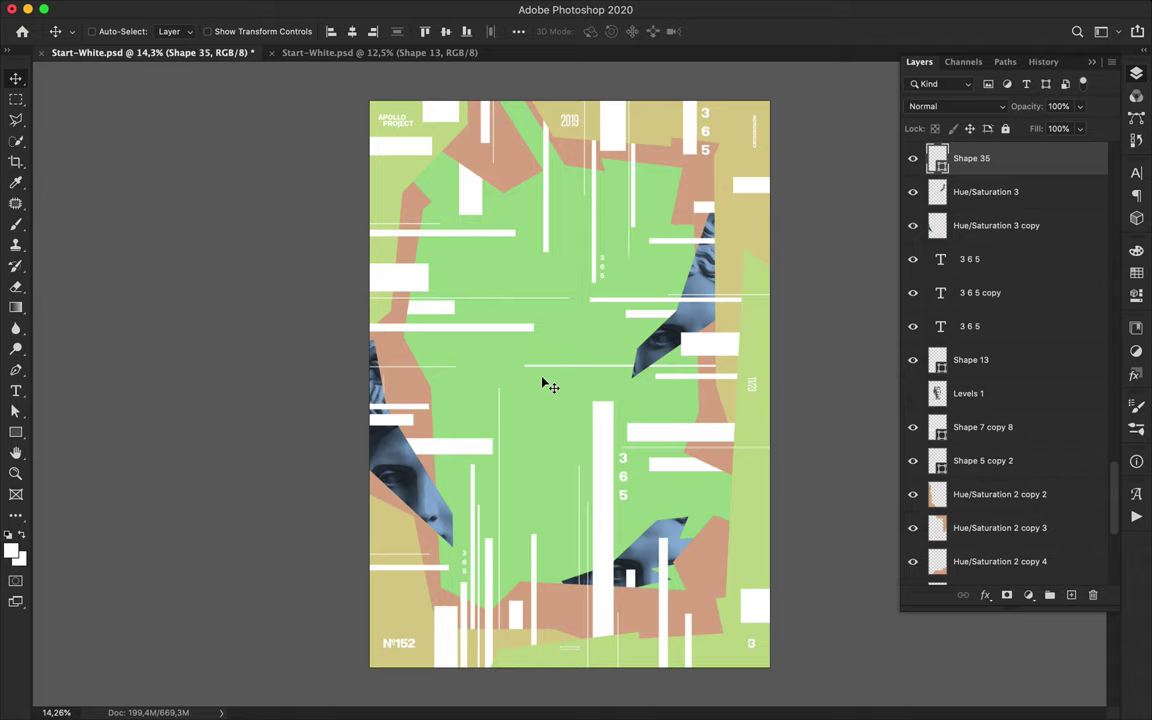
drag(503, 472, 427, 666)
drag(937, 150, 1029, 184)
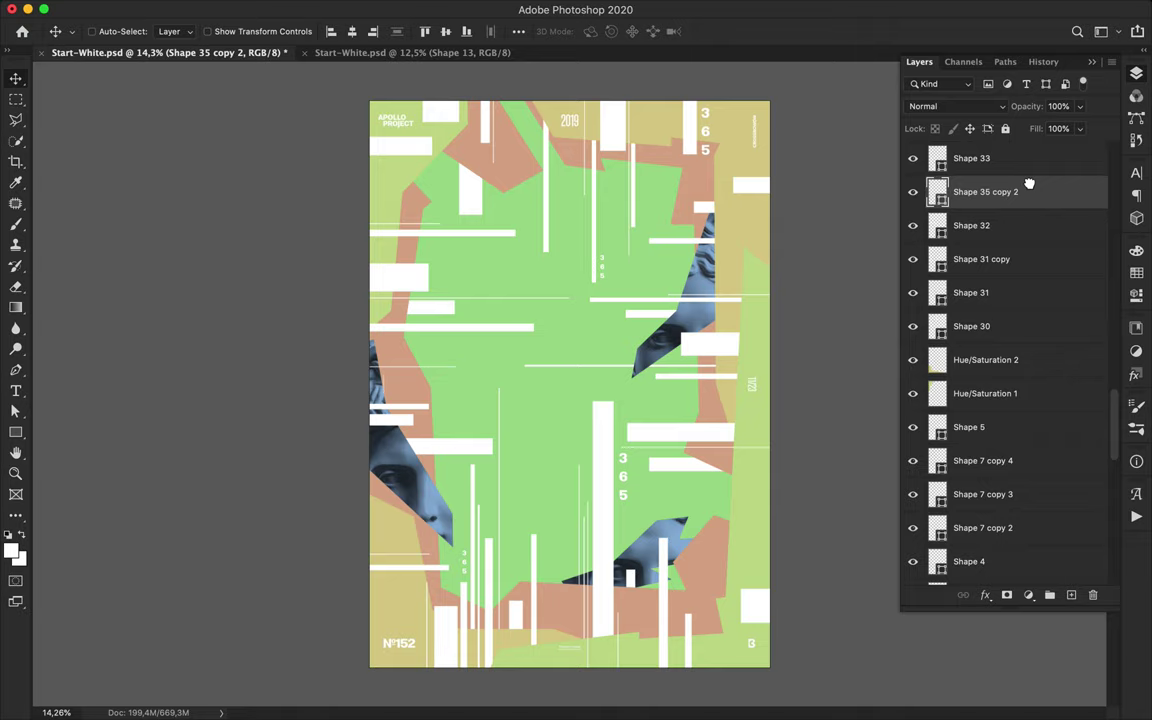
Move the 2019 text above the white bar at the upper right edge and draw a long vertical bar from the top edge at centre.
drag(573, 123, 748, 171)
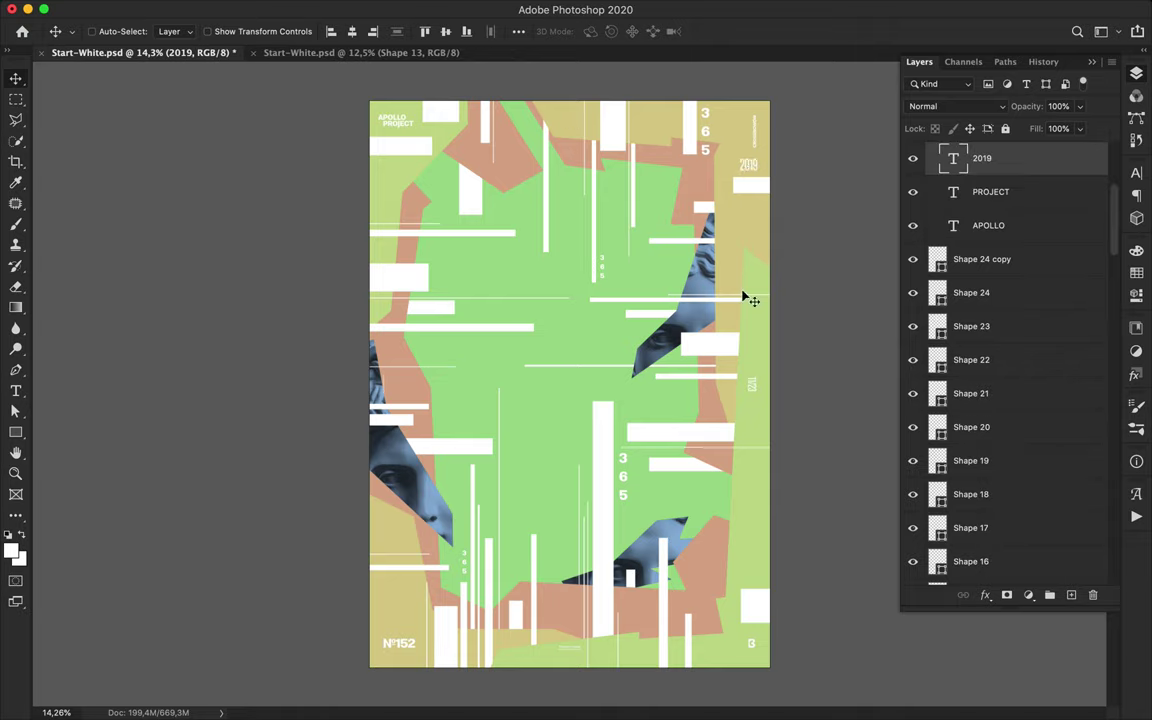
key(p)
click(577, 101)
click(576, 350)
key(a)
key(v)
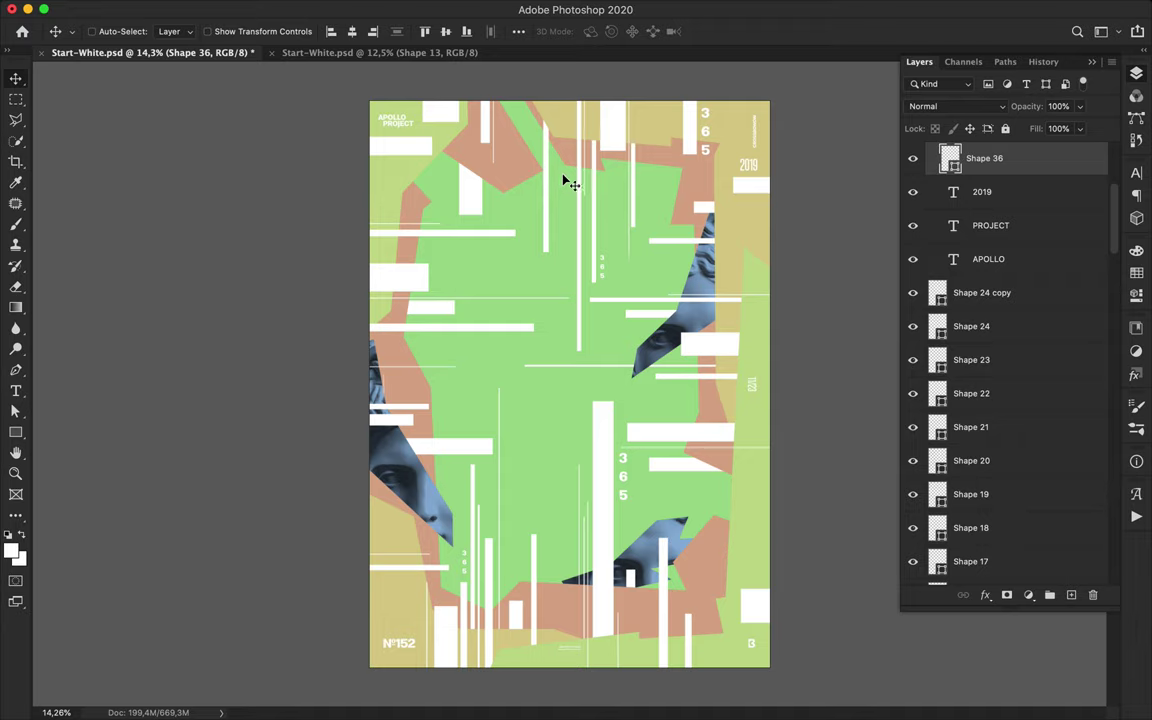
Draw a shorter vertical bar from the top edge beside the long centre bar and place its layer between Shape 30 and Hue/Saturation 2.
key(p)
click(567, 96)
click(567, 185)
key(a)
drag(1046, 164, 1037, 466)
scroll(1037, 466, down, 3)
drag(1021, 334, 1023, 517)
key(v)
key(a)
key(v)
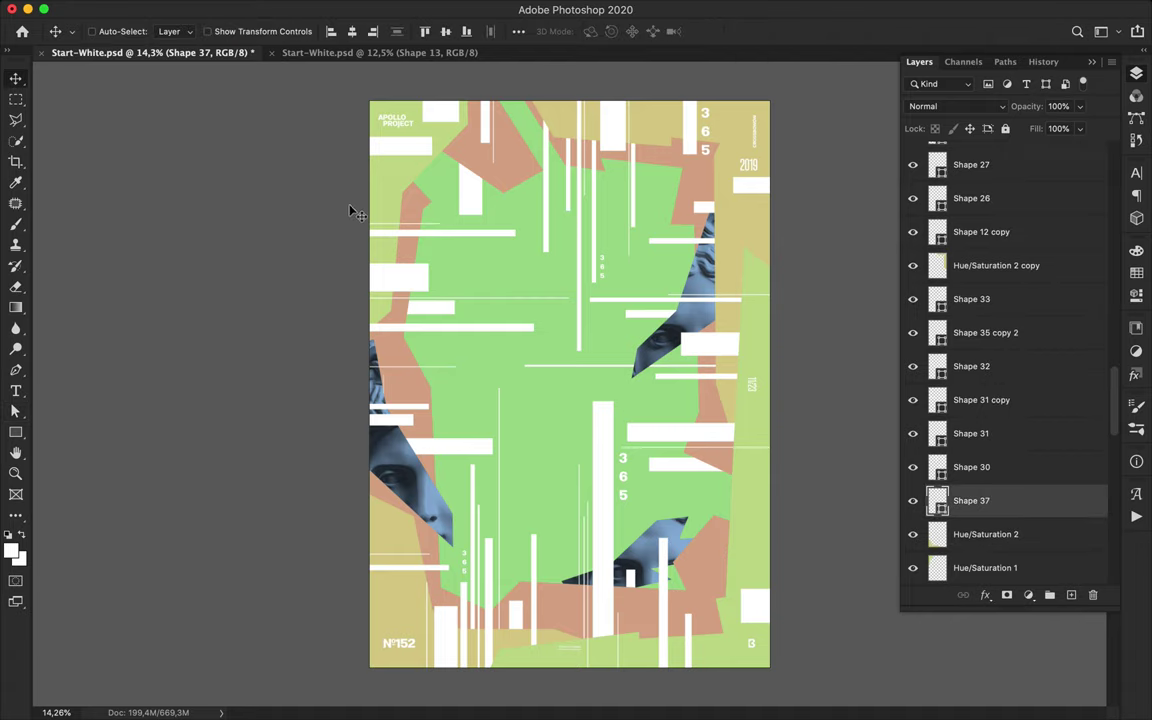
Draw an 18 pt horizontal line about 3344 px long from the left edge below the 33 pt bar.
key(p)
key(a)
key(p)
click(361, 347)
click(552, 349)
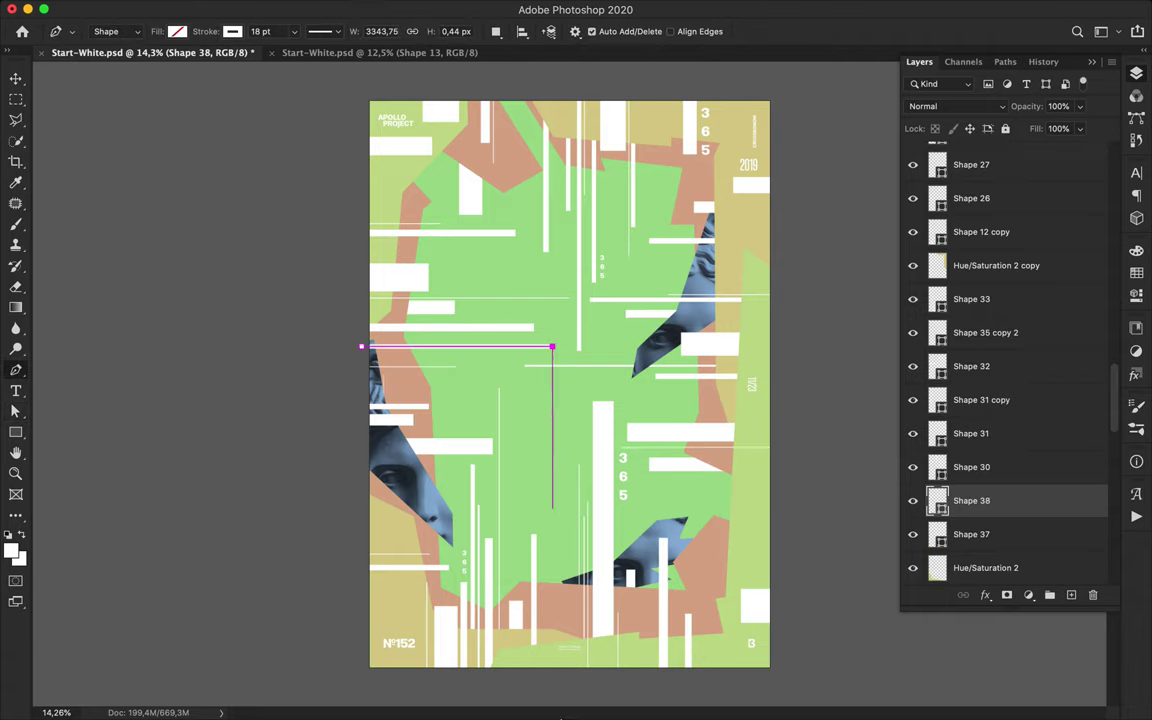
key(a)
Draw an 18 pt horizontal line from the right edge below the 11/23 text and raise its layer to just above Hue/Saturation 1 copy.
key(p)
click(772, 413)
click(686, 413)
key(v)
drag(965, 500, 983, 188)
scroll(984, 190, up, 5)
drag(987, 385, 980, 202)
scroll(990, 300, up, 5)
drag(990, 303, 989, 208)
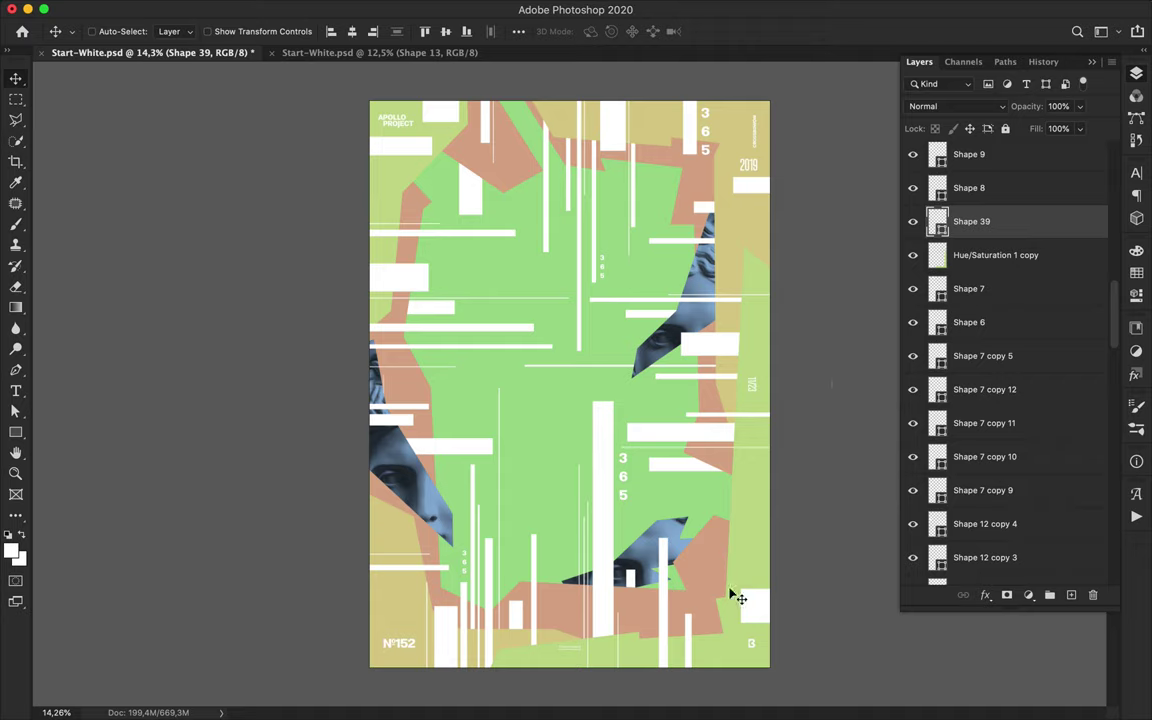
Draw a short 18 pt horizontal line about 690 px long from the right edge just above the bottom-right bar.
key(p)
click(778, 577)
click(740, 577)
key(Escape)
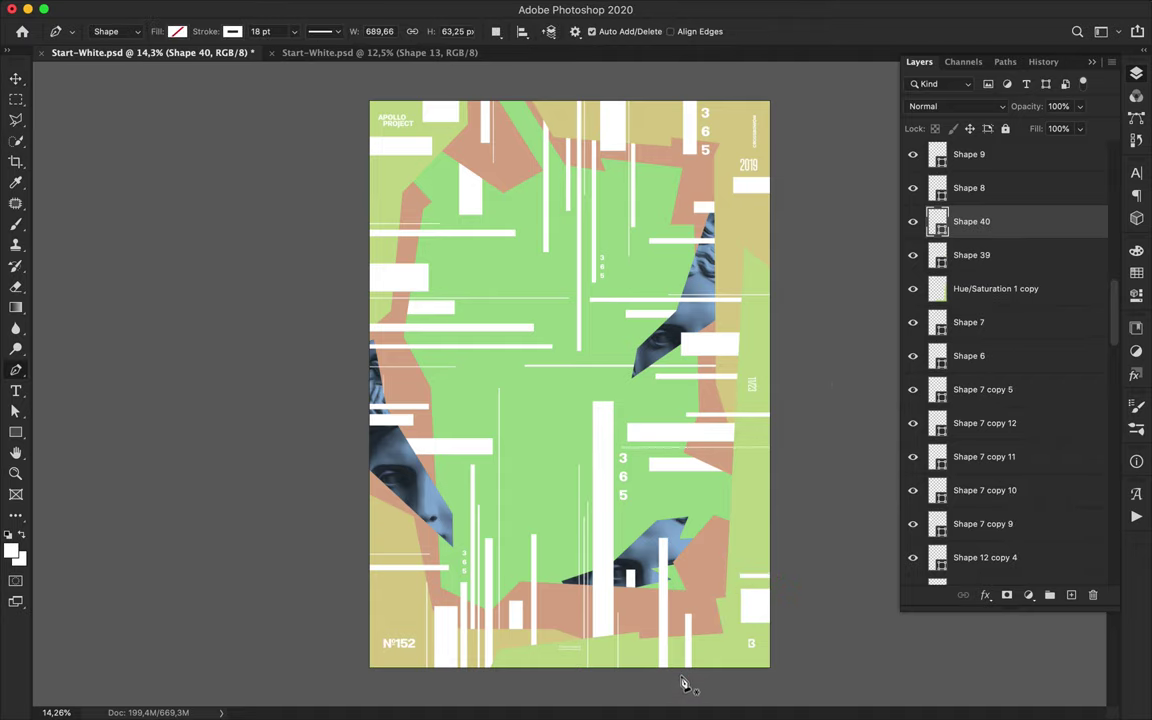
Draw an 18 pt vertical line up from the bottom edge through the lower statue slice and a horizontal one about 1140 px long from the right edge.
click(682, 673)
click(680, 482)
super+click(722, 494)
click(770, 484)
click(712, 484)
ctrl+click(810, 502)
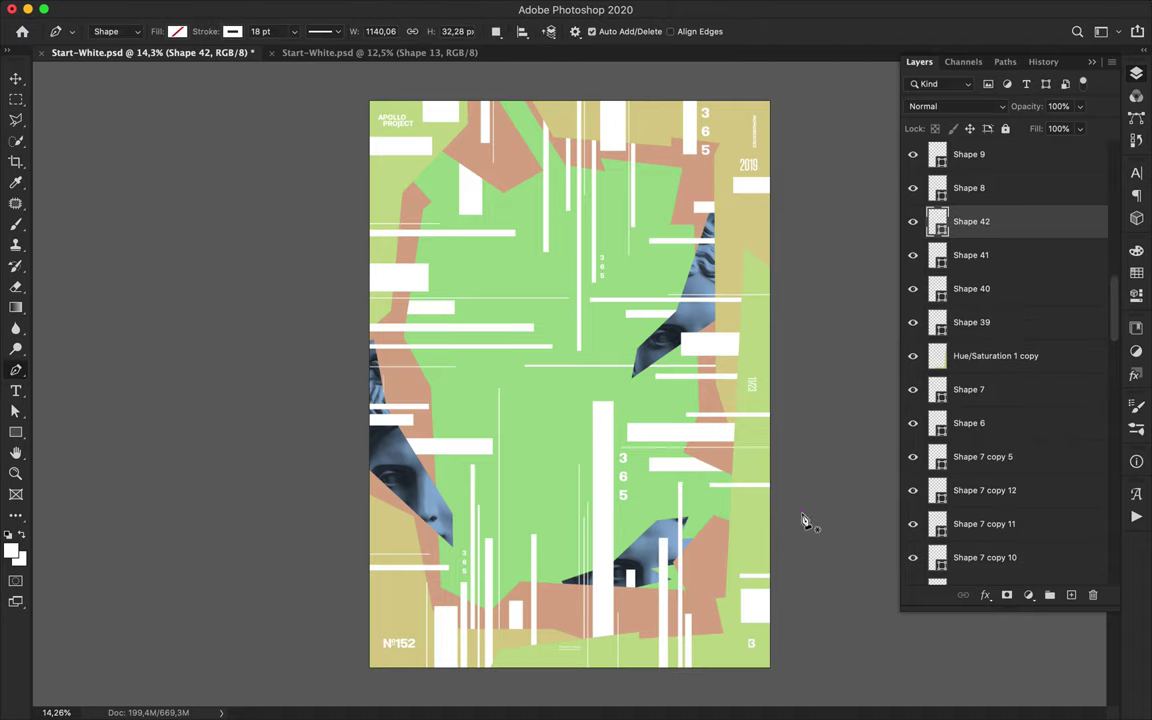
Draw a horizontal line about 1631 px long from the right edge and shift it down to just above the short line near the corner.
click(800, 513)
click(710, 514)
key(v)
drag(771, 516, 757, 556)
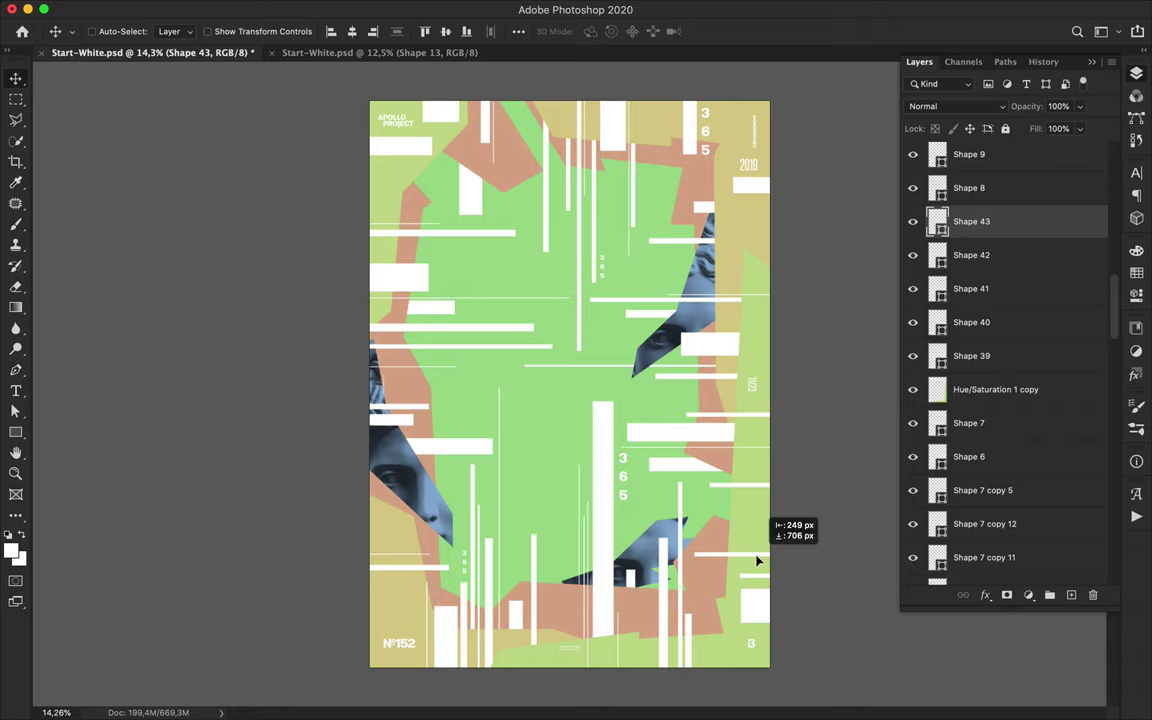
Set the shifted lower-right horizontal line's stroke to 58 pt.
key(a)
double_click(334, 31)
text(60)
key(Return)
key(v)
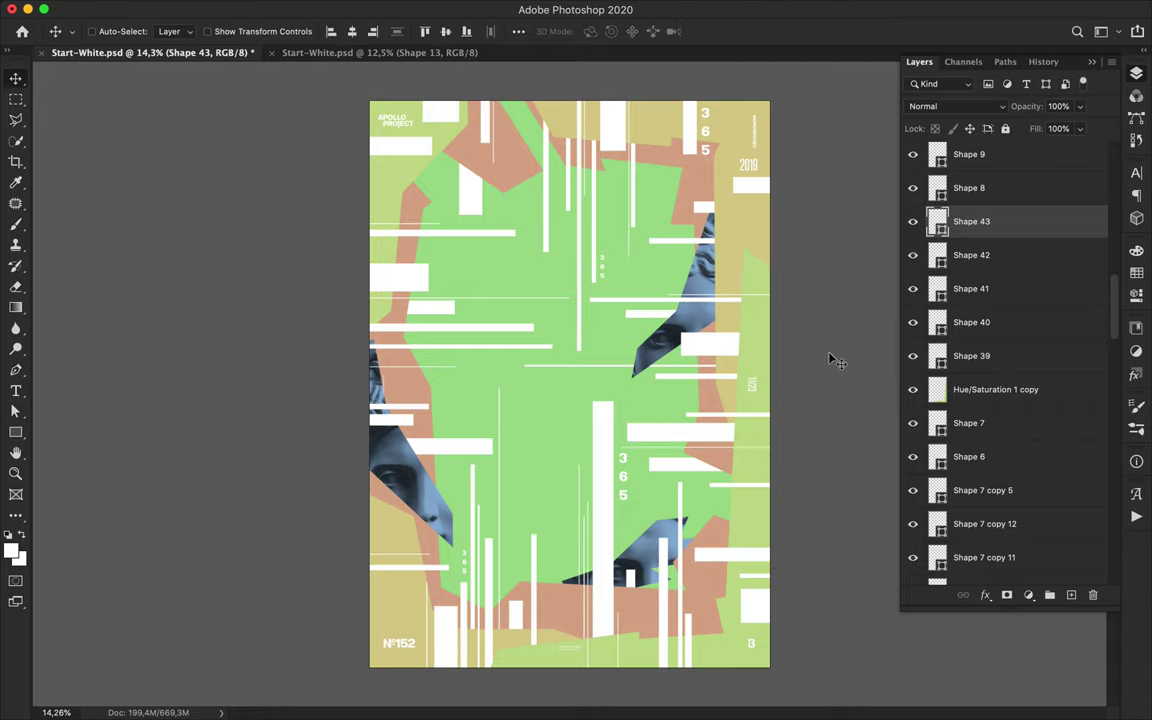
Draw a 58 pt horizontal bar about 2918 px long from the right edge across the upper statue slice.
key(p)
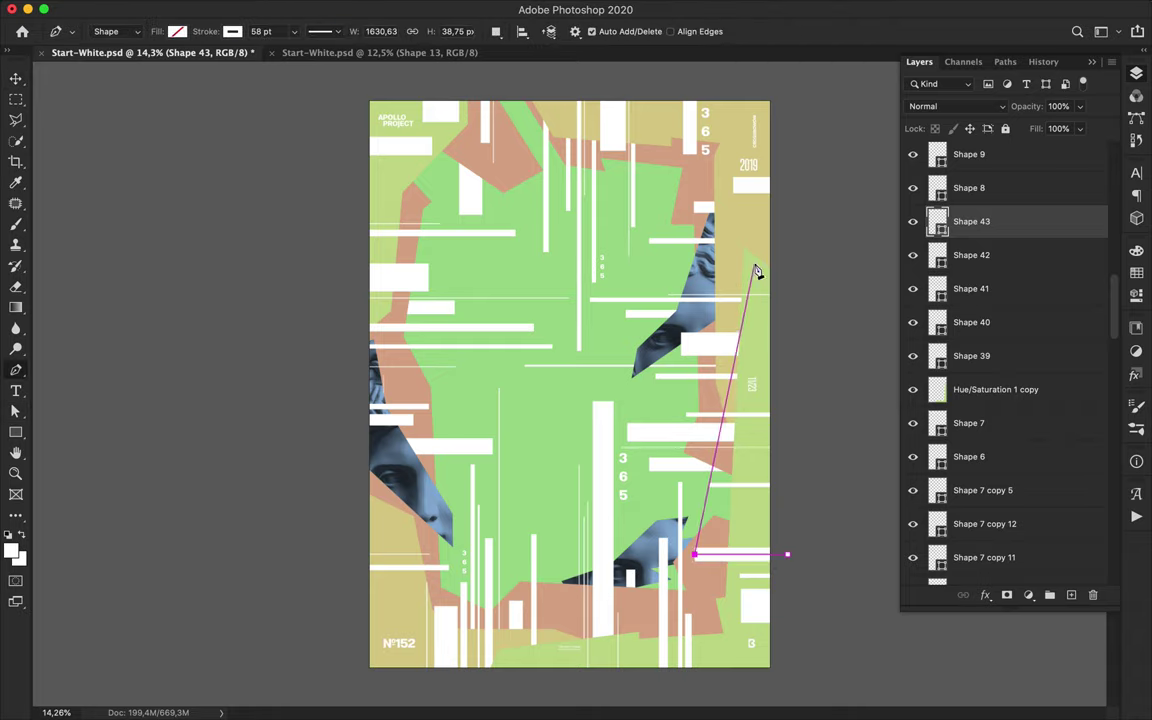
click(783, 281)
click(617, 277)
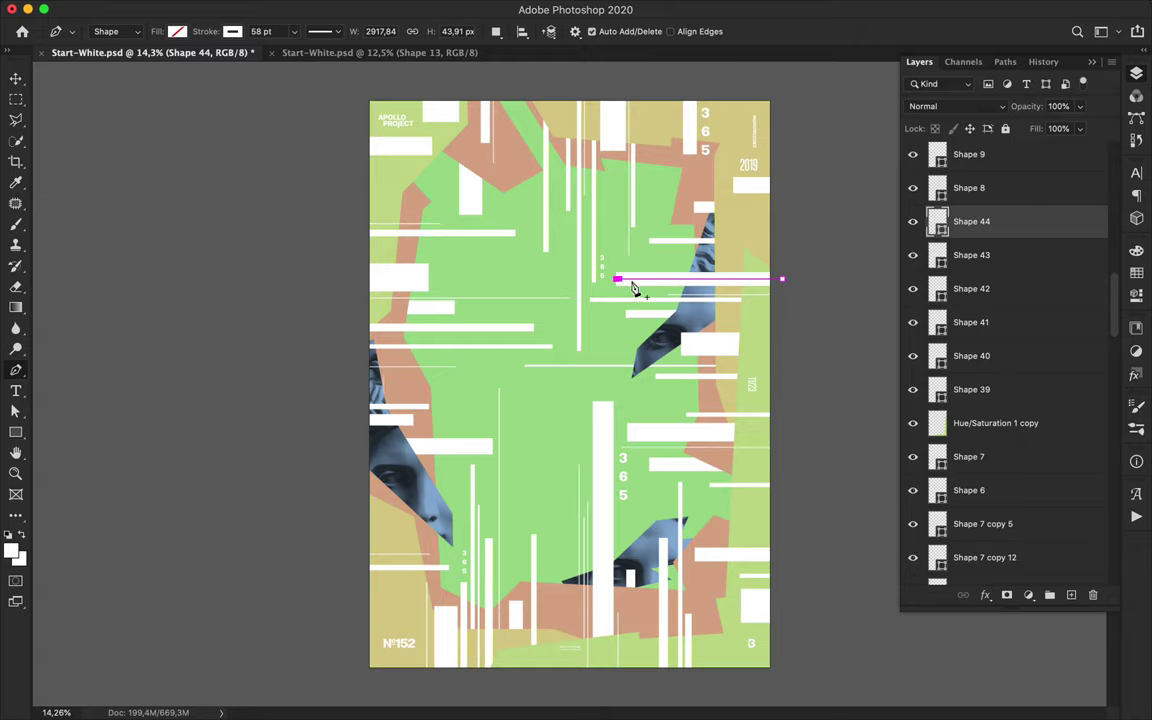
key(a)
click(810, 261)
Draw another 58 pt bar from the right edge just above the long one and place its layer directly below Hue/Saturation 2 copy 3.
key(p)
click(773, 261)
click(665, 261)
key(v)
drag(1016, 230, 1007, 547)
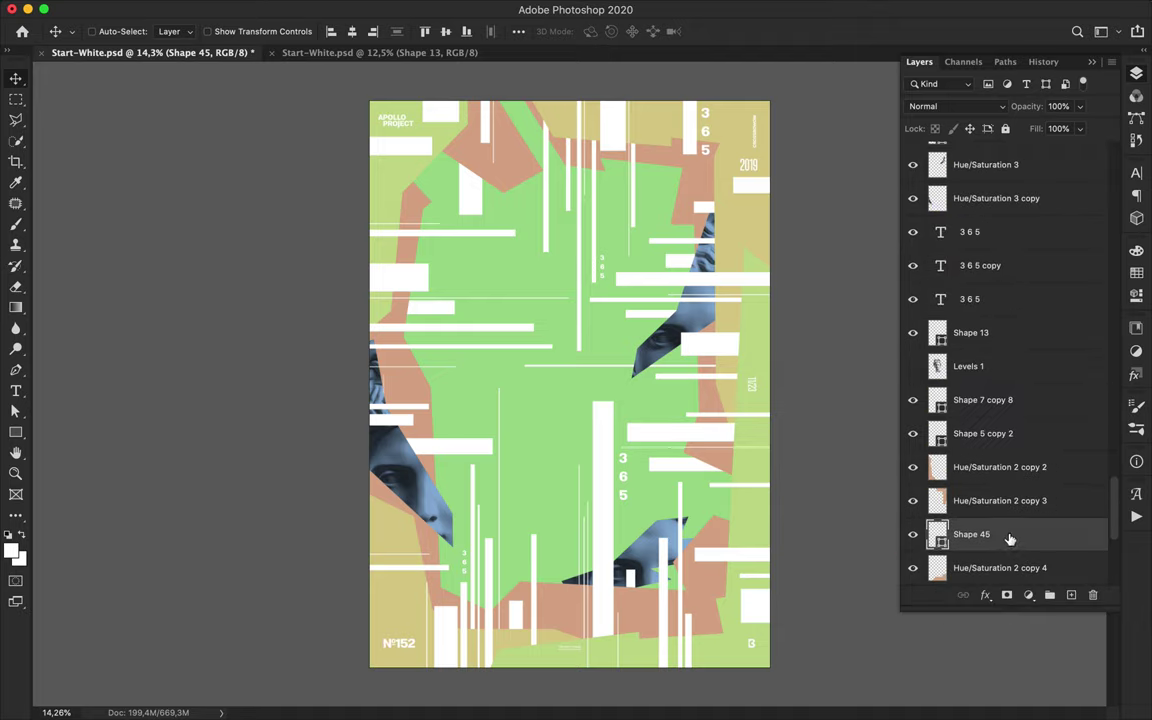
Draw a 58 pt vertical bar from the top edge left of the upper 3 6 5 text and shift it slightly up.
key(p)
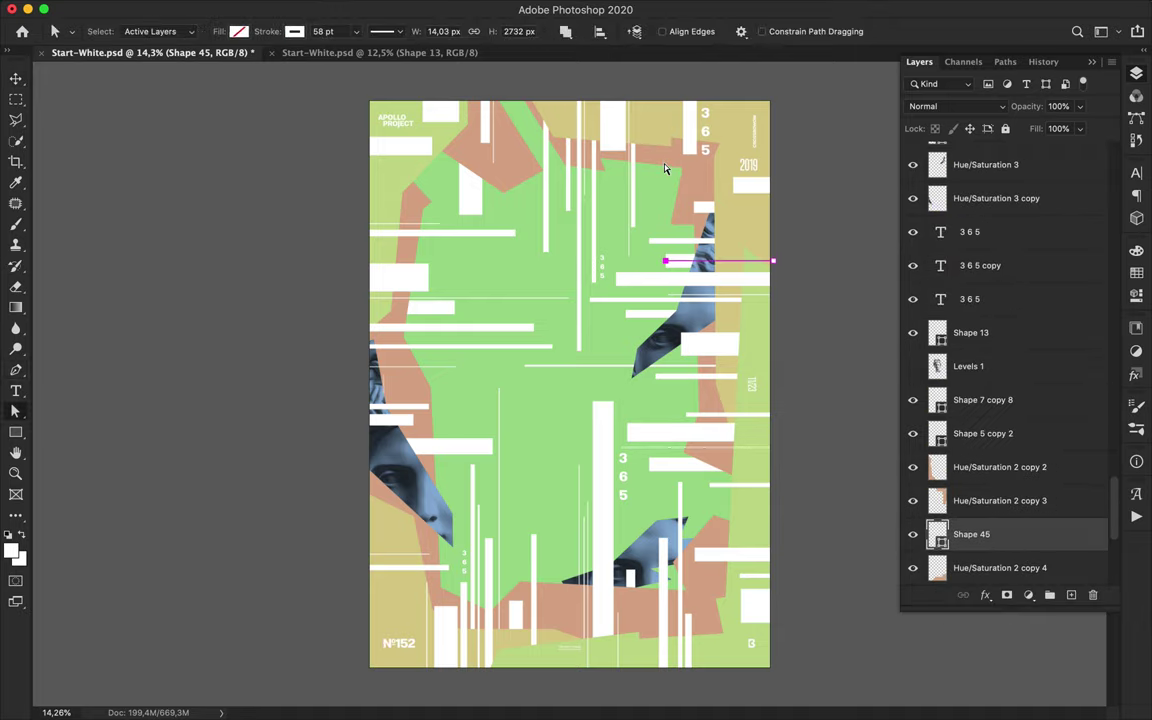
click(669, 94)
shift+click(669, 198)
key(v)
drag(667, 176, 670, 150)
Narrow the new vertical bar's stroke and move its layer directly above Hue/Saturation 2 copy 2.
key(a)
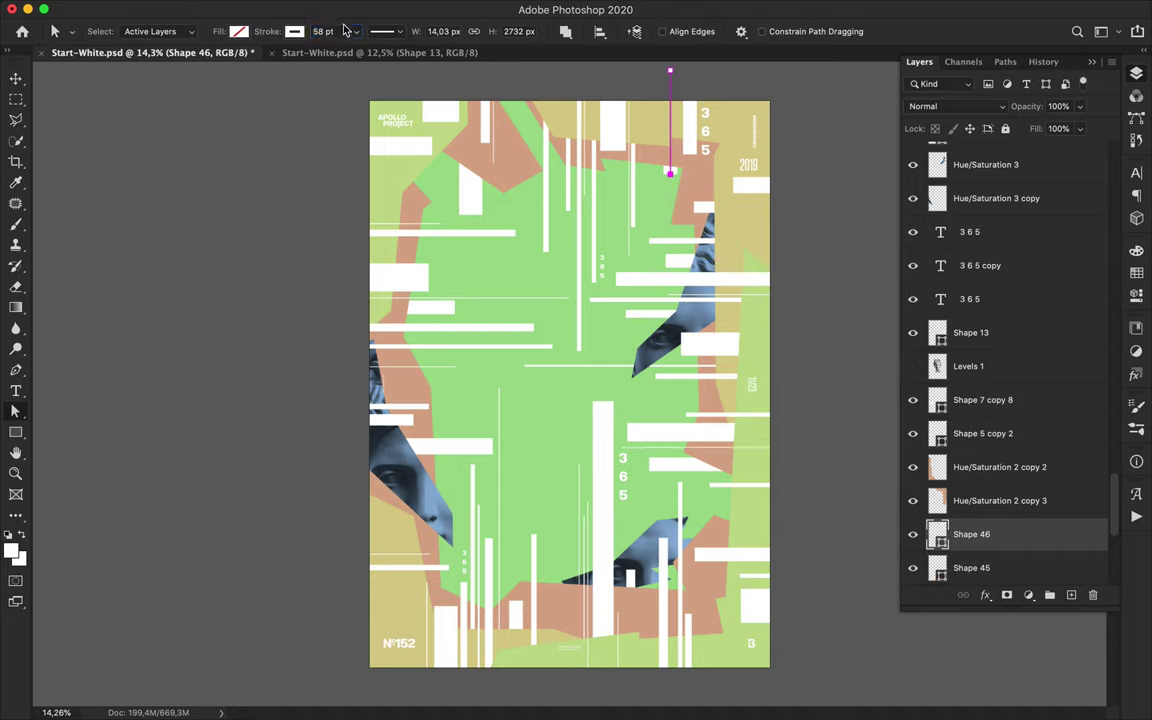
click(343, 27)
drag(997, 508, 920, 445)
key(v)
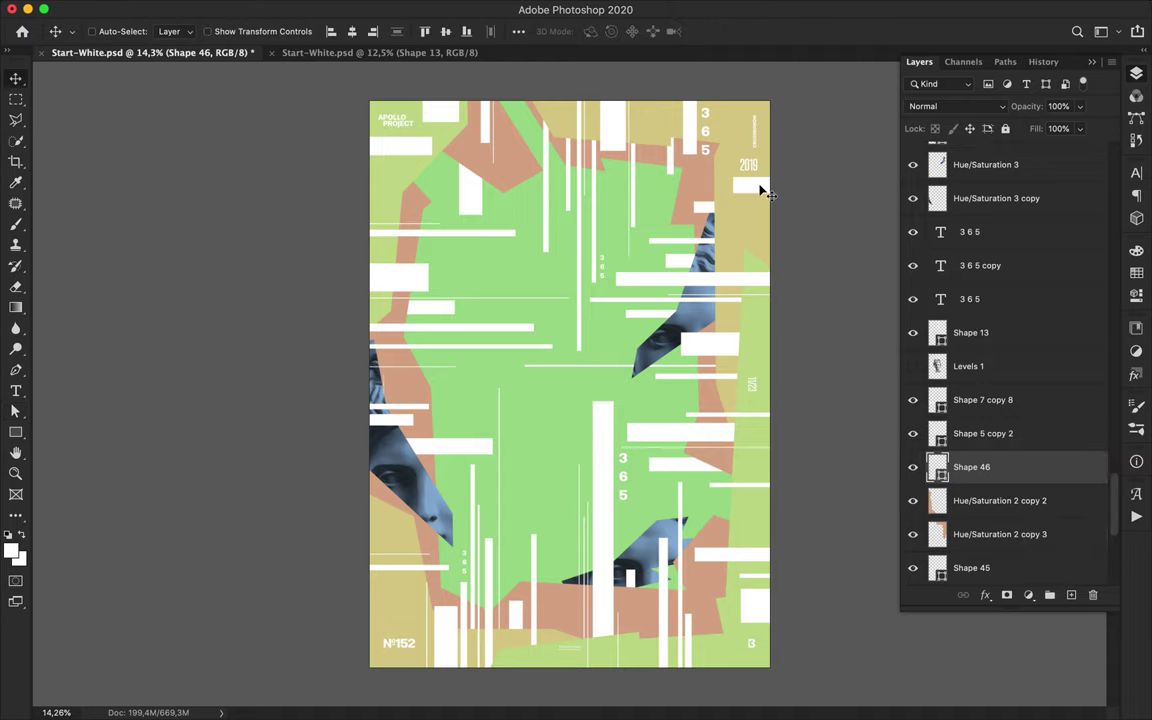
Duplicate the narrow vertical bar, placing one at the poster's top edge over the upper-left brown shape and one on the lower brown band.
key(p)
key(a)
key(v)
drag(681, 170, 505, 139)
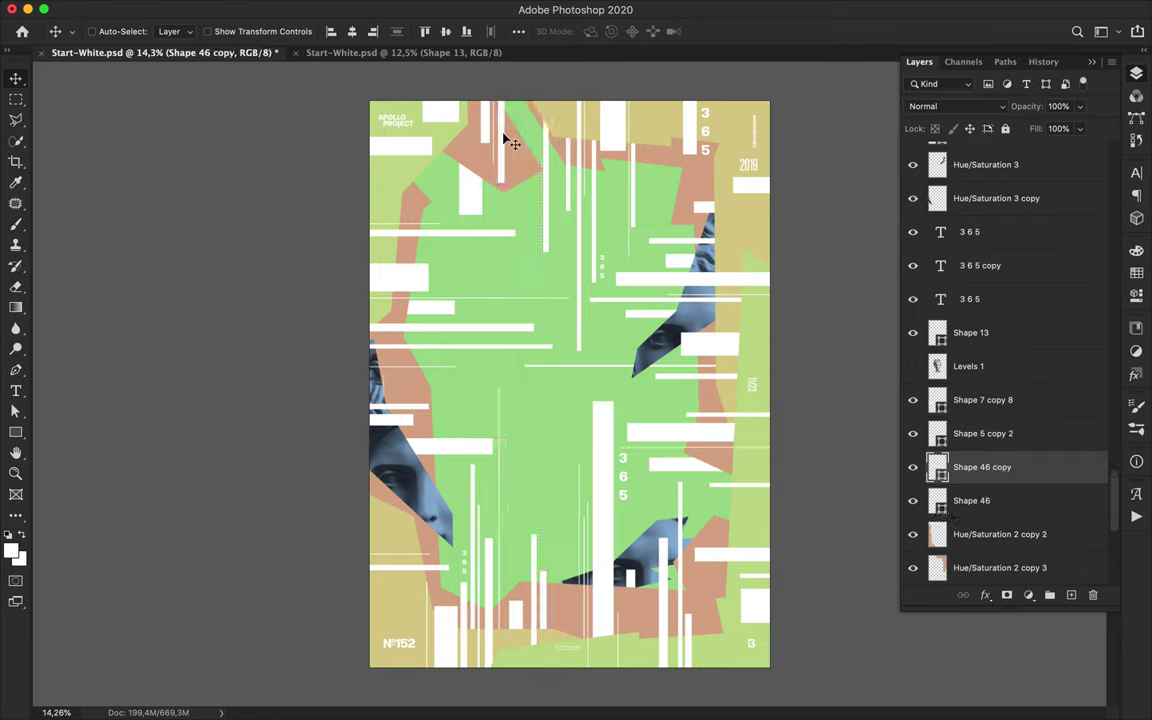
Add white APOLLO text in Molde Bold 58 pt on the green area in the poster's upper left.
key(t)
click(512, 262)
text(APOLLO)
key(Escape)
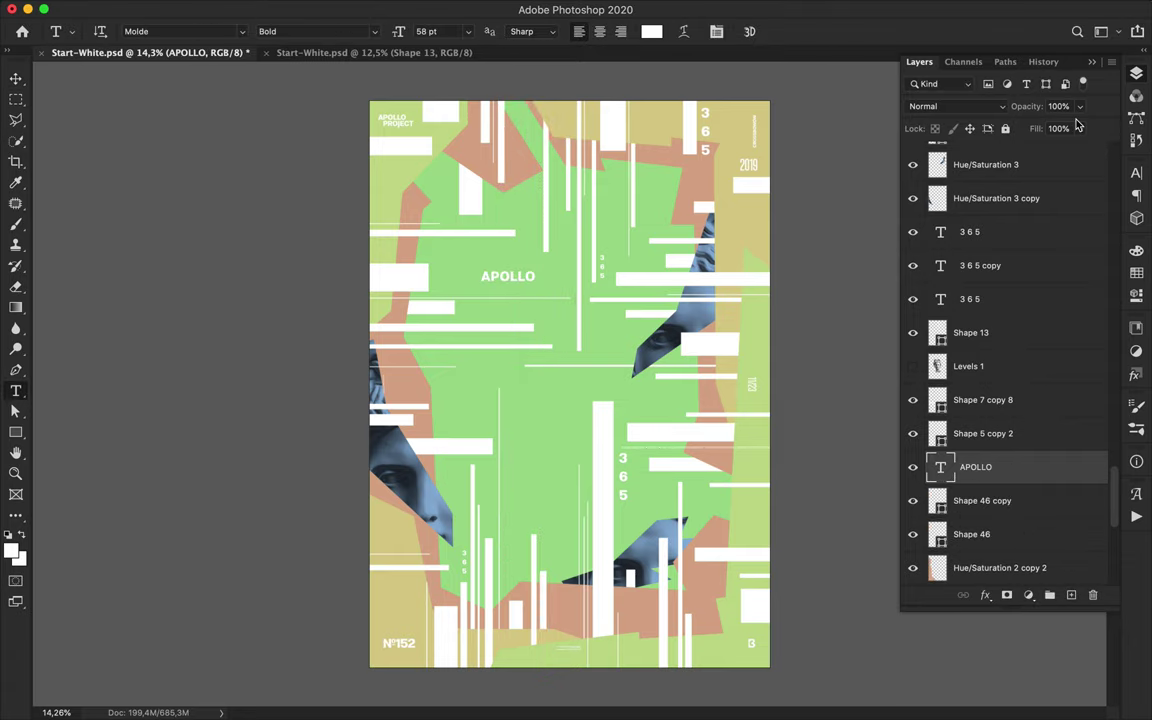
Set the APOLLO text's kerning to 0 and its tracking to 400.
key(super+t)
click(990, 225)
text(0)
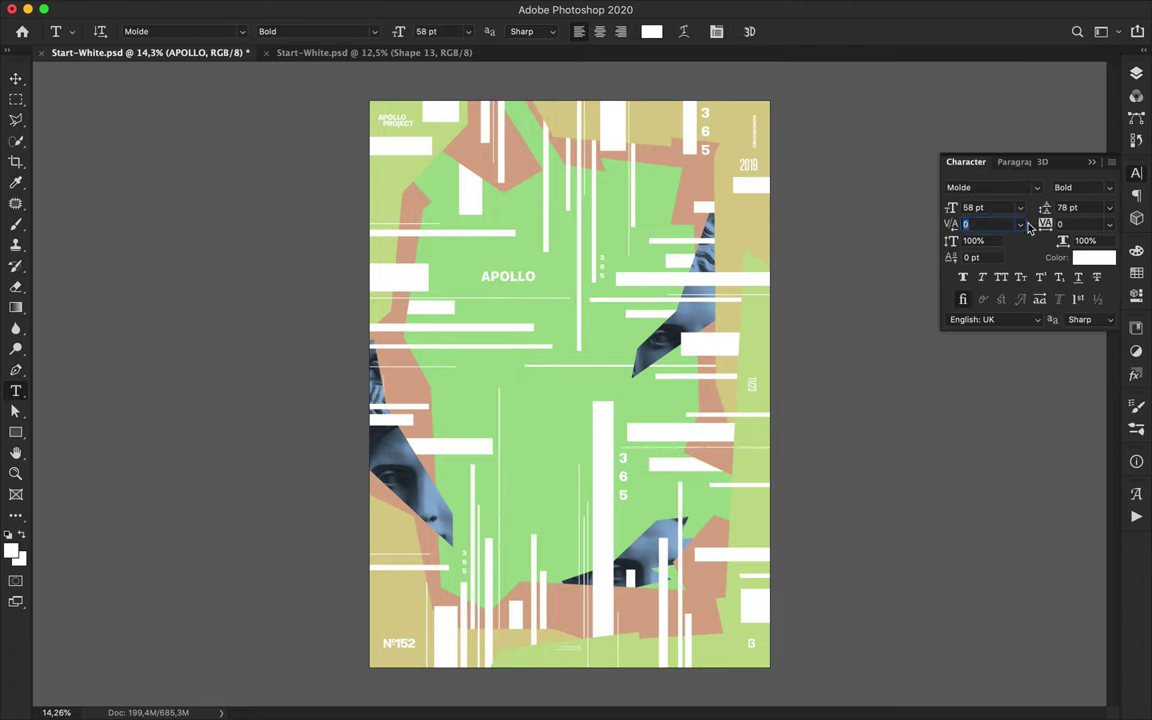
text(400)
key(Return)
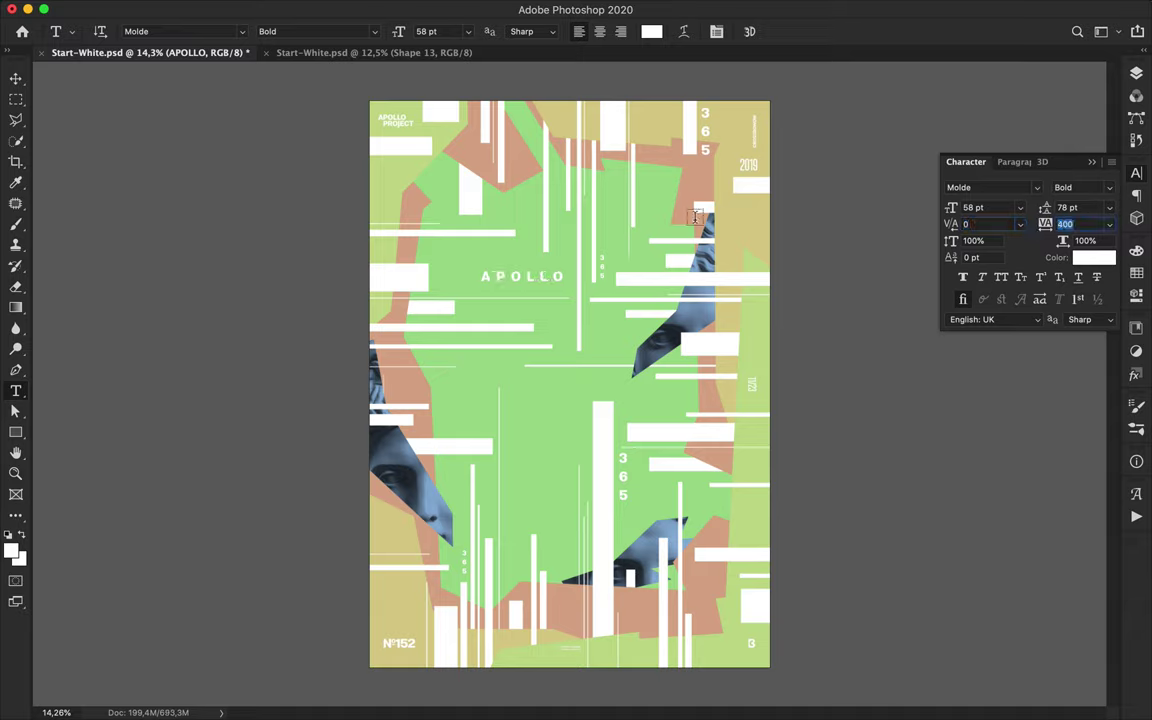
Arrange copies of the APOLLO text above the upper-left, mid-left and middle-right bars, with a smaller font size for the mid-left copy.
key(v)
drag(419, 231, 462, 462)
click(1019, 209)
click(998, 208)
key(shift+Down)
key(shift+Down)
key(super+z)
drag(510, 394, 455, 437)
Scatter copies of the small 3 6 5 text along the lower band and near the top, move the last copy's layer between Shape 28 and Shape 27, and save.
click(603, 281)
drag(603, 281, 421, 618)
click(1141, 80)
drag(1009, 297, 1010, 173)
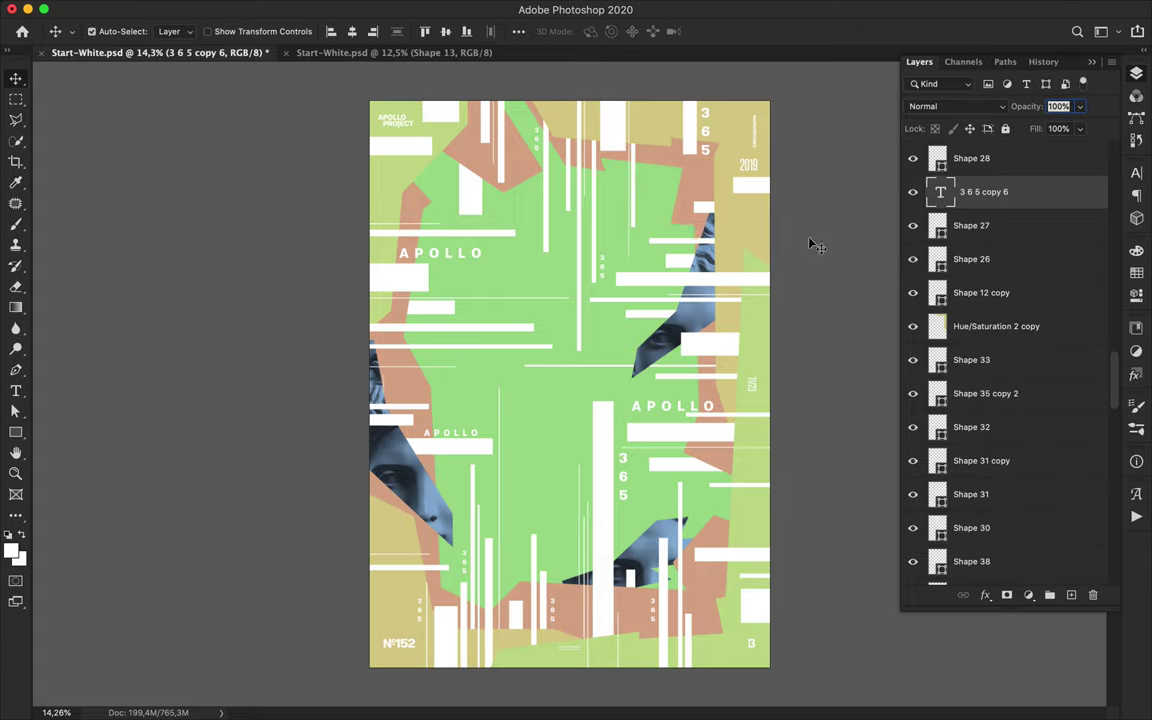
key(super+s)
click(803, 9)
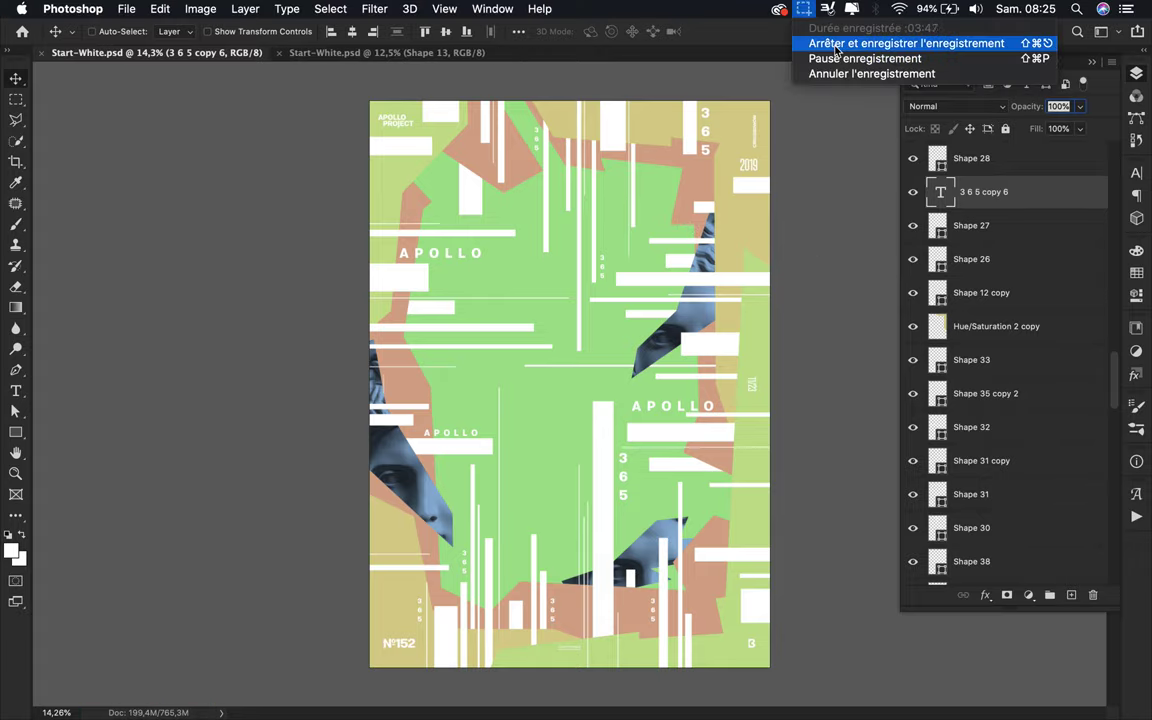
click(837, 45)
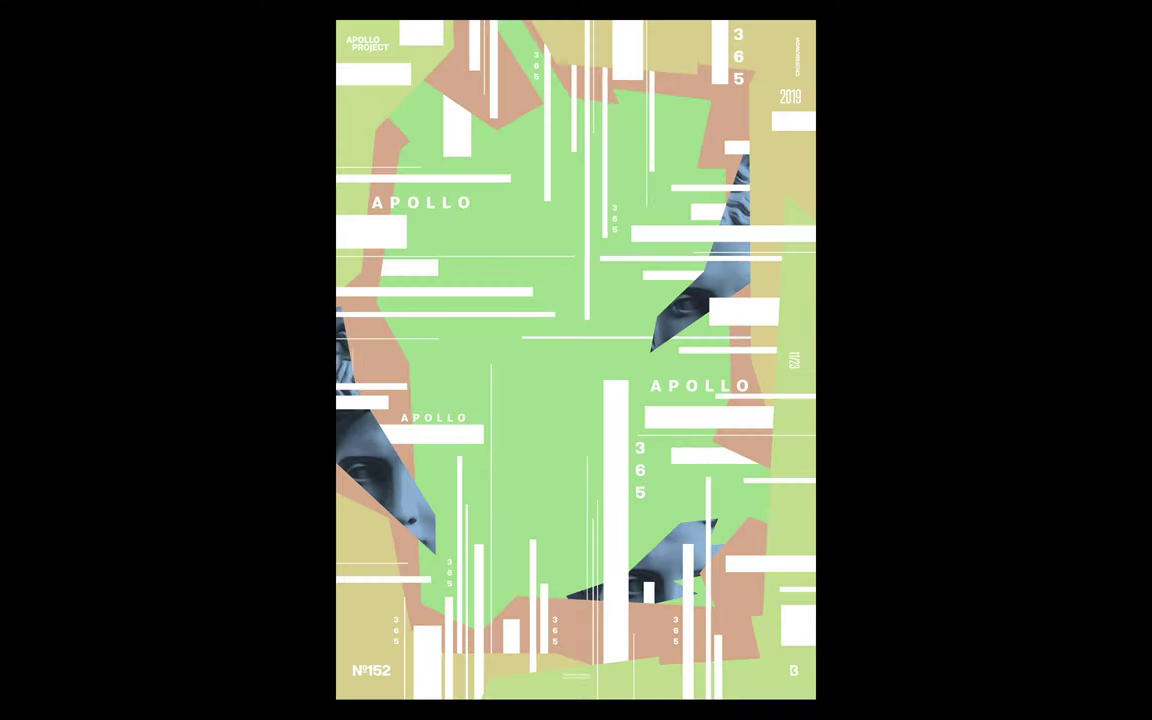